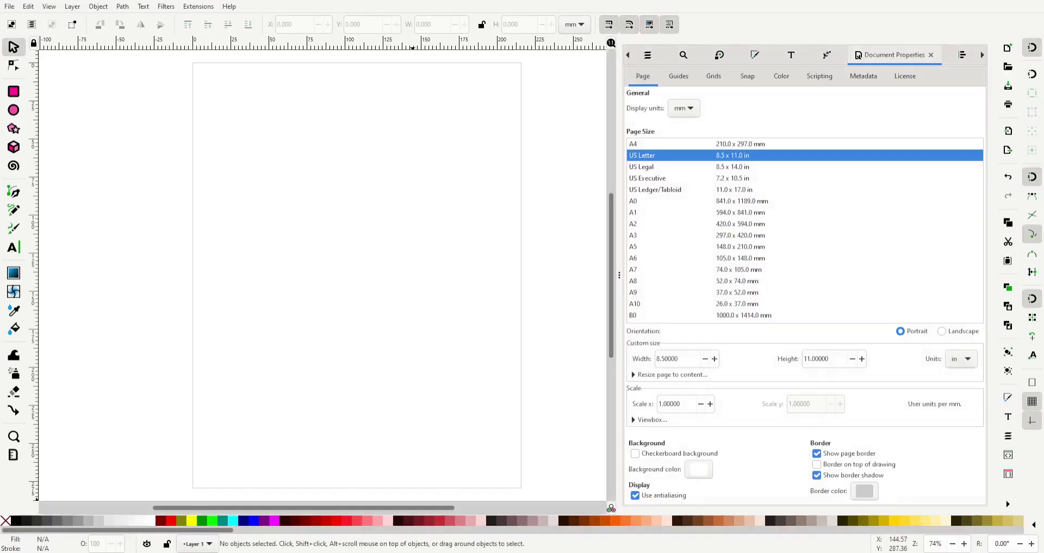
# Draw a wide flat ellipse and set its arc start angle to 0.
pyautogui.press('e')
pyautogui.moveTo(220, 251); pyautogui.dragTo(308, 280)
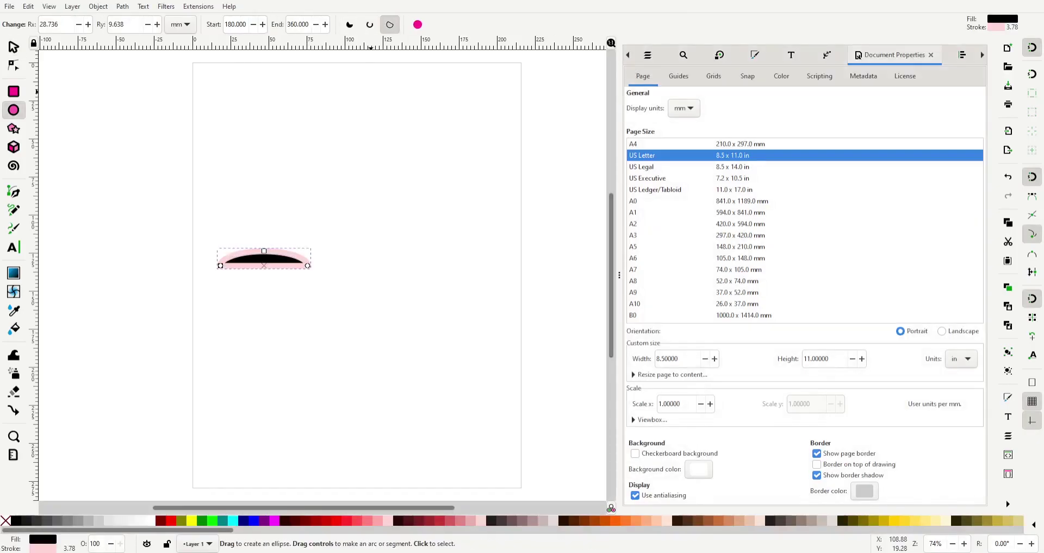
pyautogui.tripleClick(239, 24)
pyautogui.write('0')
pyautogui.press('Return')
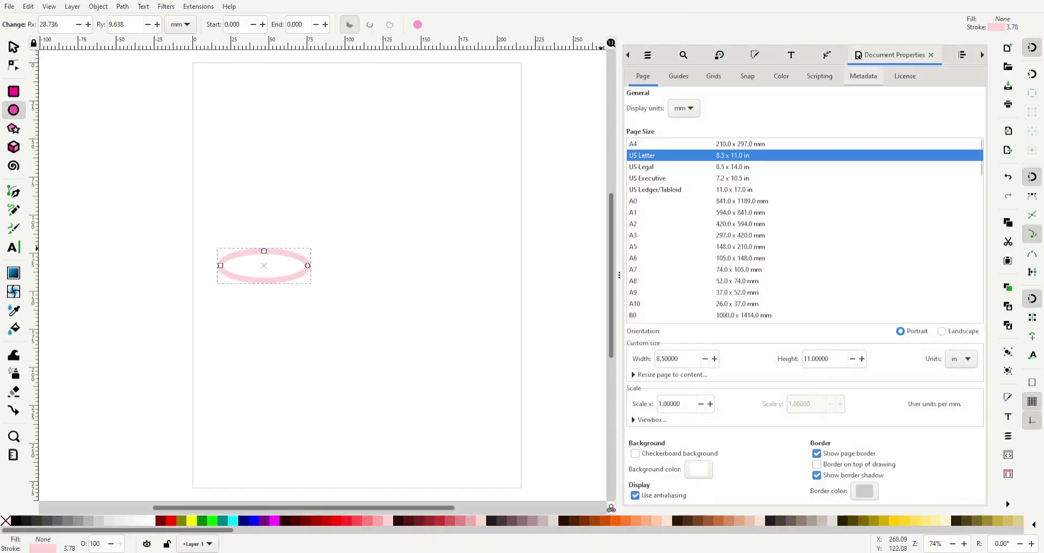
pyautogui.hotkey('ctrl', 'shift', 'f')
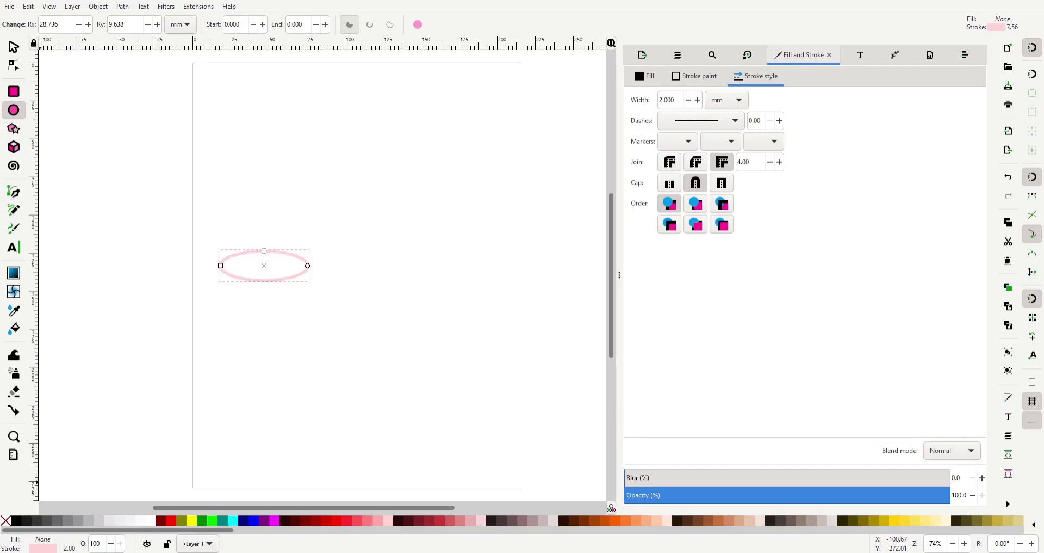
# Replace it with a wider ellipse in the page centre and duplicate it.
pyautogui.hotkey('ctrl', 'z')
pyautogui.hotkey('ctrl', 'z')
pyautogui.moveTo(253, 247)
pyautogui.mouseDown()
pyautogui.moveTo(387, 275)
pyautogui.moveTo(342, 325)
pyautogui.moveTo(380, 316)
pyautogui.mouseUp()
pyautogui.press('s')
pyautogui.hotkey('ctrl', 'd')
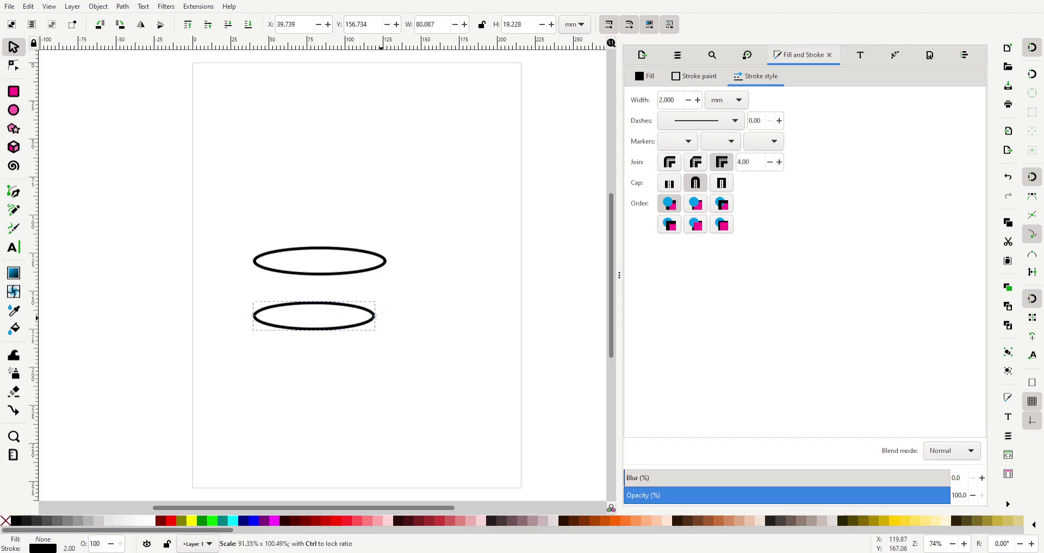
# Centre the lower ellipse under the top one with Align and Distribute.
pyautogui.hotkey('ctrl', 'a')
pyautogui.hotkey('ctrl', 'shift', 'a')
pyautogui.click(902, 104)
pyautogui.click(417, 272)
# Add Layer 2, Layer 3 and a Guides layer.
pyautogui.press('b')
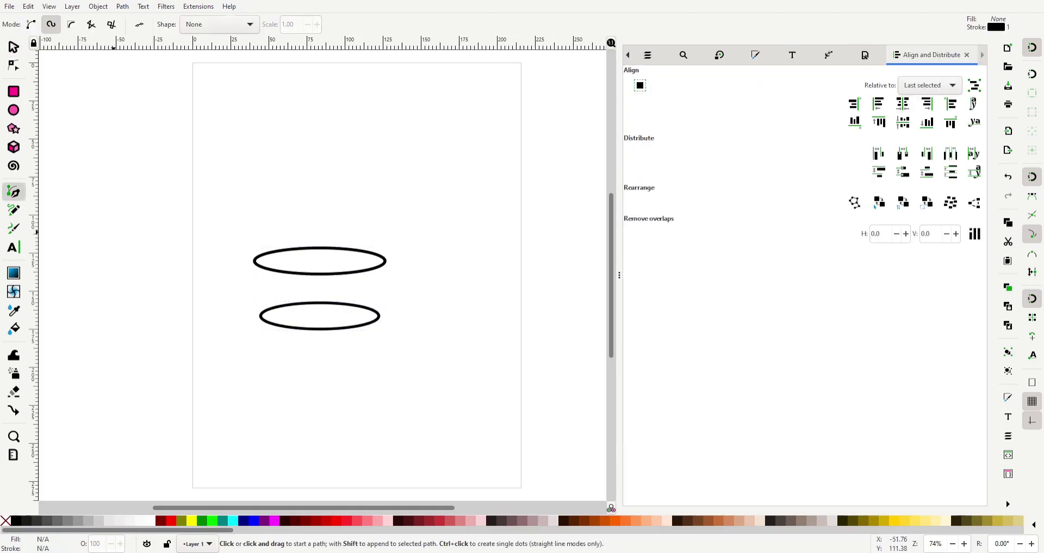
pyautogui.hotkey('ctrl', 'shift', 'l')
pyautogui.click(634, 429)
pyautogui.click(633, 429)
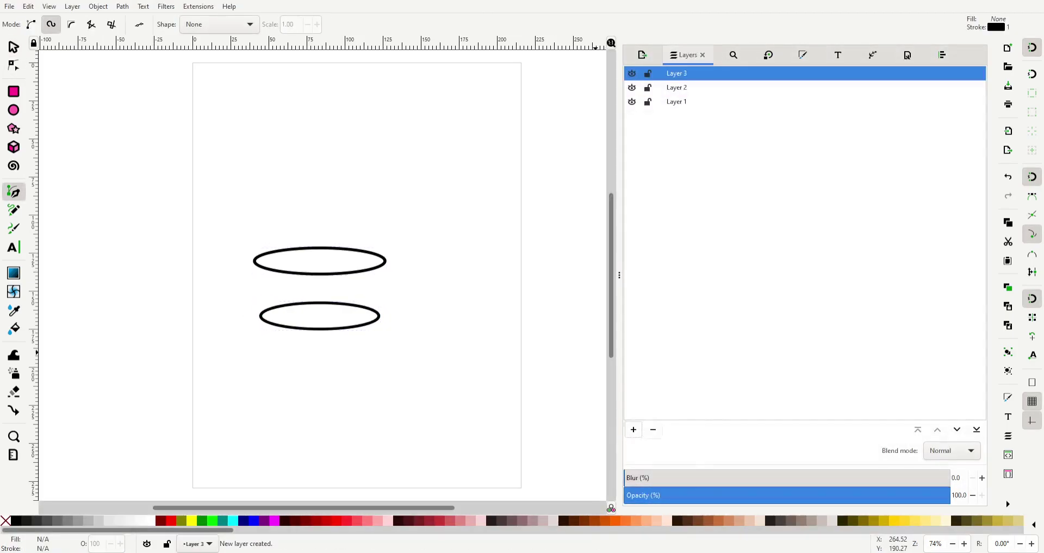
pyautogui.click(675, 101)
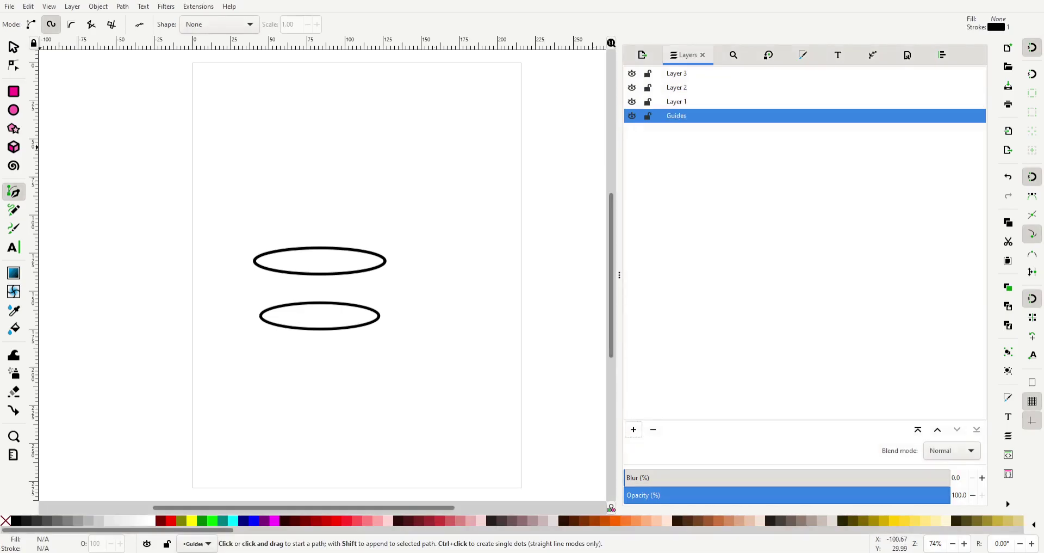
pyautogui.click(198, 260)
# Draw horizontal guide lines through both ellipses and make a vertical copy.
pyautogui.doubleClick(500, 260)
pyautogui.press('s')
pyautogui.hotkey('ctrl', 'shift', 'a')
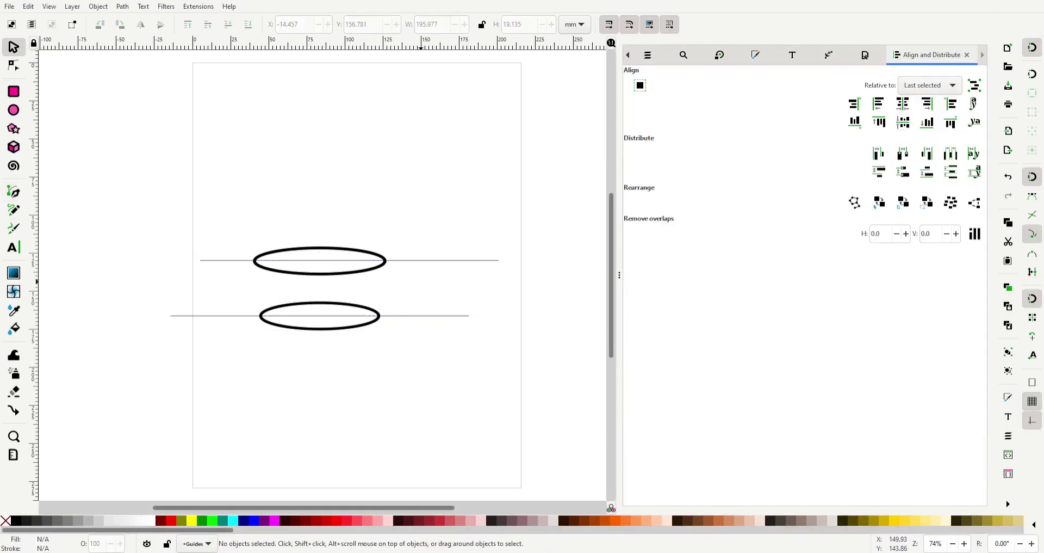
pyautogui.hotkey('ctrl', 'd')
pyautogui.hotkey('ctrl', '[')
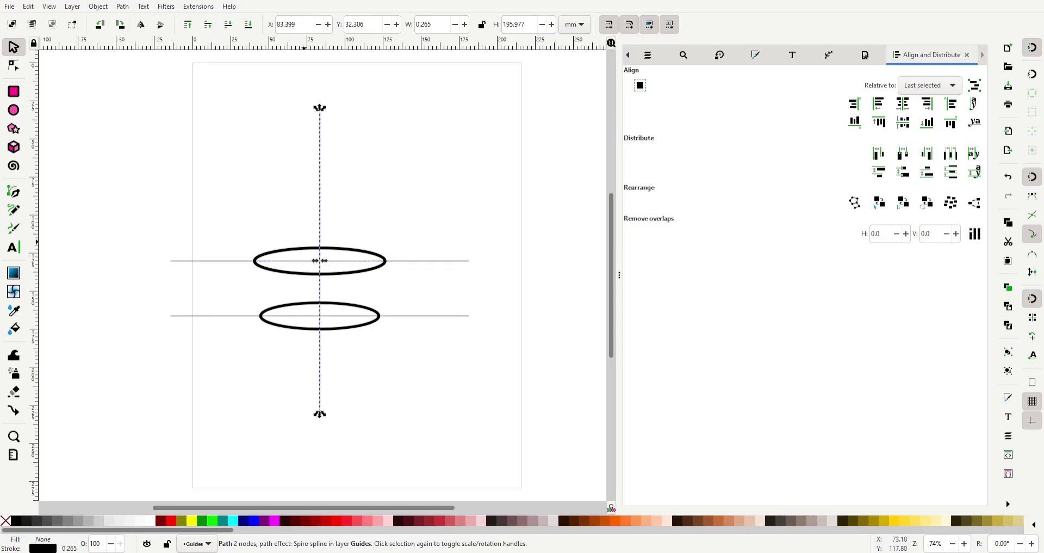
# Position vertical guide lines at the ellipses' left and right edges.
pyautogui.click(319, 260)
pyautogui.moveTo(319, 260); pyautogui.dragTo(253, 260)
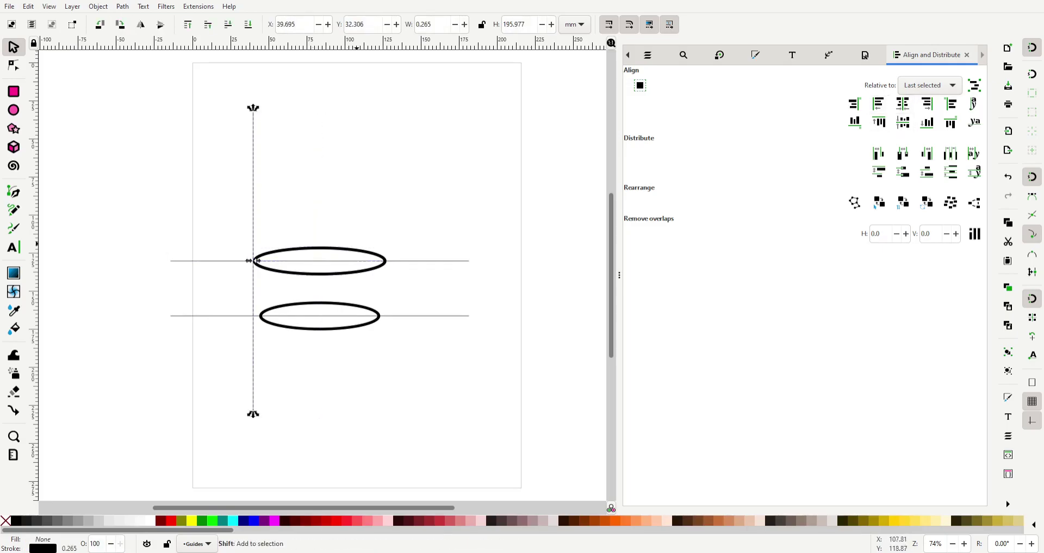
pyautogui.click(928, 103)
pyautogui.click(928, 104)
pyautogui.click(253, 370)
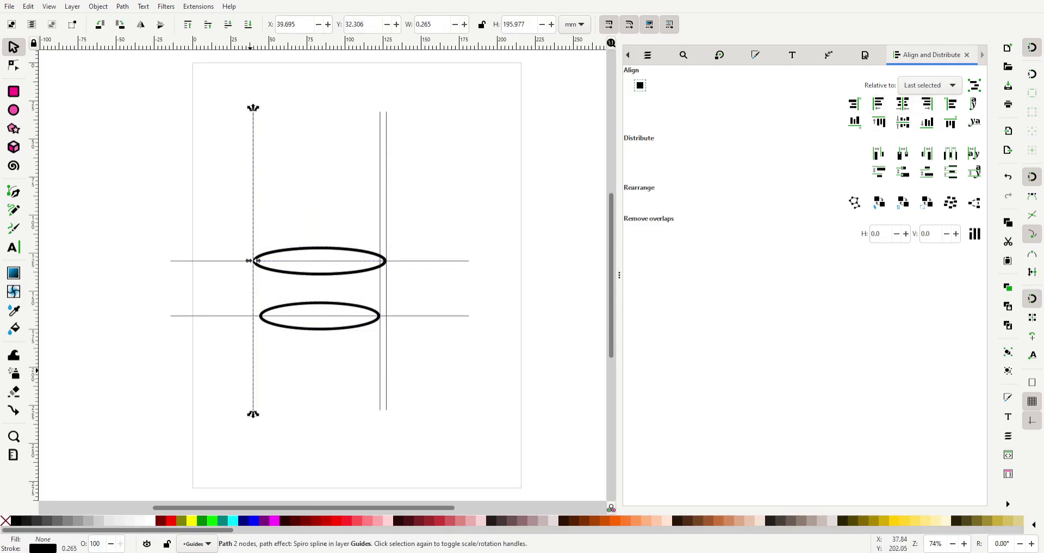
pyautogui.keyDown('shift'); pyautogui.click(320, 303); pyautogui.keyUp('shift')
pyautogui.click(878, 103)
pyautogui.press('Escape')
pyautogui.scroll(2, 418, 334)
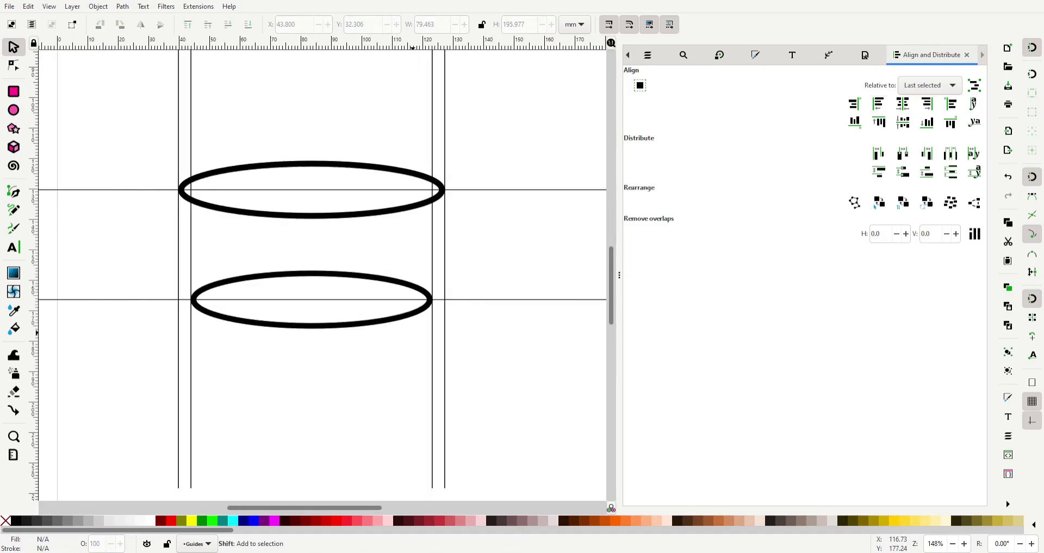
pyautogui.hscroll(-4, 321, 272)
pyautogui.scroll(2, 320, 272)
pyautogui.hscroll(-2, 321, 272)
# Draw a trial side line between the ellipses' left edges, then delete it.
pyautogui.press('b')
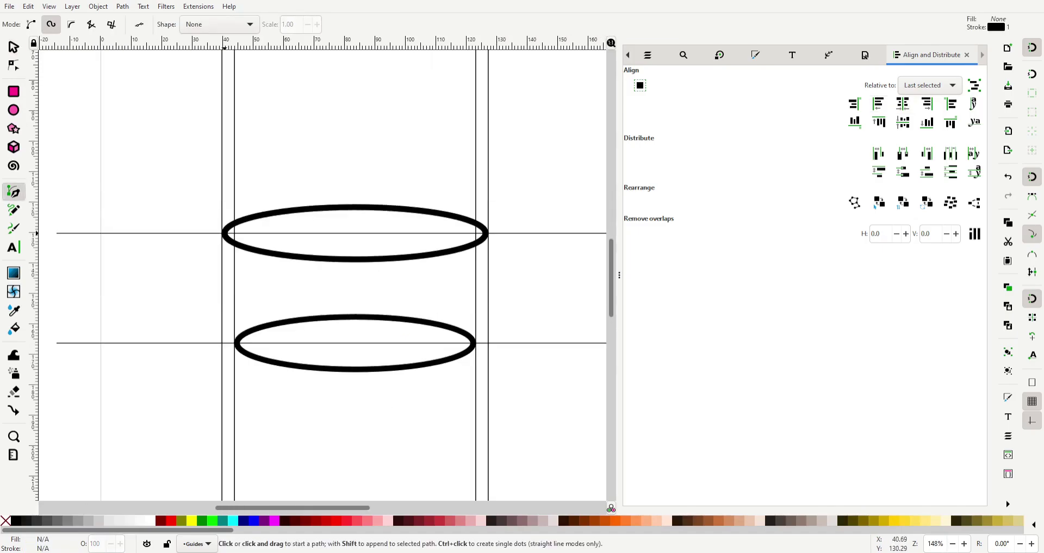
pyautogui.click(224, 234)
pyautogui.doubleClick(235, 342)
pyautogui.hotkey('ctrl', 'shift', 'f')
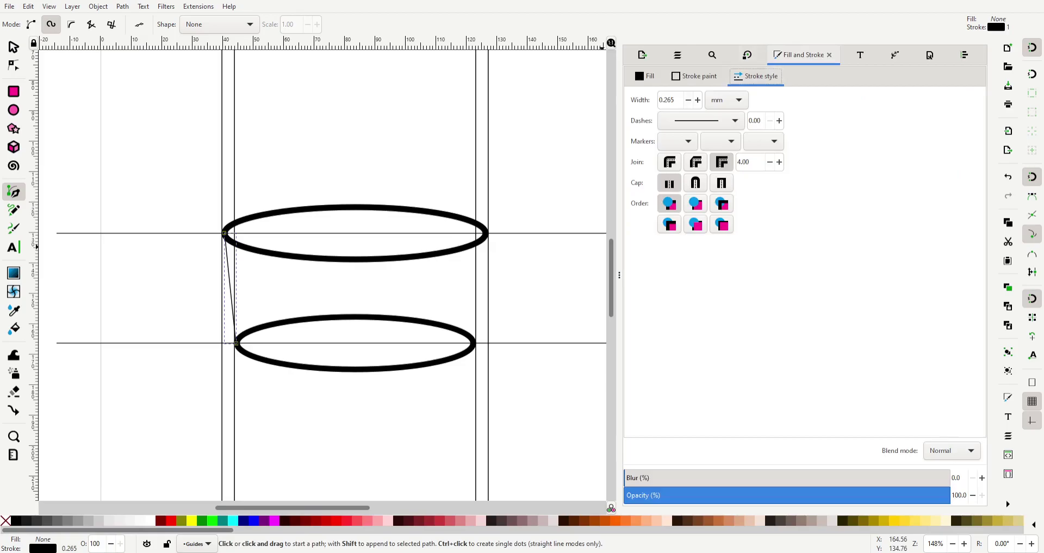
pyautogui.hotkey('ctrl', 'shift', 'v')
pyautogui.press('s')
pyautogui.press('n')
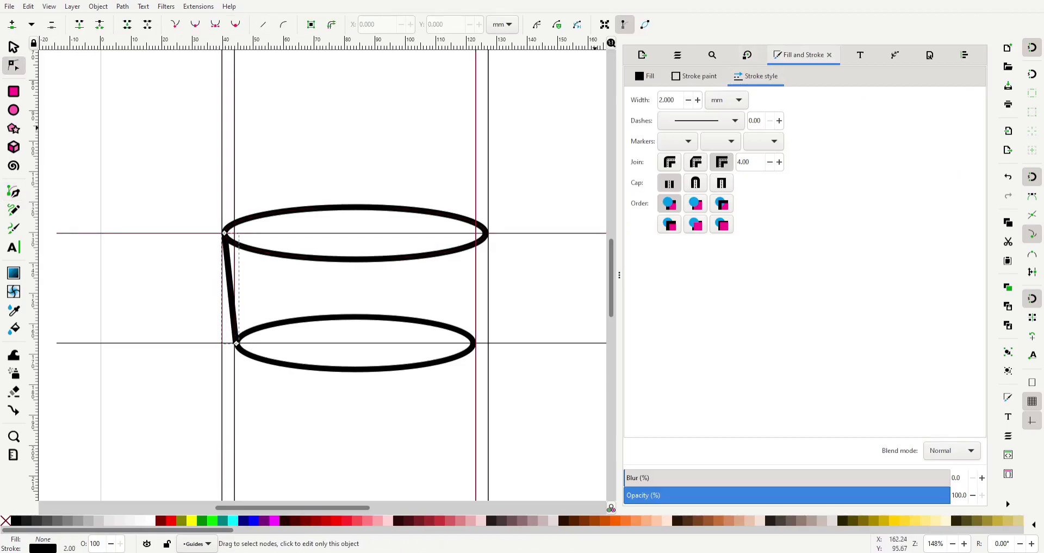
pyautogui.press('Delete')
# Redraw the left side line on Layer 1 with a 2 mm stroke and hide Guides.
pyautogui.press('b')
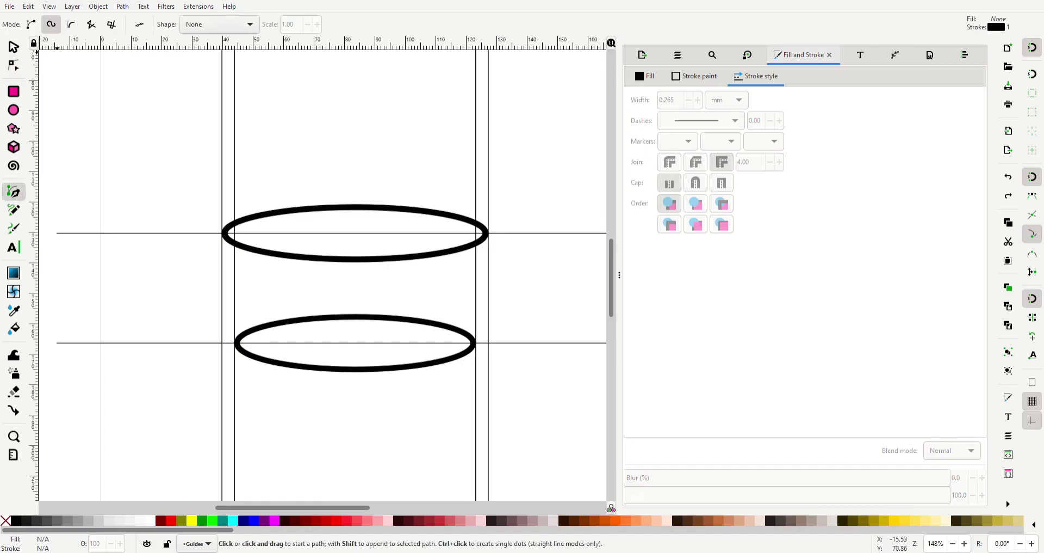
pyautogui.click(224, 234)
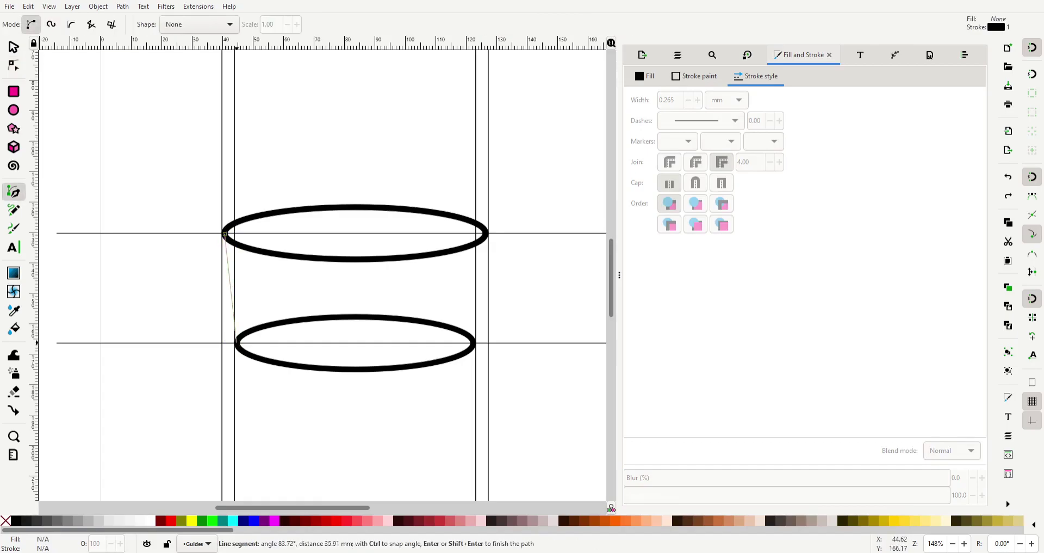
pyautogui.doubleClick(235, 342)
pyautogui.press('s')
pyautogui.hotkey('shift', 'pagedown')
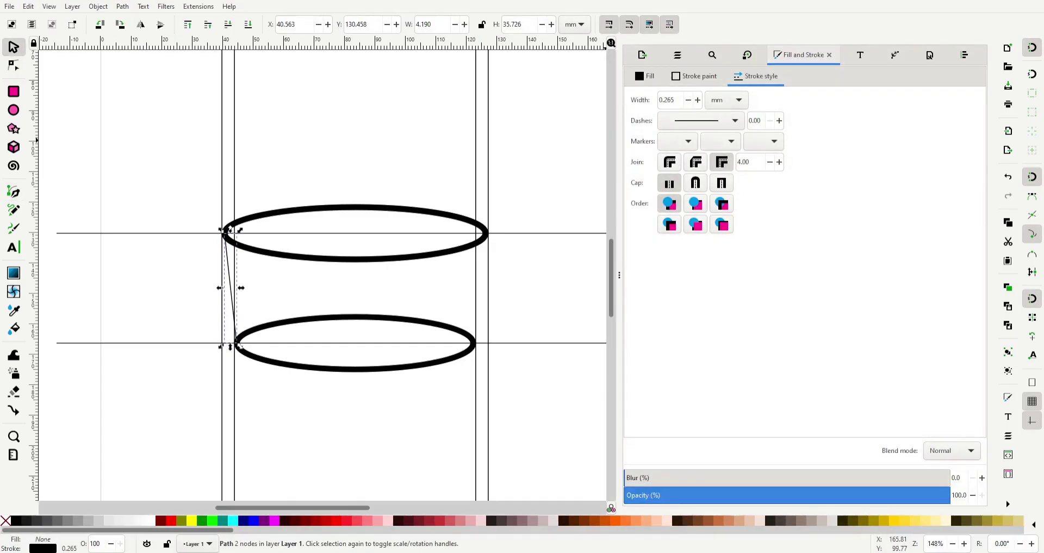
pyautogui.write('2')
pyautogui.press('Return')
pyautogui.click(677, 54)
pyautogui.press('n')
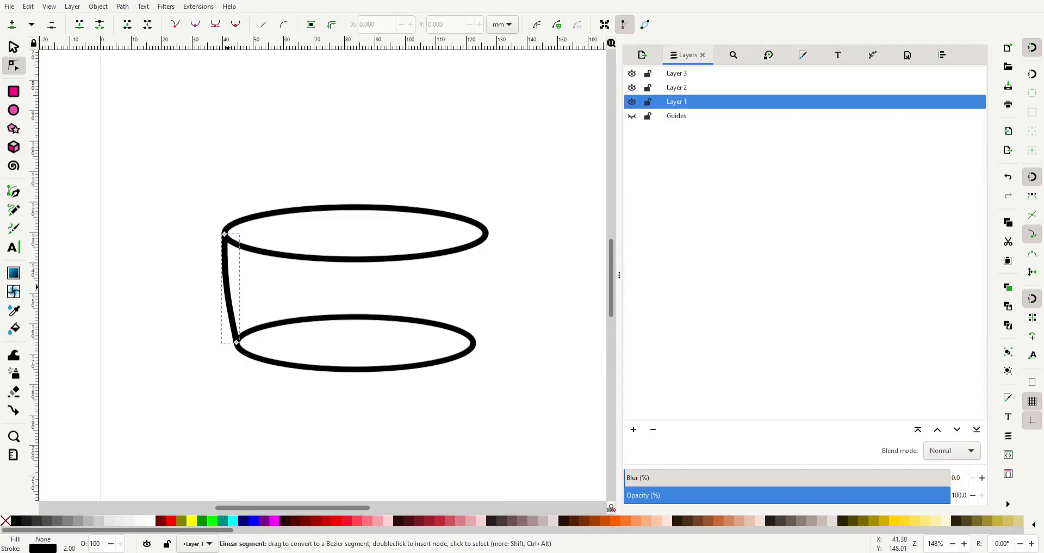
pyautogui.press('s')
# Duplicate the side line, mirror it horizontally and move it to the jar's right side.
pyautogui.hotkey('ctrl', 'd')
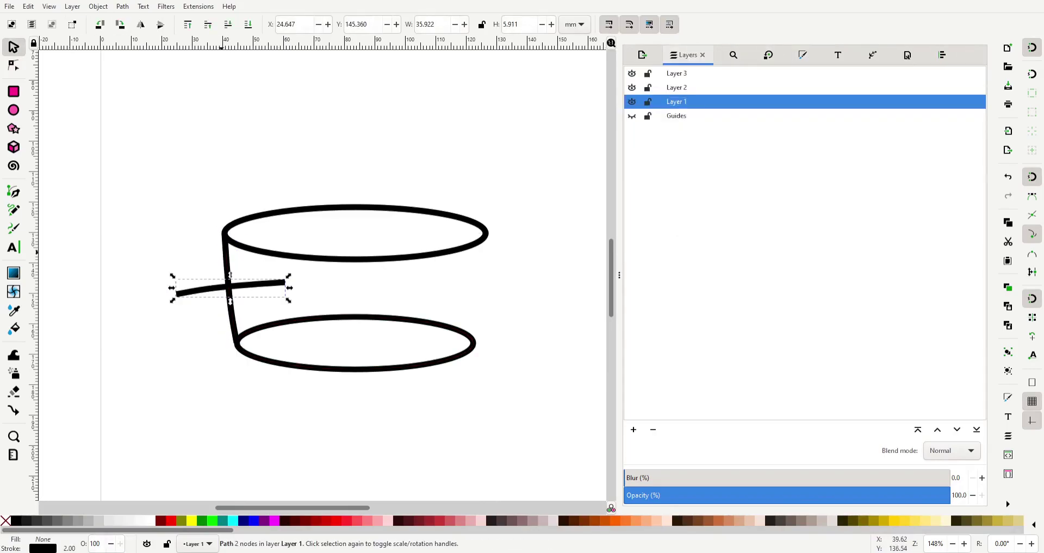
pyautogui.press('h')
pyautogui.moveTo(235, 320); pyautogui.dragTo(483, 320)
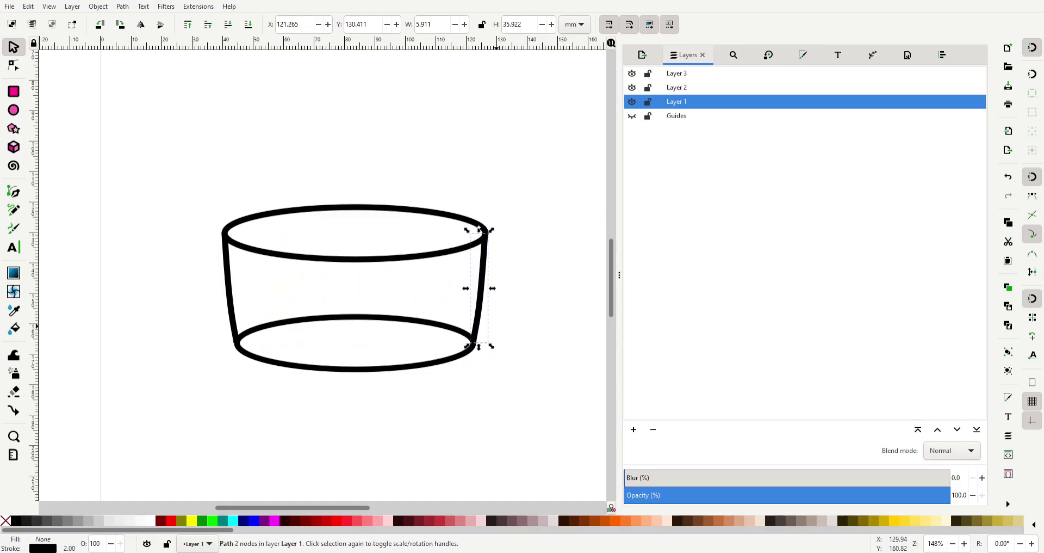
pyautogui.press('Escape')
# Duplicate the top ellipse as a slightly narrower inner ellipse just below the rim.
pyautogui.click(487, 241)
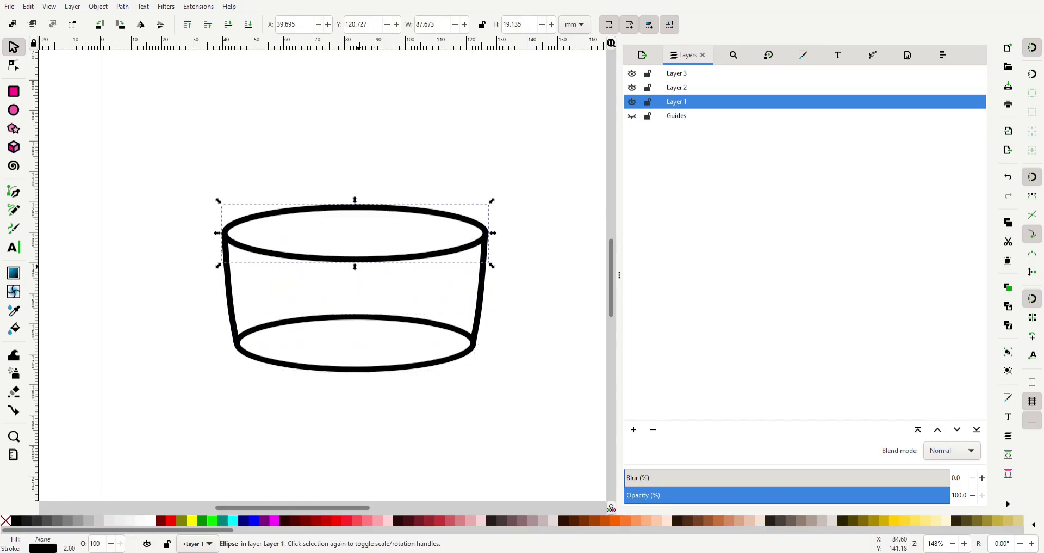
pyautogui.hotkey('ctrl', 'd')
pyautogui.moveTo(486, 240)
pyautogui.mouseDown()
pyautogui.moveTo(487, 276)
pyautogui.moveTo(490, 265)
pyautogui.mouseUp()
pyautogui.moveTo(217, 266); pyautogui.dragTo(221, 265)
pyautogui.click(158, 289)
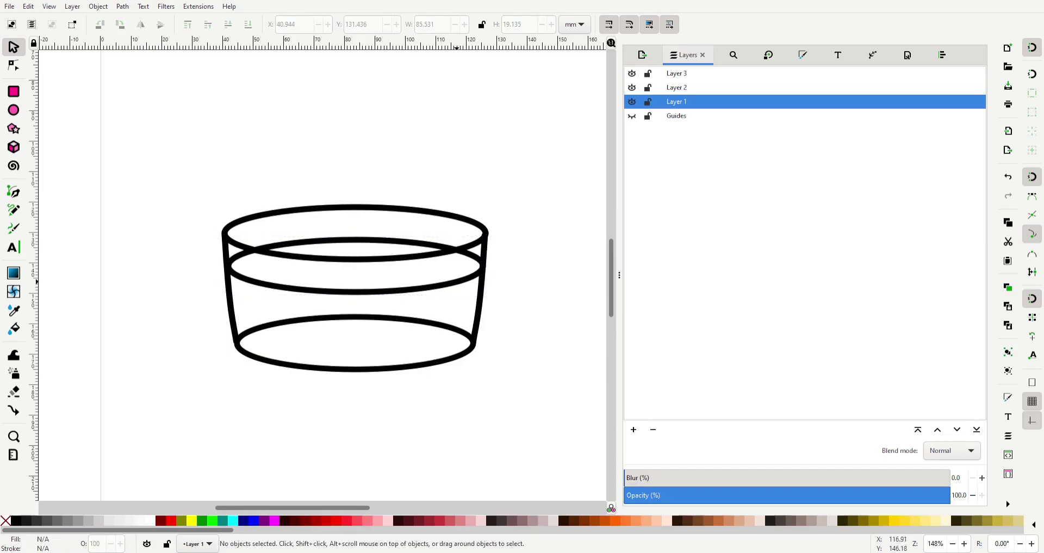
# Trim the bottom ellipse to an open lower-half arc.
pyautogui.click(460, 282)
pyautogui.press('Escape')
pyautogui.click(301, 290)
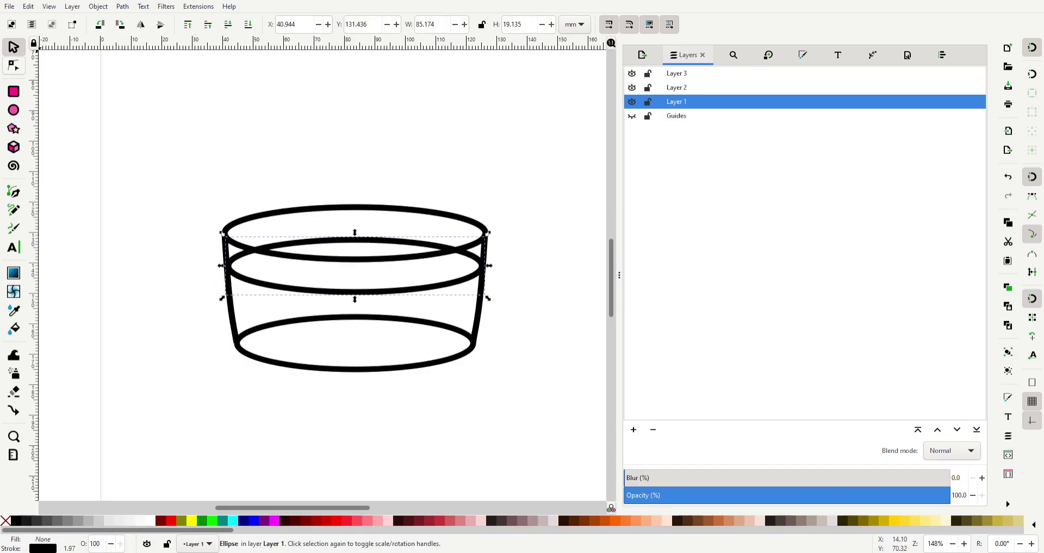
pyautogui.click(336, 317)
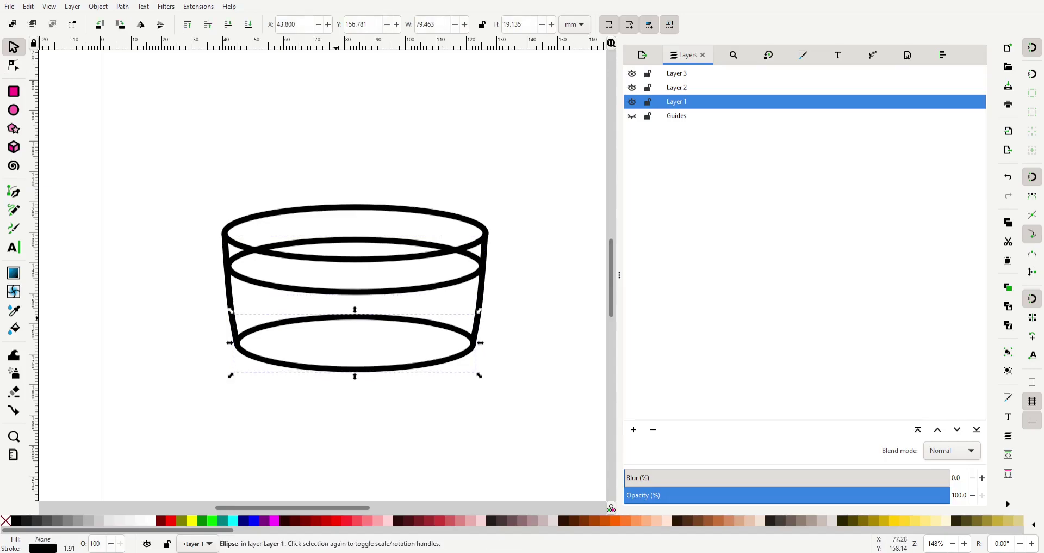
pyautogui.doubleClick(355, 317)
pyautogui.moveTo(474, 343); pyautogui.dragTo(237, 343)
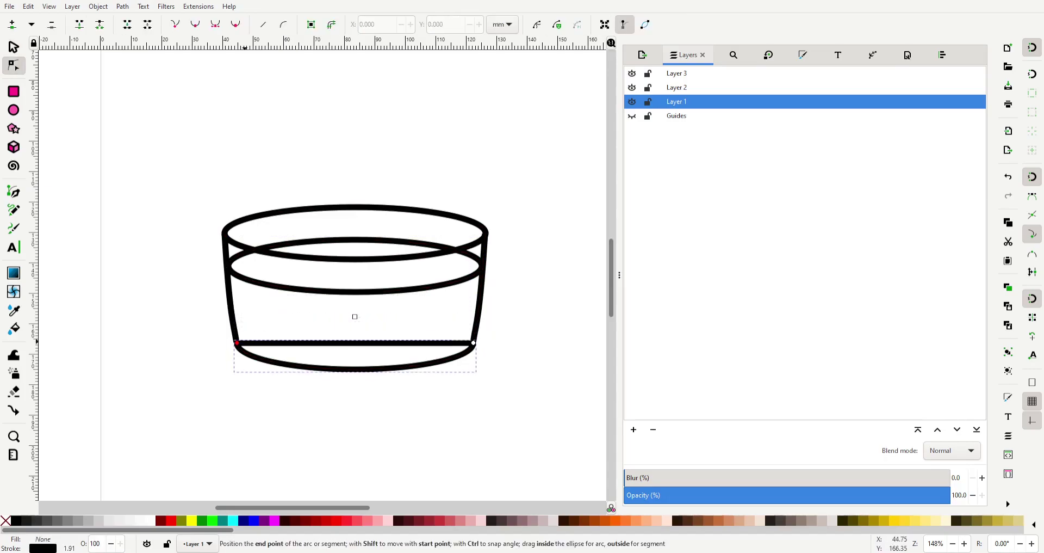
pyautogui.click(370, 25)
# Align the bottom arc with the jar's side line.
pyautogui.press('s')
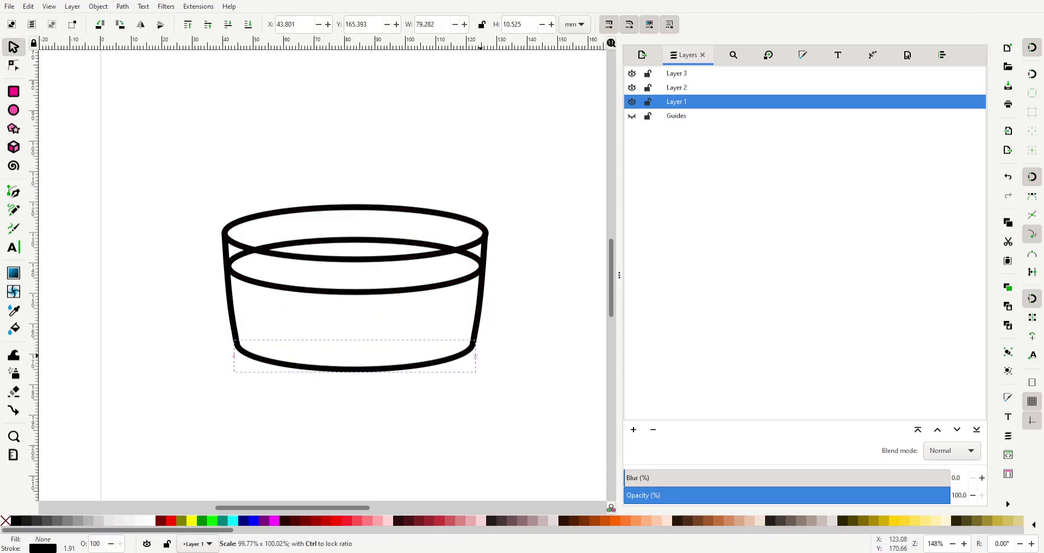
pyautogui.keyDown('shift'); pyautogui.click(477, 323); pyautogui.keyUp('shift')
pyautogui.hotkey('ctrl', 'shift', 'a')
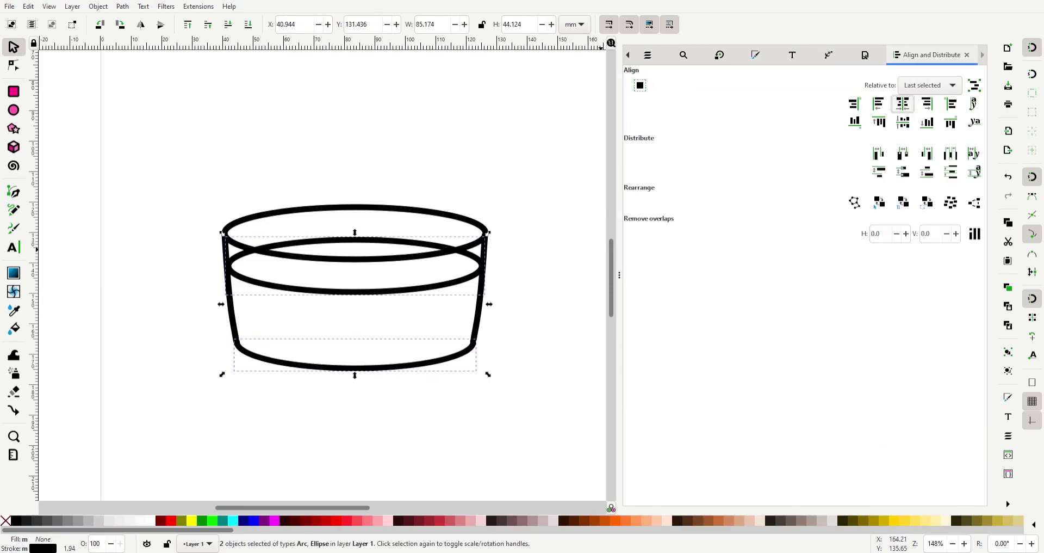
pyautogui.click(484, 323)
pyautogui.click(475, 344)
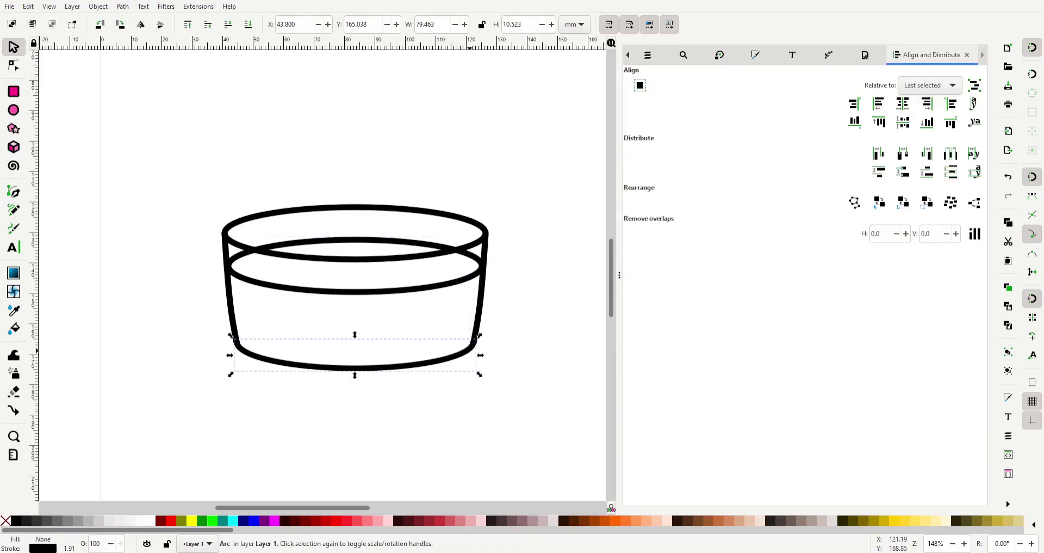
pyautogui.click(756, 55)
# Nudge the bottom arc slightly upward to meet the side lines.
pyautogui.click(416, 288)
pyautogui.click(522, 338)
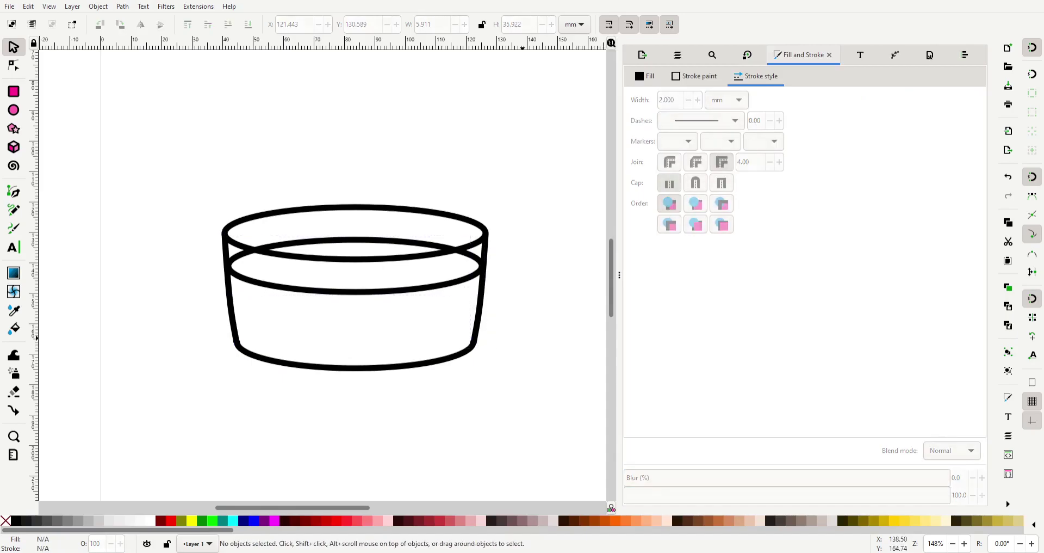
pyautogui.click(459, 356)
pyautogui.moveTo(459, 356); pyautogui.dragTo(460, 355)
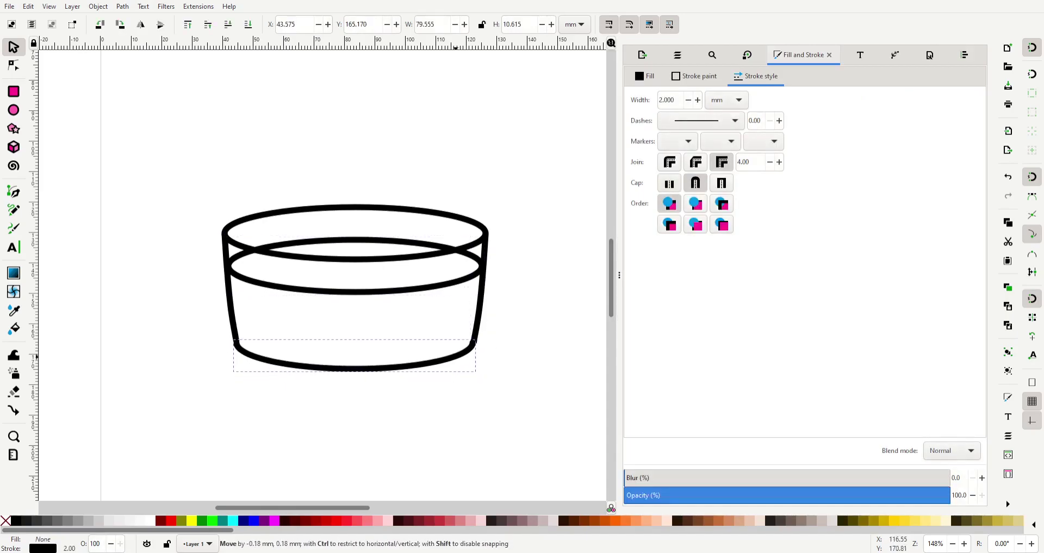
pyautogui.press('Escape')
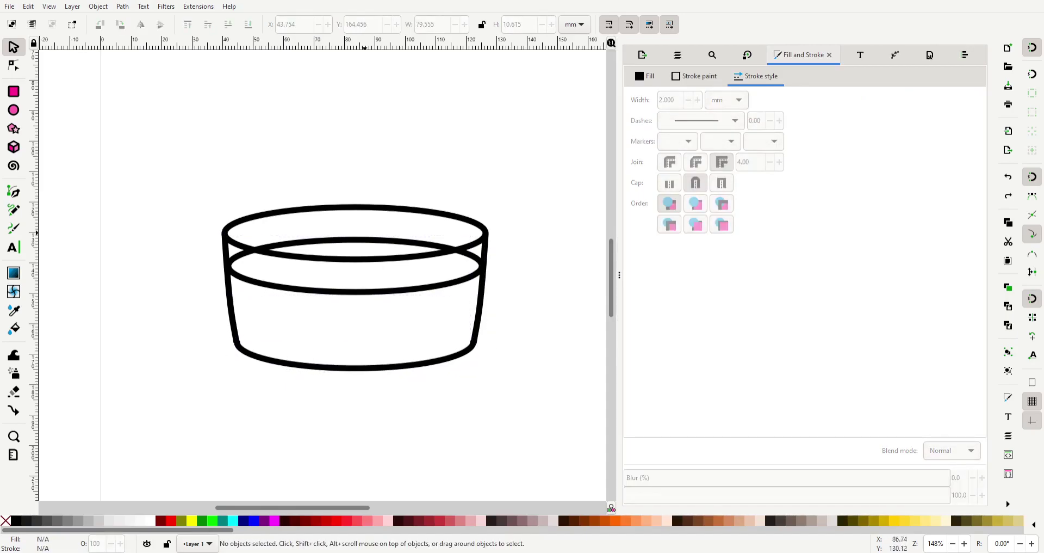
pyautogui.click(268, 283)
# Draw a short vertical wick line on the wax surface.
pyautogui.press('Escape')
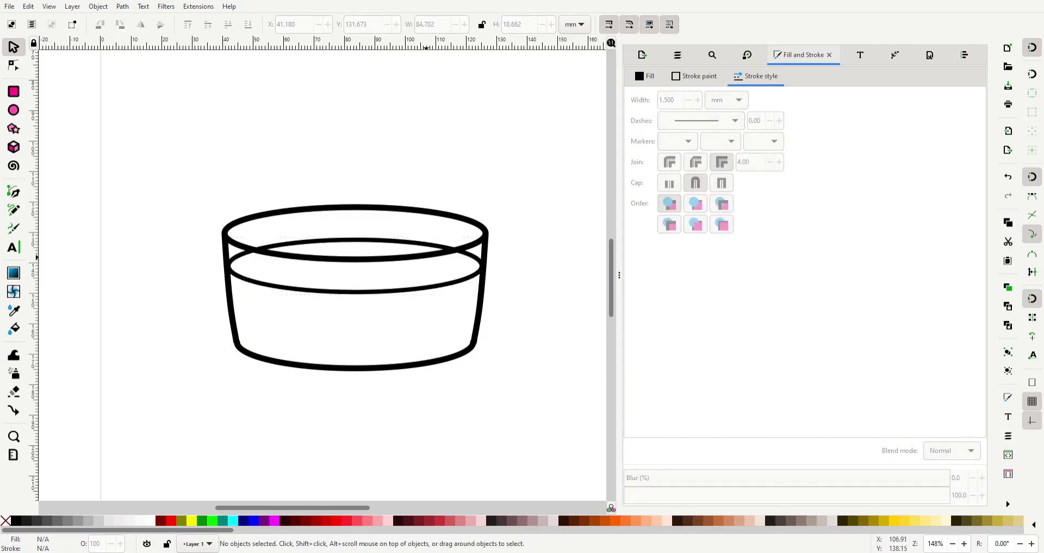
pyautogui.press('b')
pyautogui.click(298, 256)
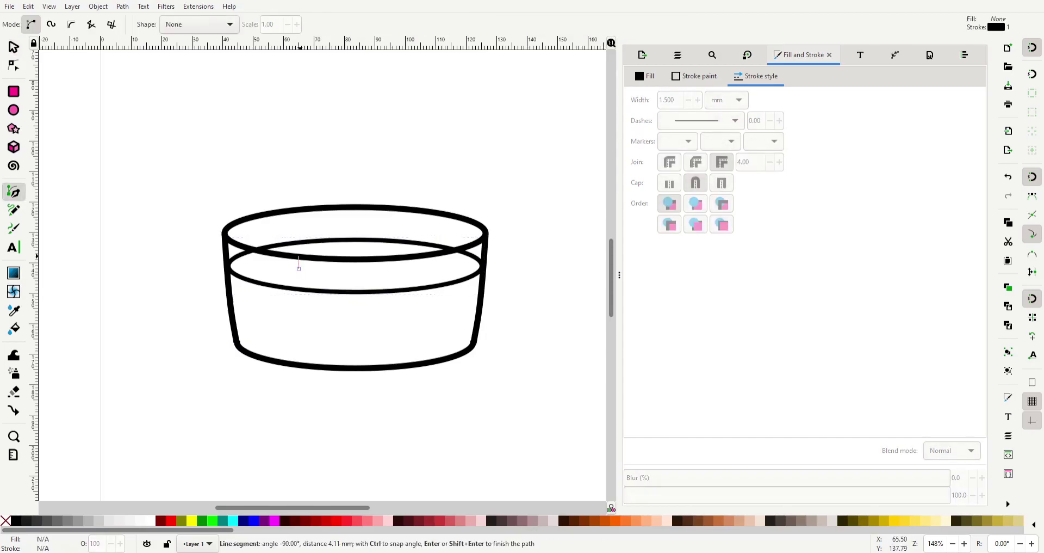
pyautogui.doubleClick(299, 267)
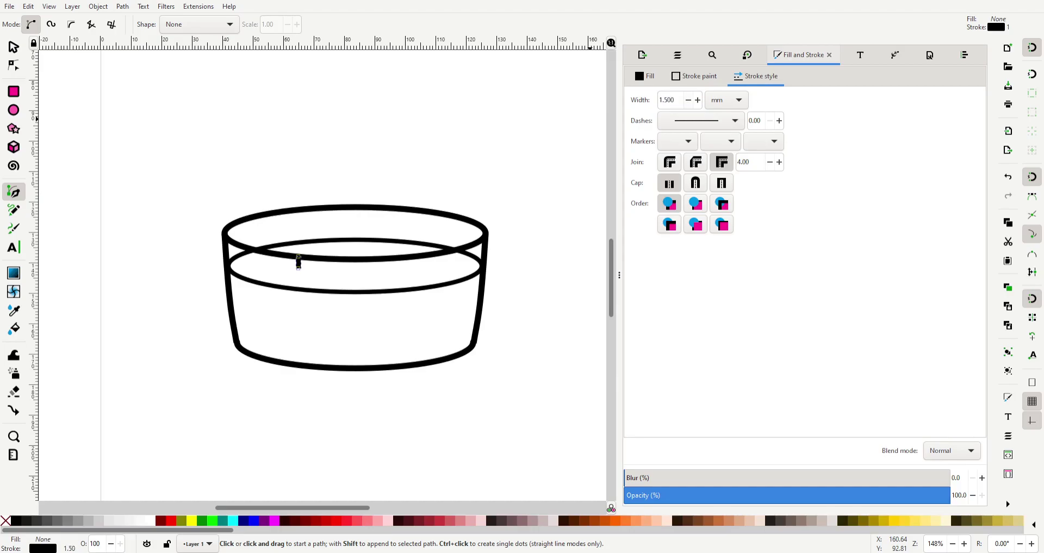
pyautogui.press('s')
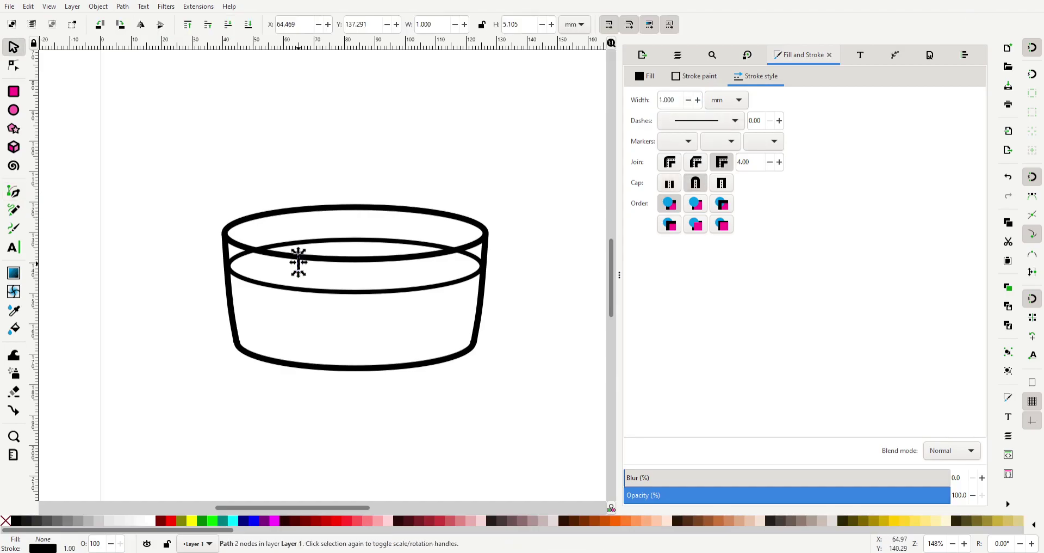
# Duplicate the wick to make three wicks across the wax.
pyautogui.hotkey('ctrl', 'd')
pyautogui.moveTo(299, 261)
pyautogui.mouseDown()
pyautogui.moveTo(401, 271)
pyautogui.moveTo(350, 256)
pyautogui.mouseUp()
pyautogui.hotkey('ctrl', 'd')
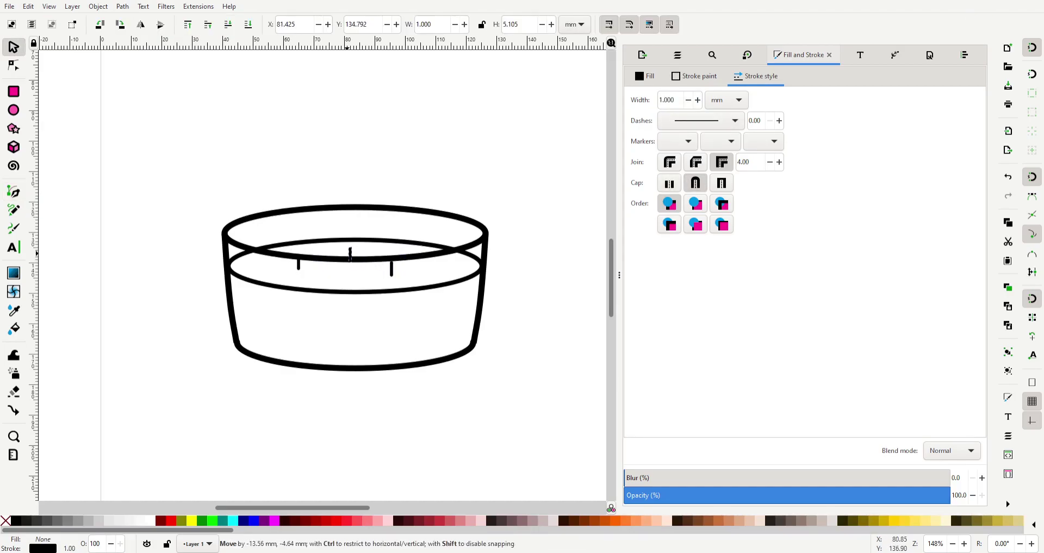
pyautogui.click(547, 302)
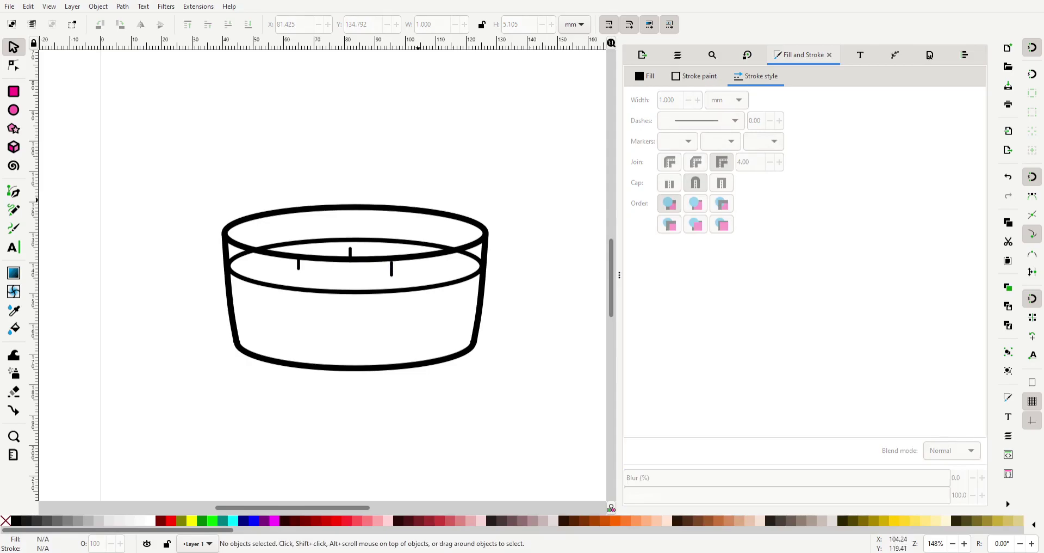
# Lower the inner wax ellipse and shift the middle and right wicks slightly right.
pyautogui.moveTo(415, 289); pyautogui.dragTo(332, 305)
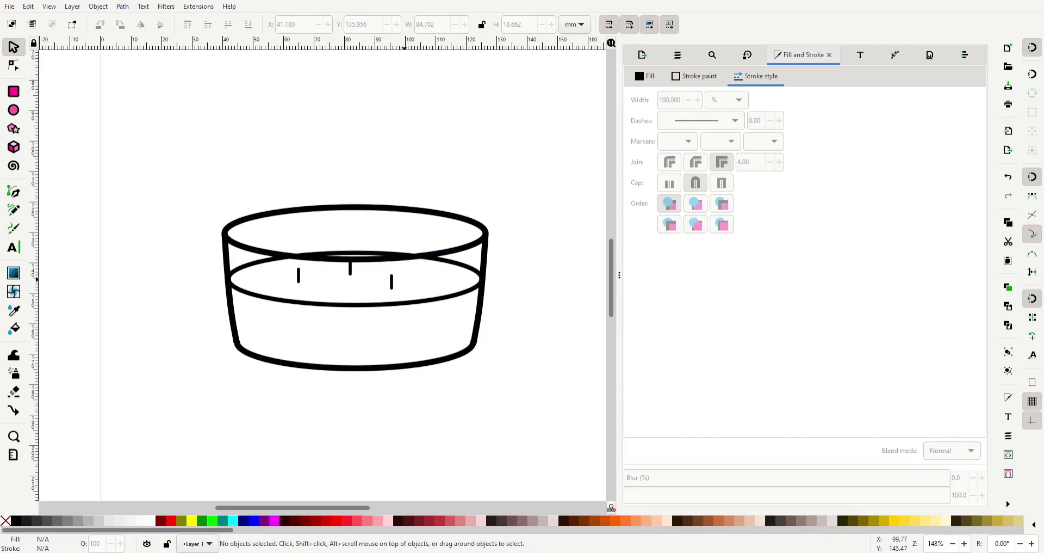
pyautogui.click(392, 281)
pyautogui.keyDown('shift'); pyautogui.click(350, 264); pyautogui.keyUp('shift')
pyautogui.moveTo(349, 263); pyautogui.dragTo(359, 260)
# Draw a first teardrop flame shape beside the jar.
pyautogui.click(535, 290)
pyautogui.click(13, 191)
pyautogui.click(298, 275)
pyautogui.hotkey('ctrl', 'c')
pyautogui.hotkey('ctrl', 'v')
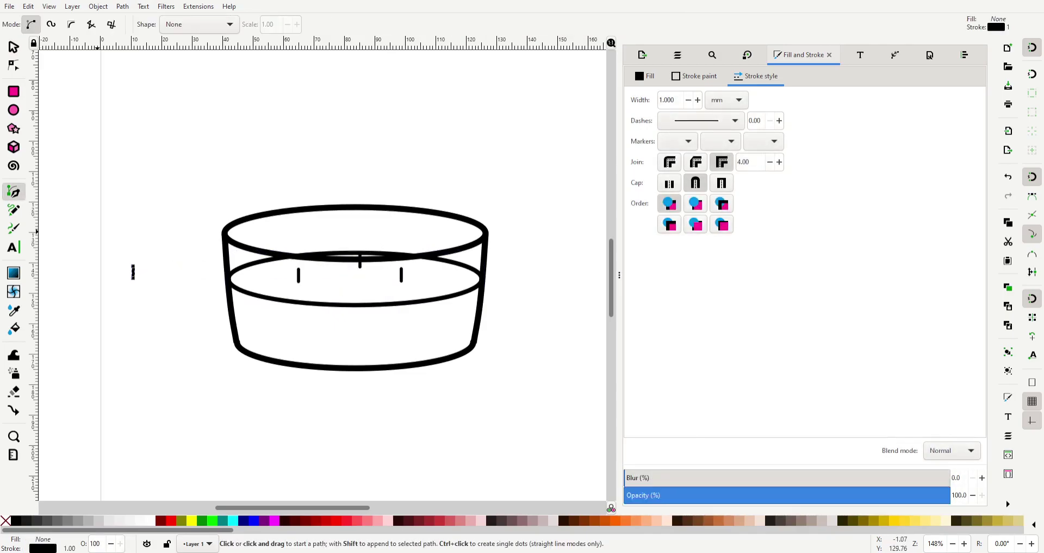
pyautogui.click(127, 246)
pyautogui.moveTo(132, 266); pyautogui.dragTo(149, 281)
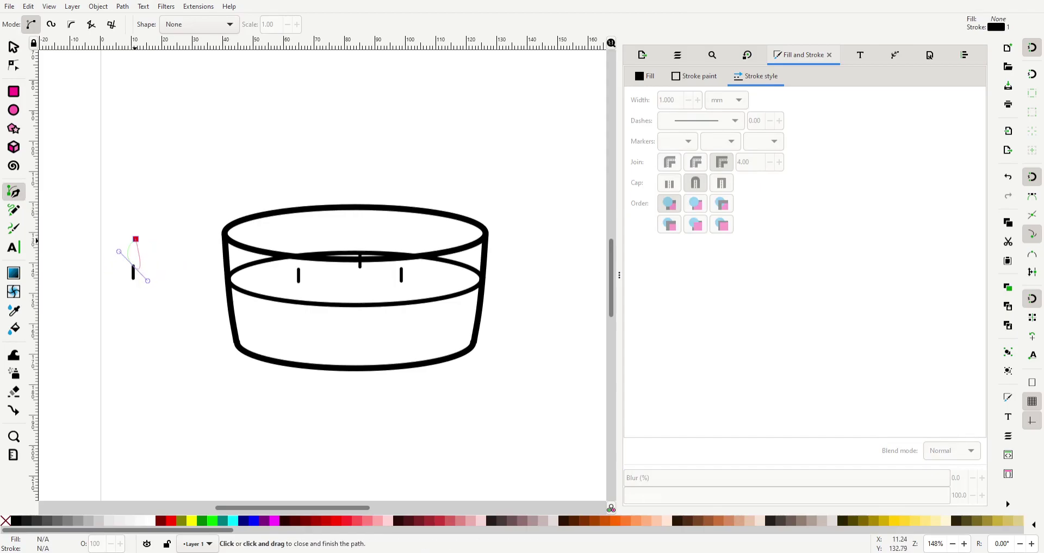
pyautogui.moveTo(135, 239); pyautogui.dragTo(104, 226)
pyautogui.press('s')
# Draw a second flame outline and sharpen its tip upward.
pyautogui.press('b')
pyautogui.click(130, 240)
pyautogui.moveTo(133, 265)
pyautogui.mouseDown()
pyautogui.moveTo(146, 273)
pyautogui.moveTo(122, 278)
pyautogui.mouseUp()
pyautogui.press('Return')
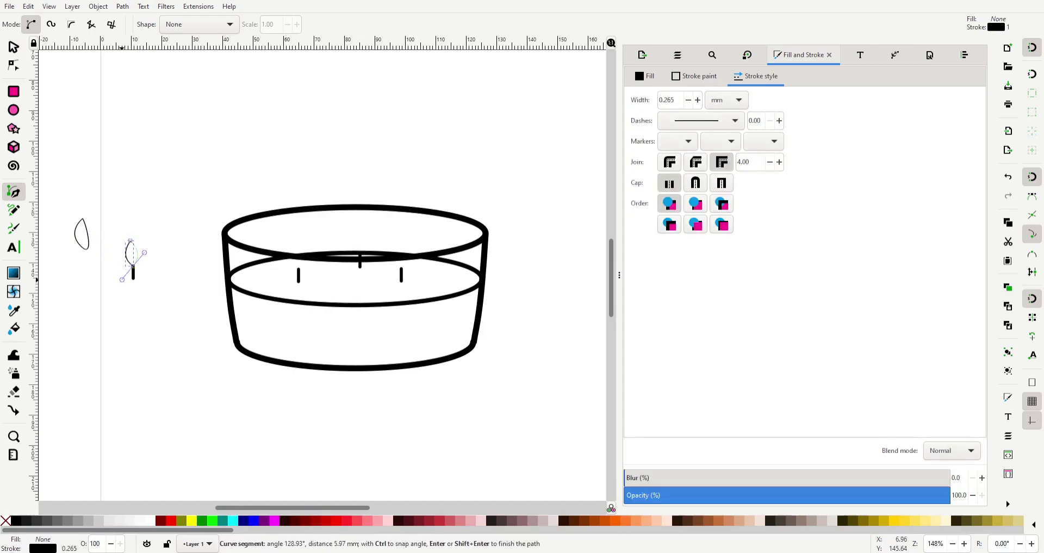
pyautogui.press('n')
pyautogui.moveTo(131, 241); pyautogui.dragTo(134, 237)
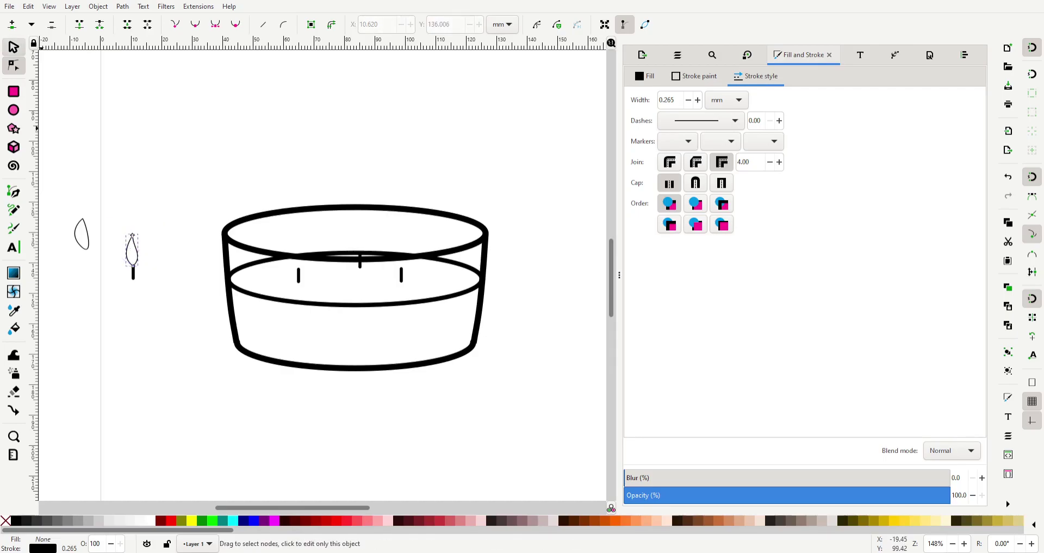
# Place the flame on the left wick with a 1 mm outline and duplicate it.
pyautogui.press('s')
pyautogui.moveTo(133, 251)
pyautogui.mouseDown()
pyautogui.moveTo(298, 254)
pyautogui.moveTo(379, 135)
pyautogui.mouseUp()
pyautogui.press('Return')
pyautogui.hotkey('ctrl', 'd')
pyautogui.press('n')
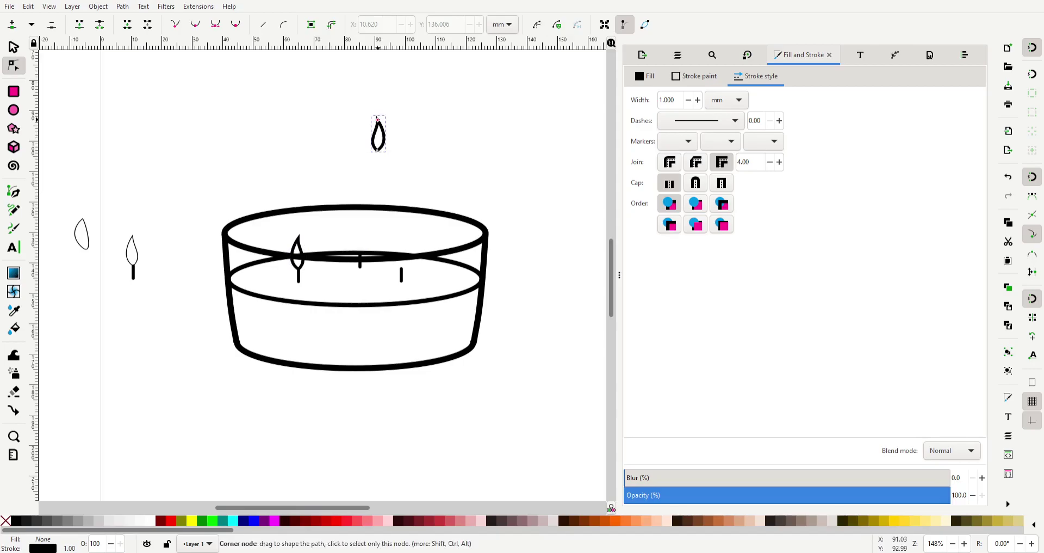
pyautogui.click(379, 119)
# Paste flame copies onto the middle and right wicks.
pyautogui.hotkey('ctrl', 'c')
pyautogui.hotkey('ctrl', 'v')
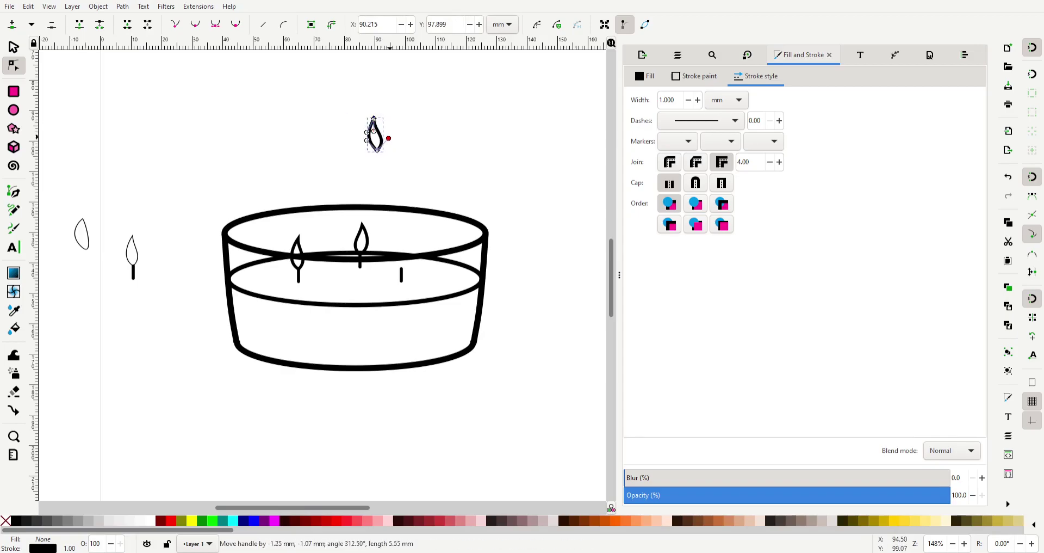
pyautogui.press('s')
pyautogui.moveTo(377, 149); pyautogui.dragTo(401, 267)
pyautogui.press('n')
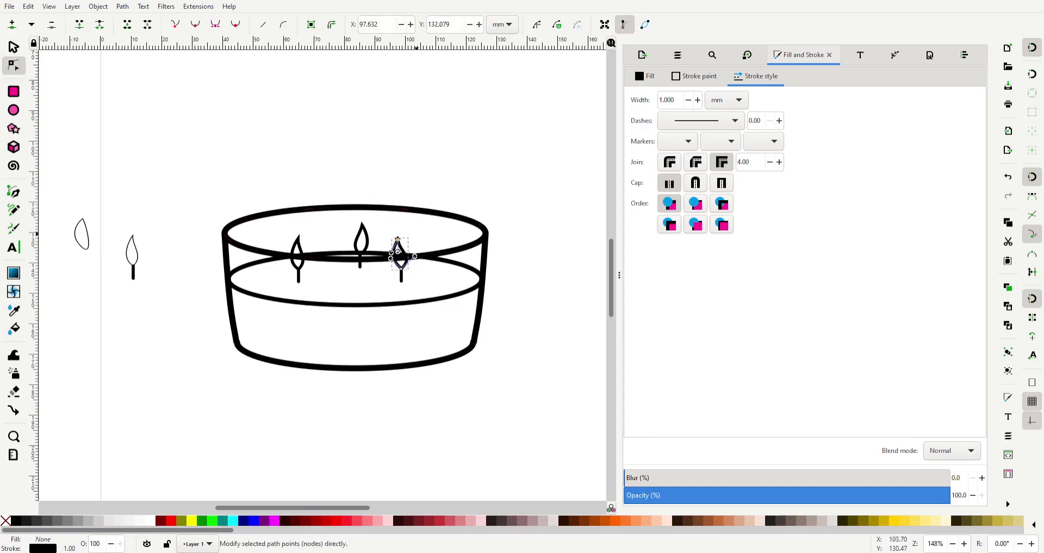
pyautogui.press('Escape')
# Try lowering the rim outline's opacity, then undo it.
pyautogui.press('s')
pyautogui.click(355, 206)
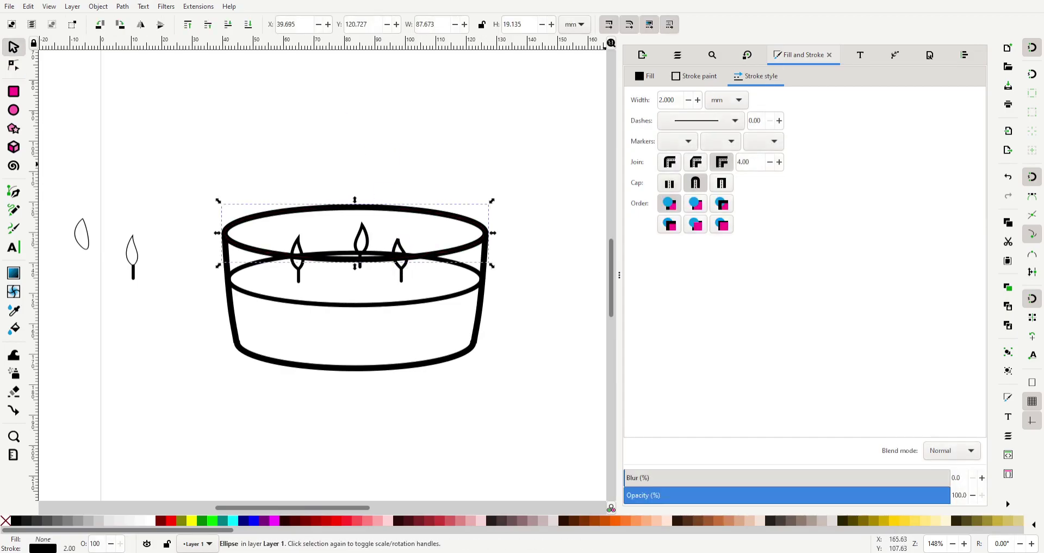
pyautogui.click(695, 75)
pyautogui.moveTo(935, 212); pyautogui.dragTo(860, 212)
pyautogui.hotkey('ctrl', 'z')
pyautogui.press('Escape')
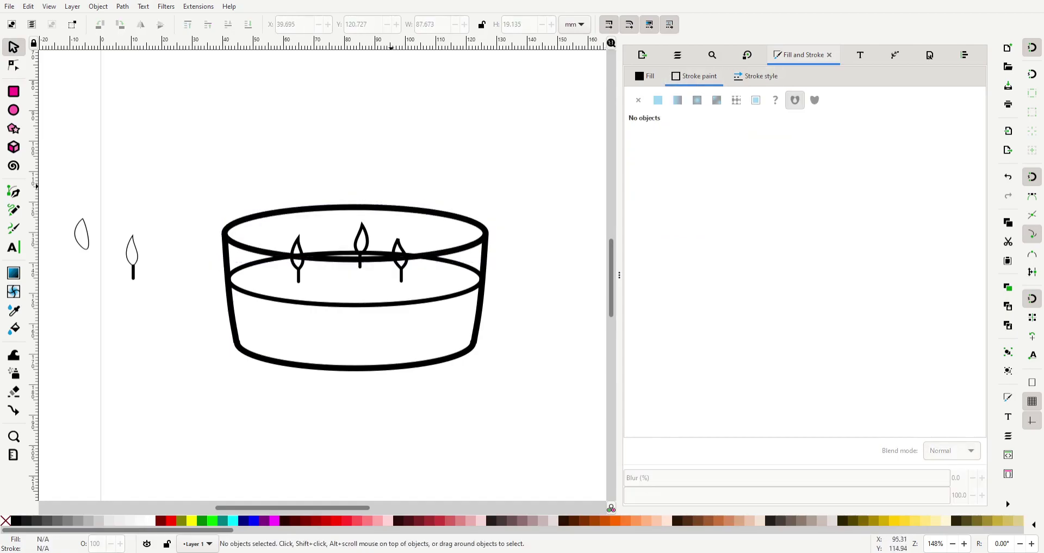
# Lower the flame-topped wicks slightly and give all jar outlines a 1.5 mm stroke.
pyautogui.moveTo(299, 261)
pyautogui.mouseDown()
pyautogui.moveTo(360, 254)
pyautogui.moveTo(377, 237)
pyautogui.mouseUp()
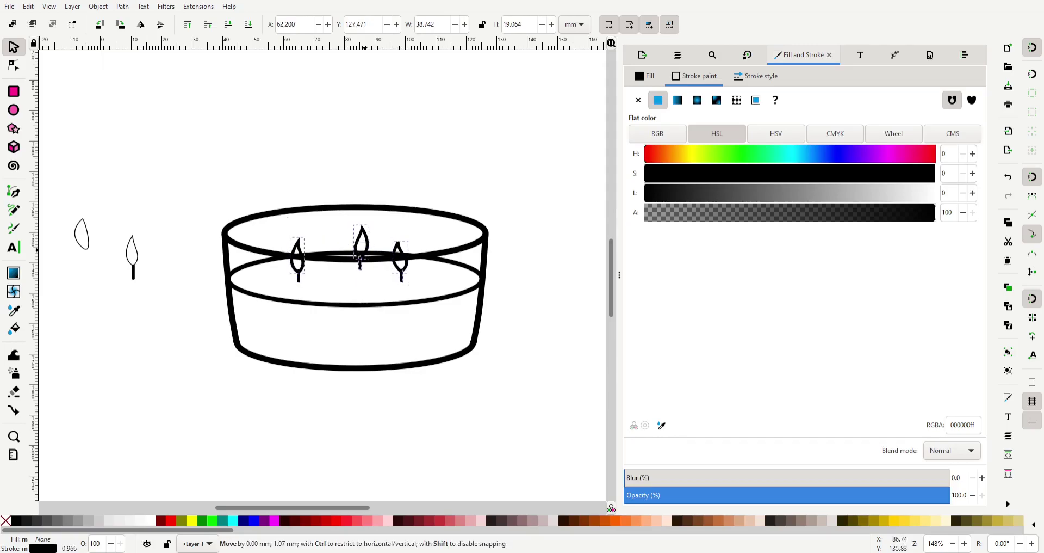
pyautogui.press('Escape')
pyautogui.click(354, 207)
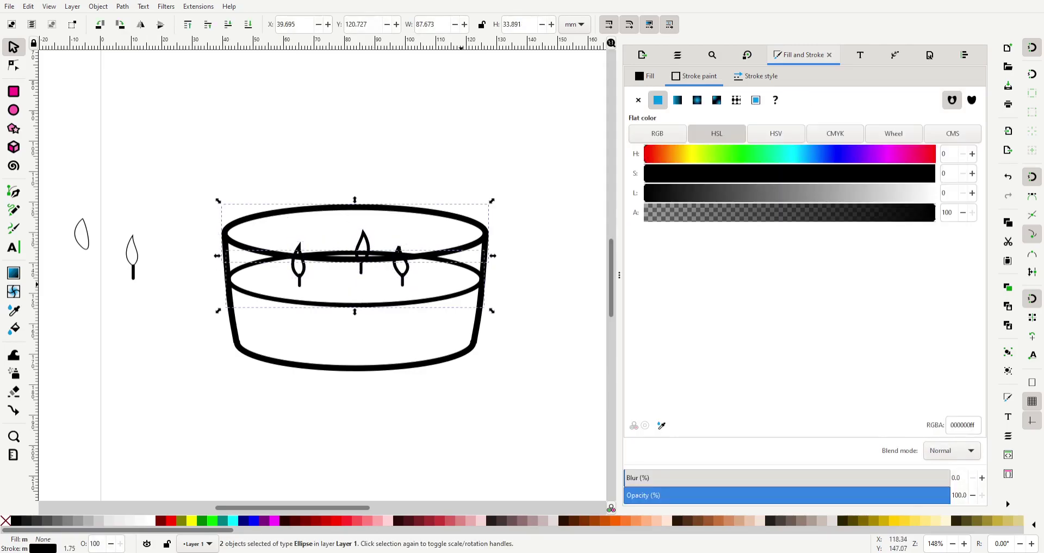
pyautogui.keyDown('shift'); pyautogui.click(234, 299); pyautogui.keyUp('shift')
pyautogui.keyDown('shift'); pyautogui.click(355, 368); pyautogui.keyUp('shift')
pyautogui.click(756, 76)
pyautogui.tripleClick(672, 99)
pyautogui.write('1.5')
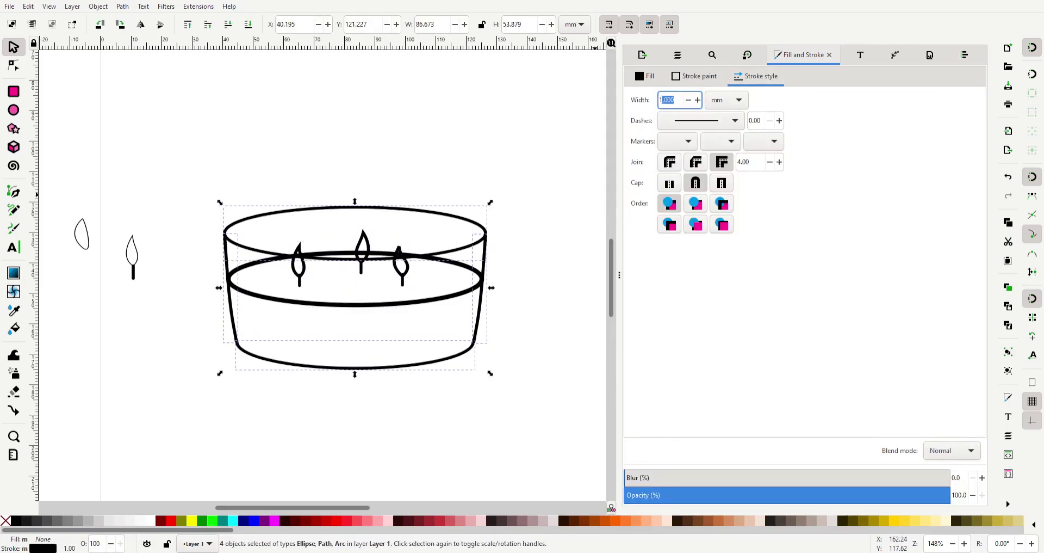
pyautogui.click(401, 296)
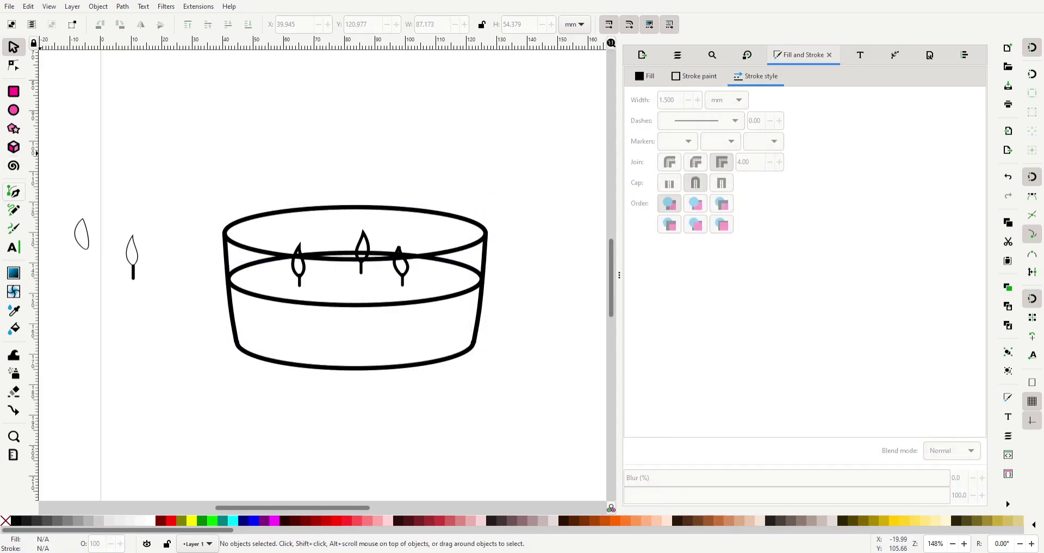
# Draw a curved wavy path across the candle's wax surface with the Bezier tool.
pyautogui.press('b')
pyautogui.click(310, 263)
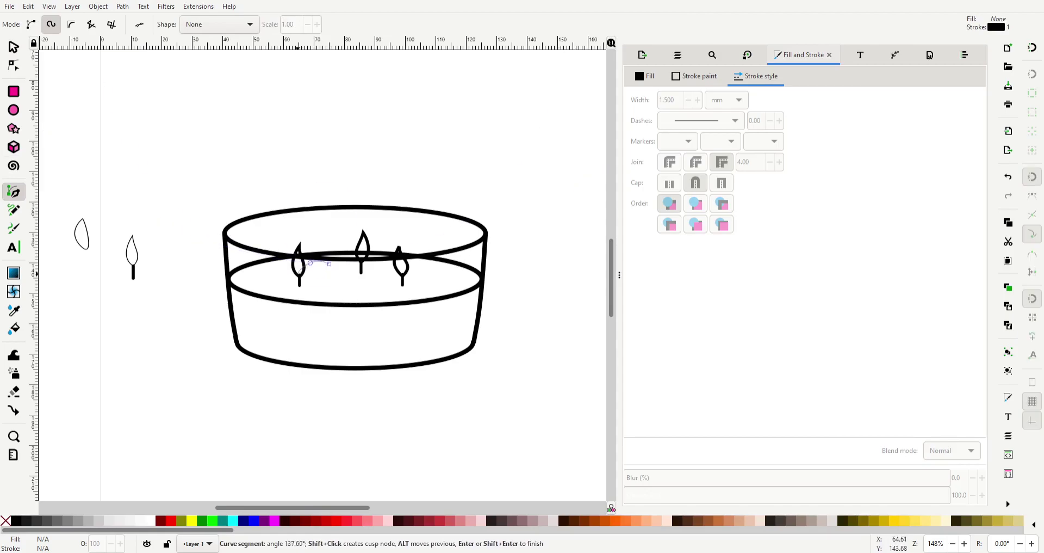
pyautogui.click(278, 276)
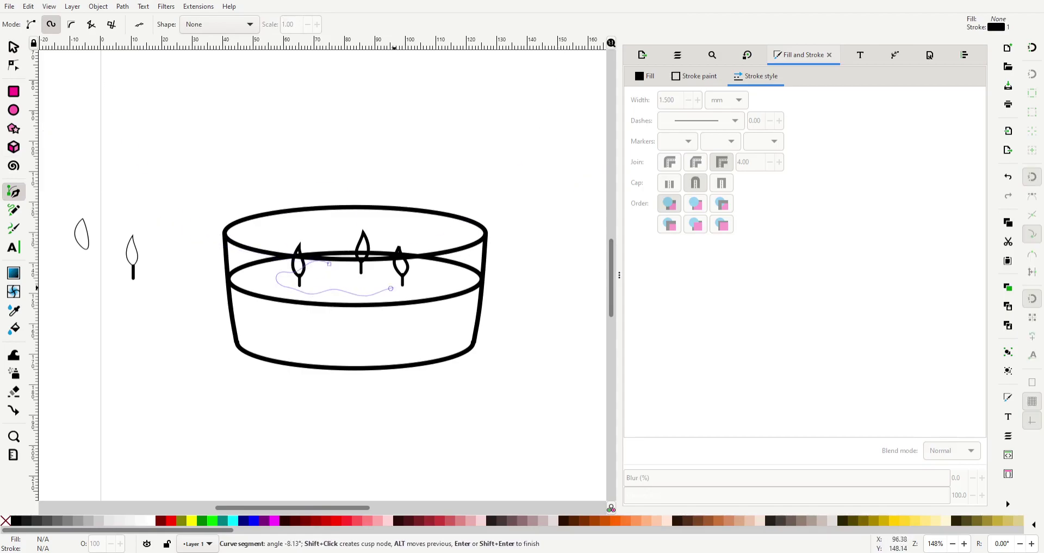
pyautogui.click(329, 263)
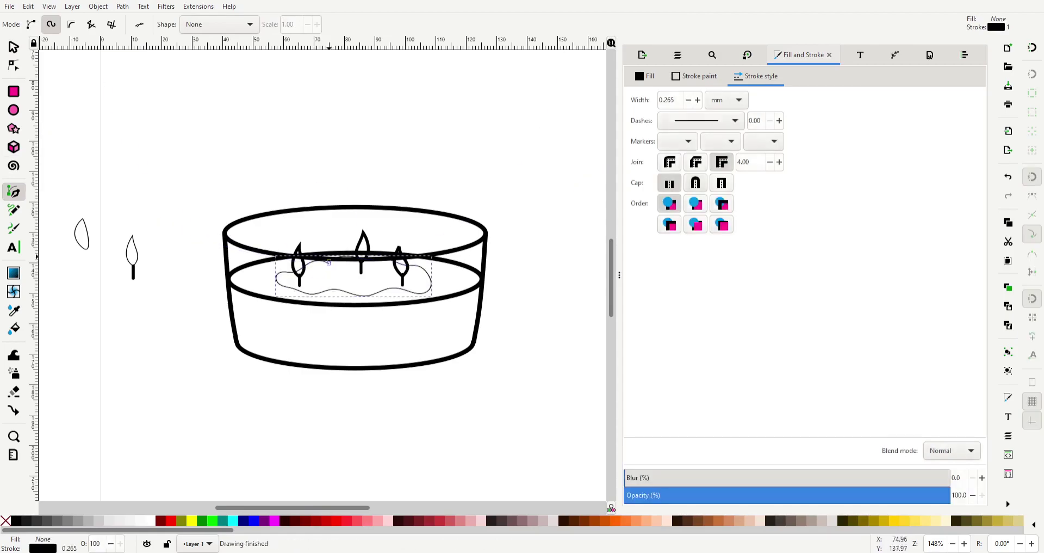
pyautogui.press('n')
pyautogui.press('s')
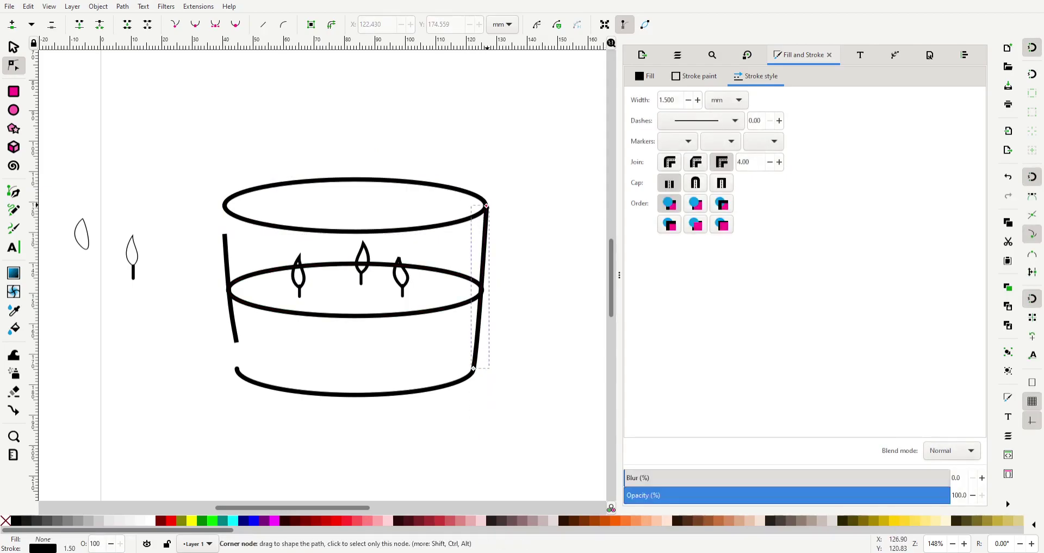
# Duplicate the jar's right side wall onto the left side.
pyautogui.click(14, 47)
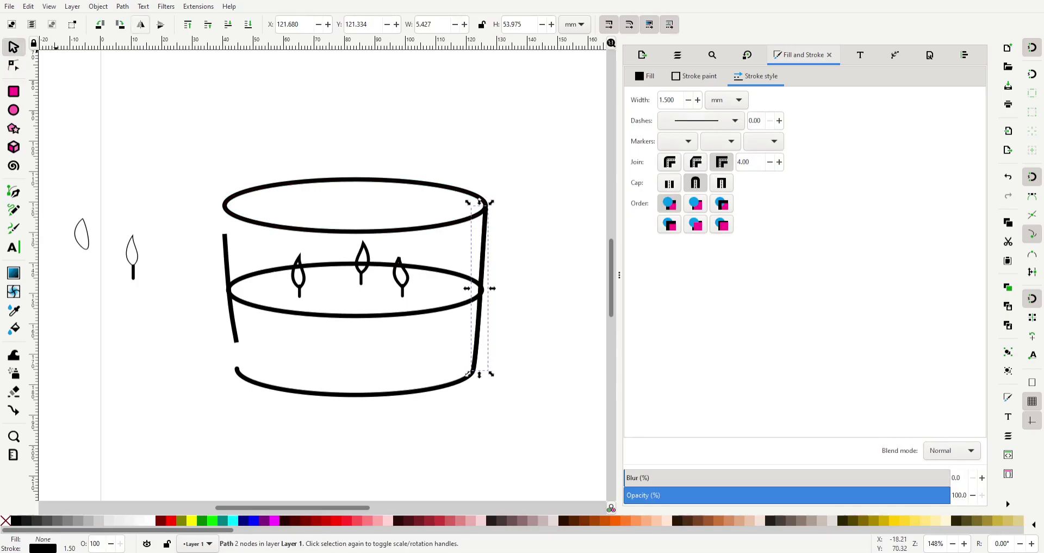
pyautogui.hotkey('ctrl', 'd')
pyautogui.moveTo(480, 255); pyautogui.dragTo(231, 255)
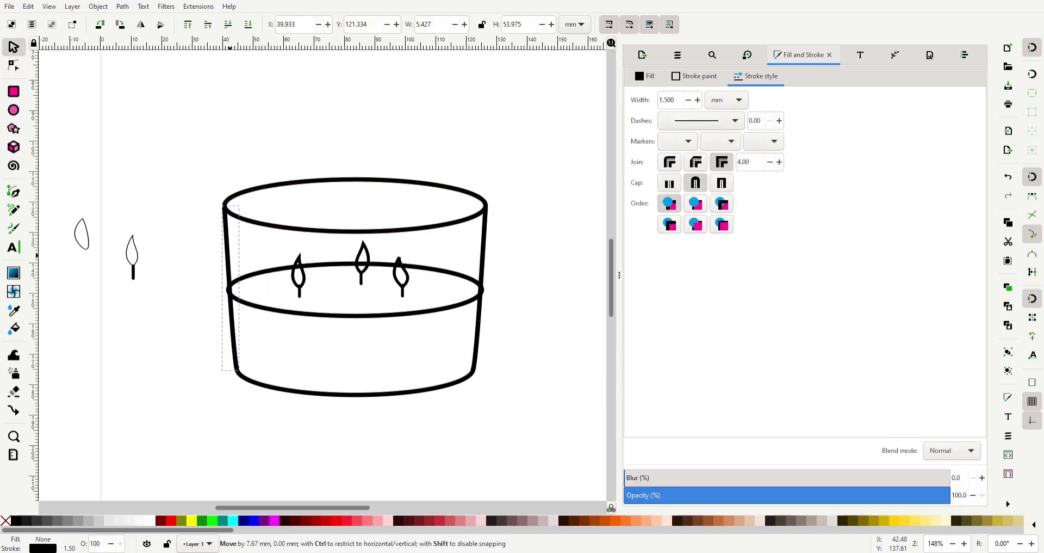
pyautogui.press('Escape')
# Place a copy of the wax ellipse and three flames below the jar.
pyautogui.click(288, 314)
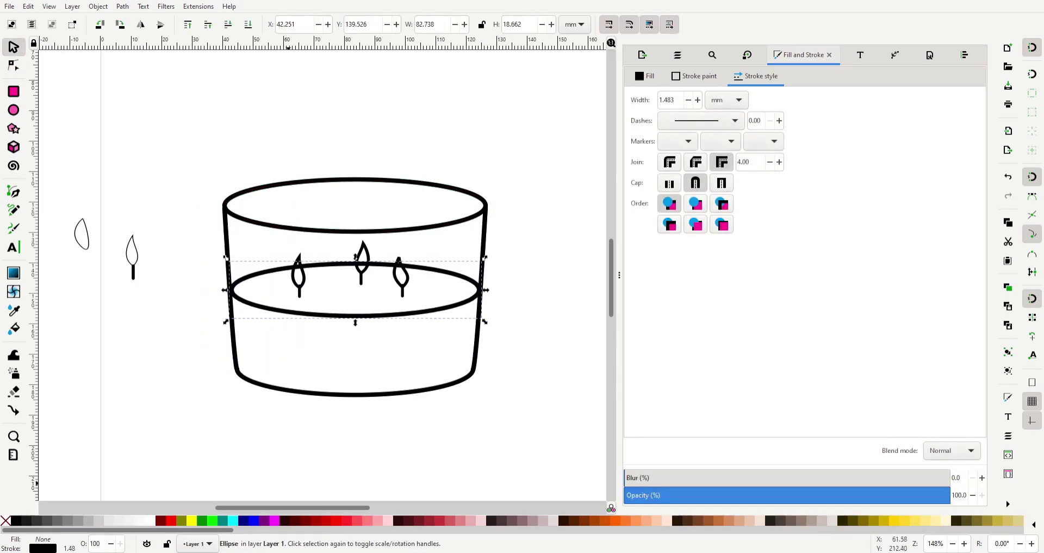
pyautogui.press('Escape')
pyautogui.click(299, 275)
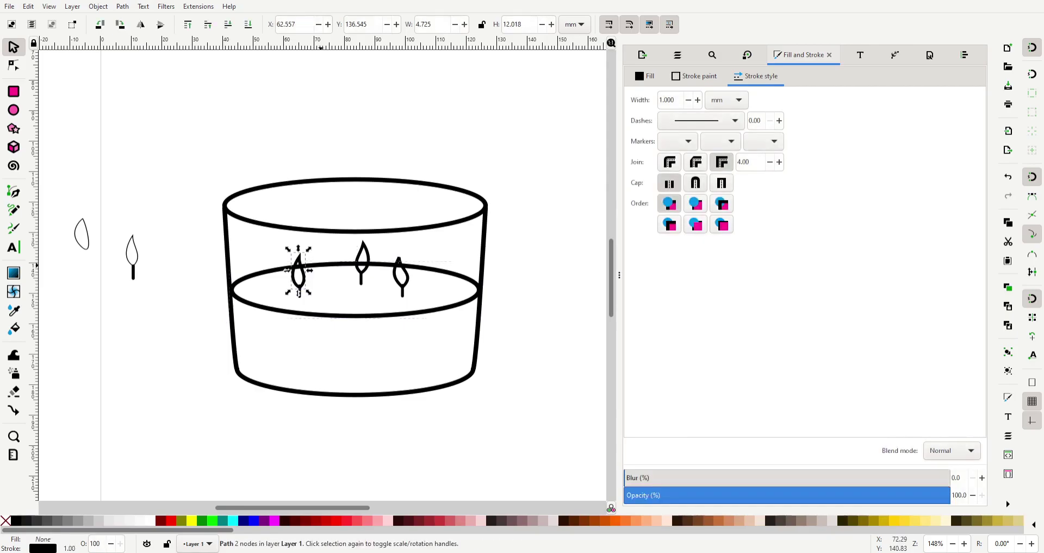
pyautogui.keyDown('shift'); pyautogui.click(353, 262); pyautogui.keyUp('shift')
pyautogui.hotkey('ctrl', 'd')
pyautogui.moveTo(353, 263); pyautogui.dragTo(260, 428)
pyautogui.click(350, 423)
# Fill the three copied flames with red.
pyautogui.click(306, 436)
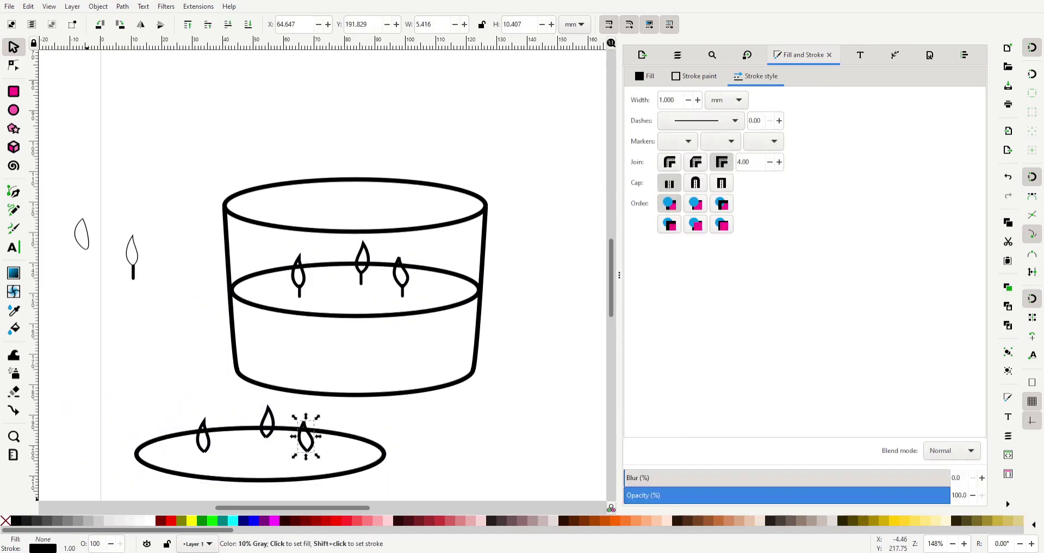
pyautogui.click(267, 422)
pyautogui.keyDown('shift'); pyautogui.click(203, 435); pyautogui.keyUp('shift')
pyautogui.keyDown('shift'); pyautogui.click(306, 436); pyautogui.keyUp('shift')
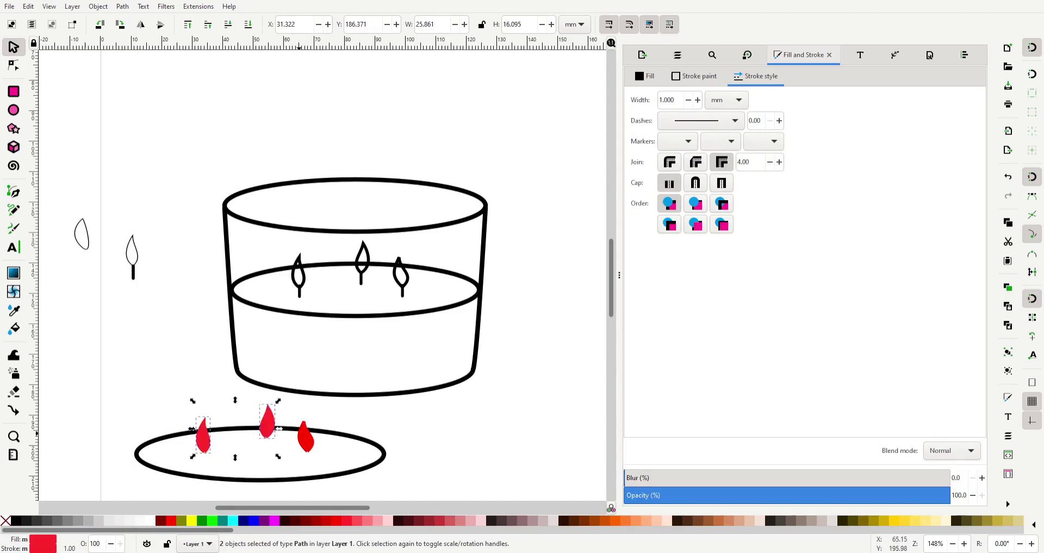
# Try combining the right flame with the ellipse, undoing the unwanted results.
pyautogui.click(306, 435)
pyautogui.keyDown('shift'); pyautogui.click(260, 480); pyautogui.keyUp('shift')
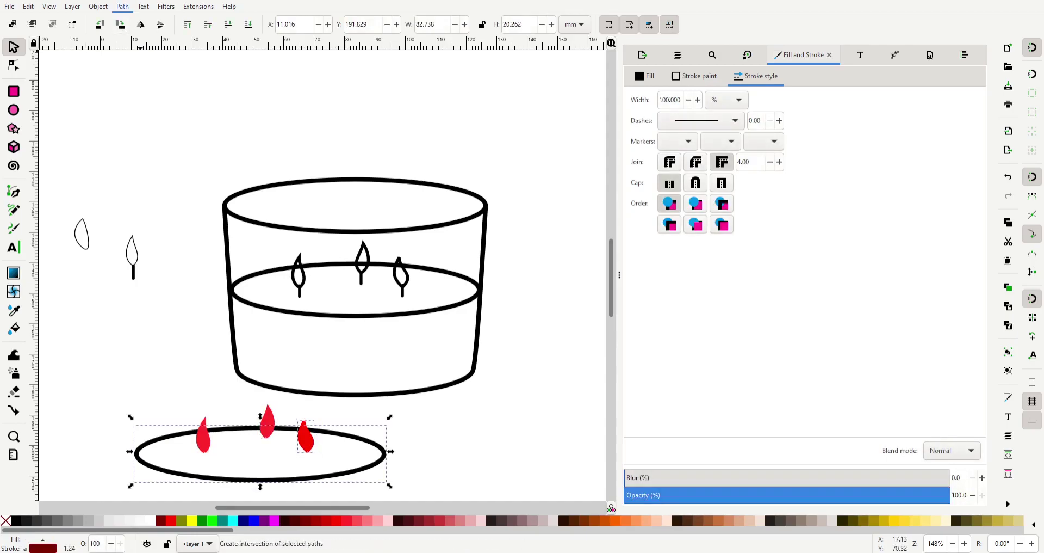
pyautogui.hotkey('ctrl', '^')
pyautogui.hotkey('ctrl', 'z')
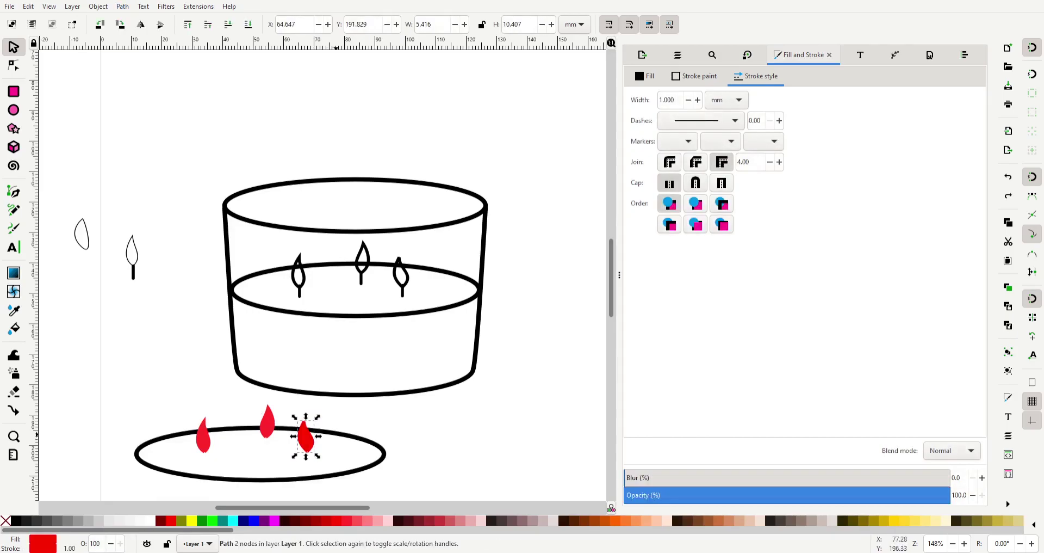
pyautogui.keyDown('shift'); pyautogui.click(306, 435); pyautogui.keyUp('shift')
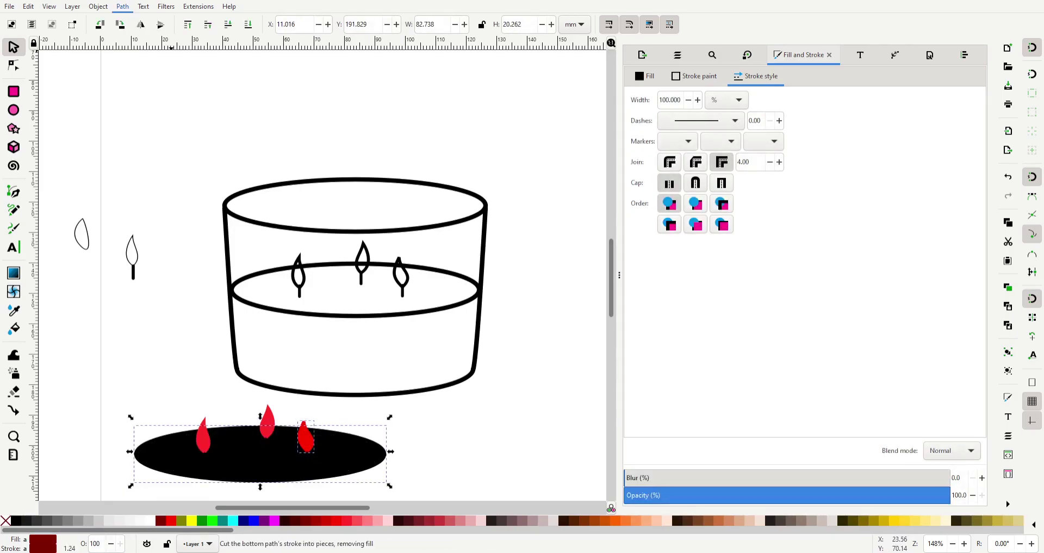
pyautogui.hotkey('ctrl', 'z')
# Cut the flames out of the ellipse, remove its fill, and move the outline onto the candle.
pyautogui.click(267, 422)
pyautogui.keyDown('shift'); pyautogui.click(241, 439); pyautogui.keyUp('shift')
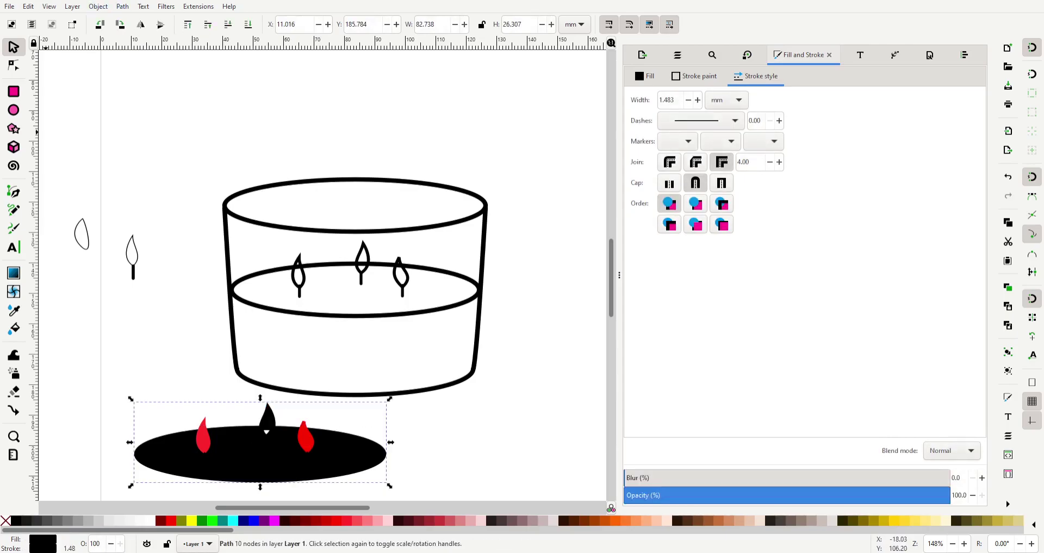
pyautogui.hotkey('ctrl', 'z')
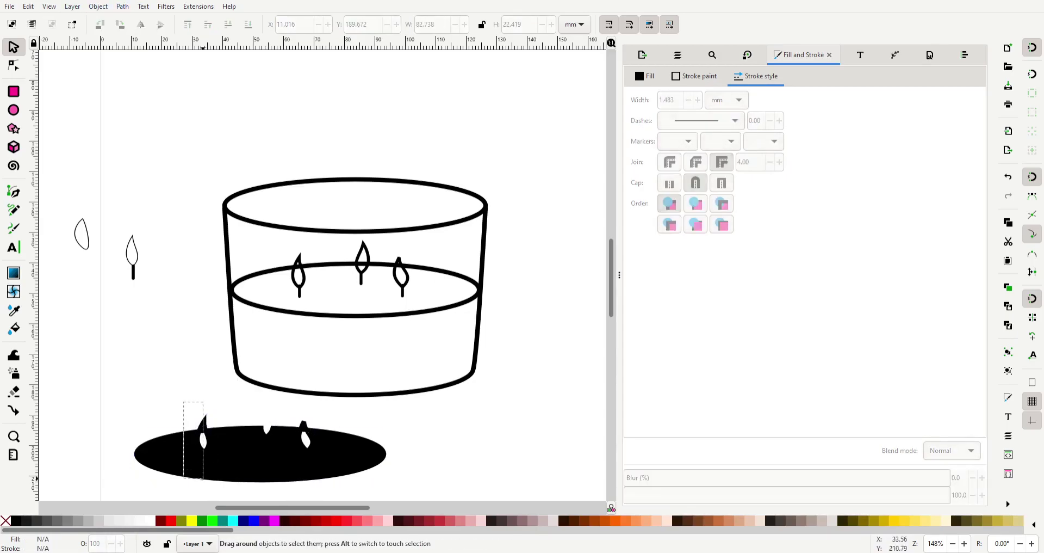
pyautogui.hotkey('ctrl', '*')
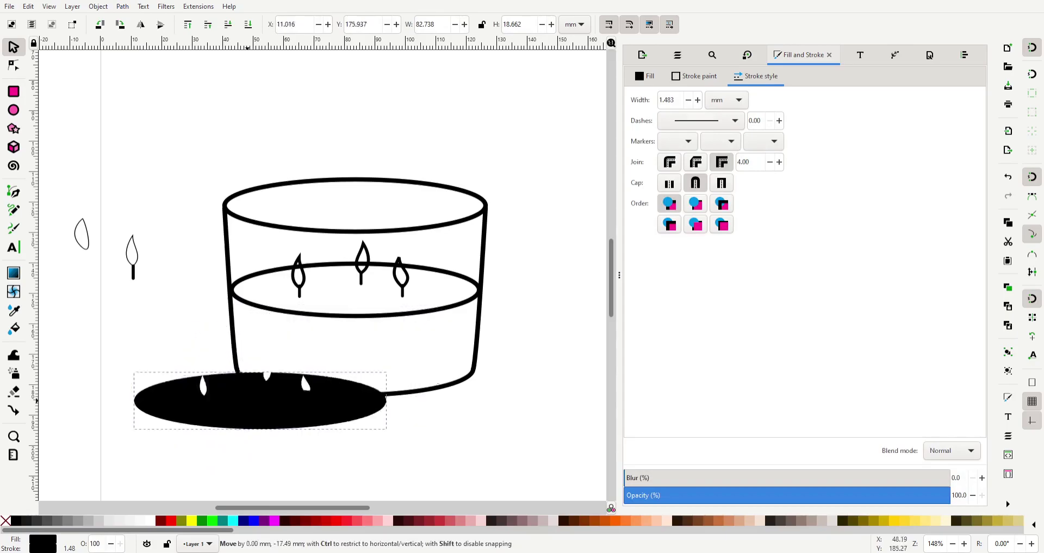
pyautogui.click(5, 520)
pyautogui.moveTo(266, 429)
pyautogui.mouseDown()
pyautogui.moveTo(361, 267)
pyautogui.moveTo(362, 423)
pyautogui.moveTo(355, 343)
pyautogui.moveTo(380, 261)
pyautogui.mouseUp()
# Confirm the 1 mm stroke, group all candle jar pieces, and move the group right.
pyautogui.press('Return')
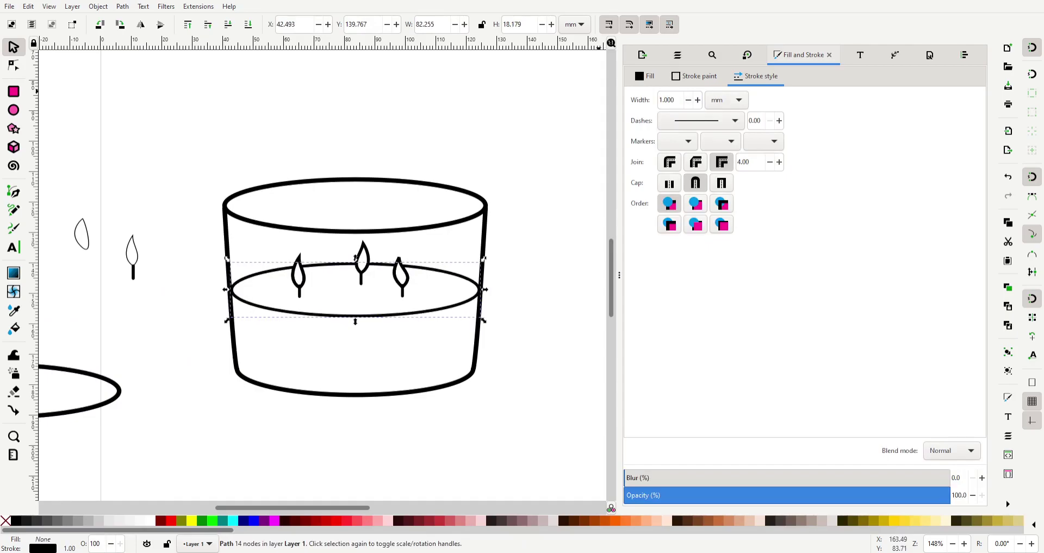
pyautogui.click(446, 481)
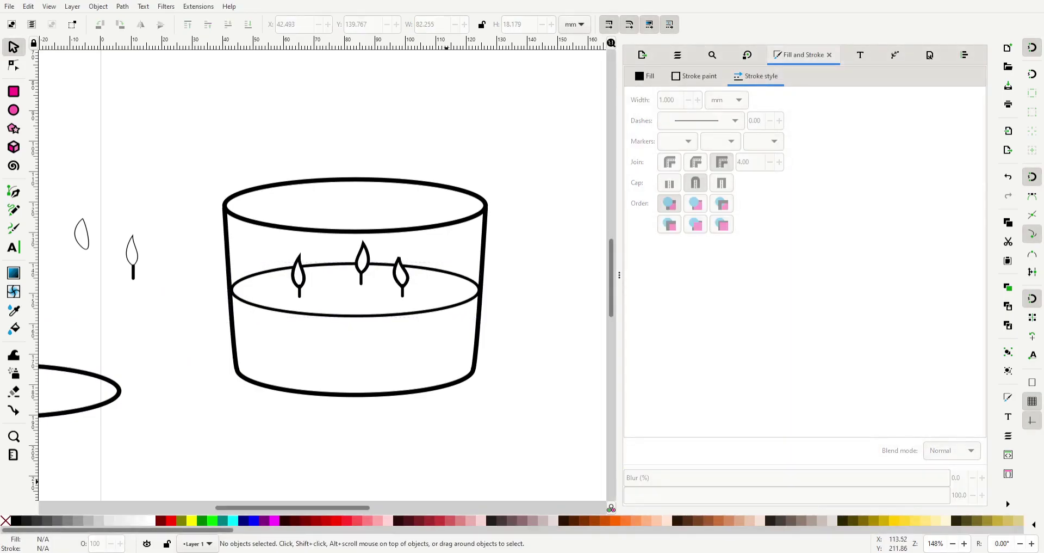
pyautogui.click(362, 261)
pyautogui.click(362, 261)
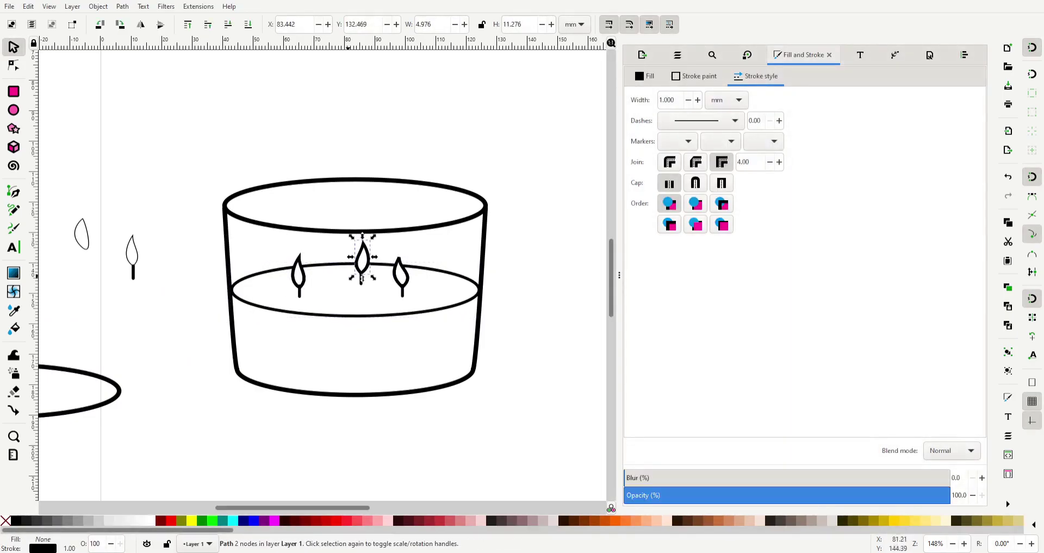
pyautogui.click(311, 400)
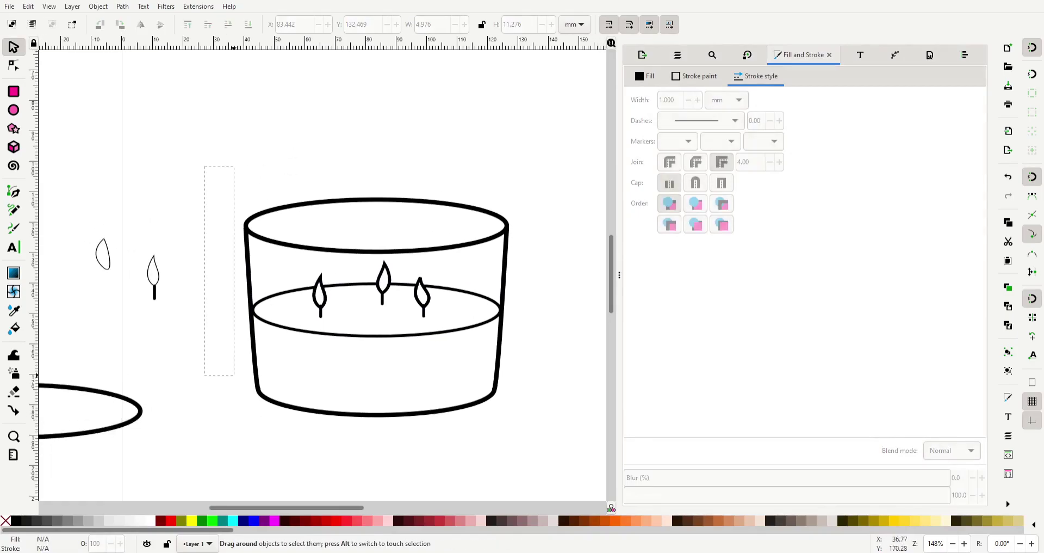
pyautogui.moveTo(522, 180); pyautogui.dragTo(231, 430)
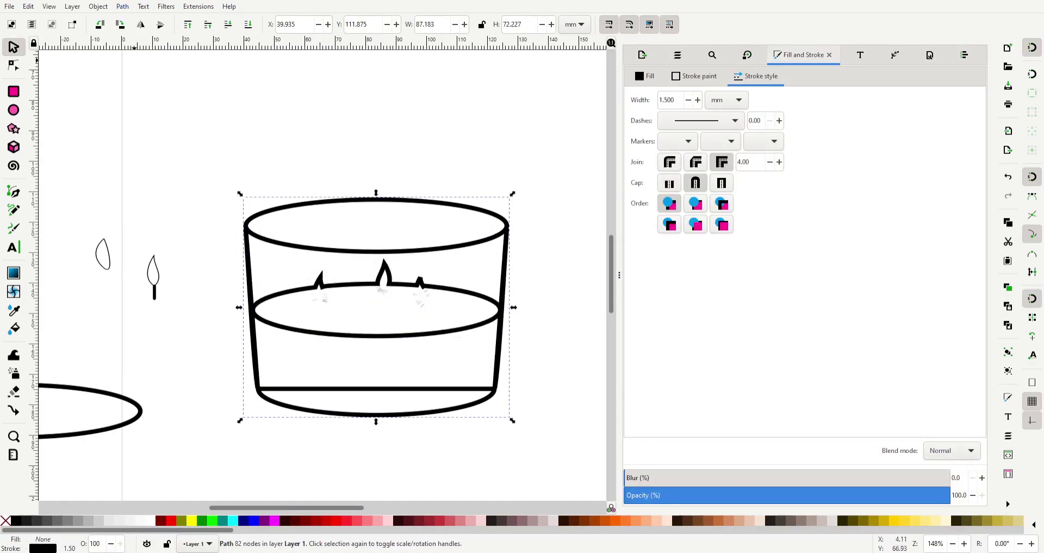
pyautogui.hotkey('ctrl', 'g')
pyautogui.moveTo(376, 326); pyautogui.dragTo(604, 250)
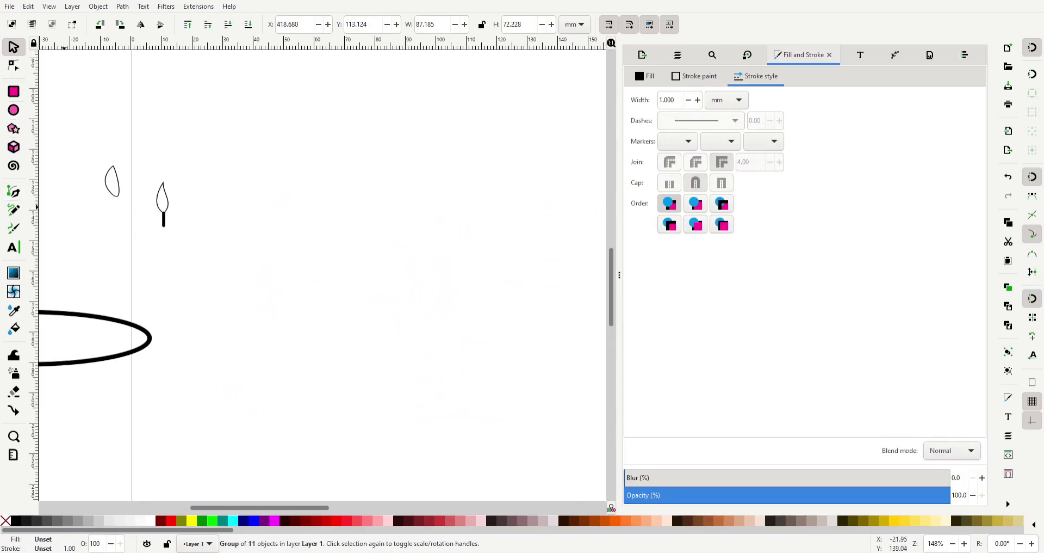
# Draw the cube's front square with corner radii Rx and Ry of 2.
pyautogui.press('r')
pyautogui.moveTo(253, 210); pyautogui.dragTo(361, 317)
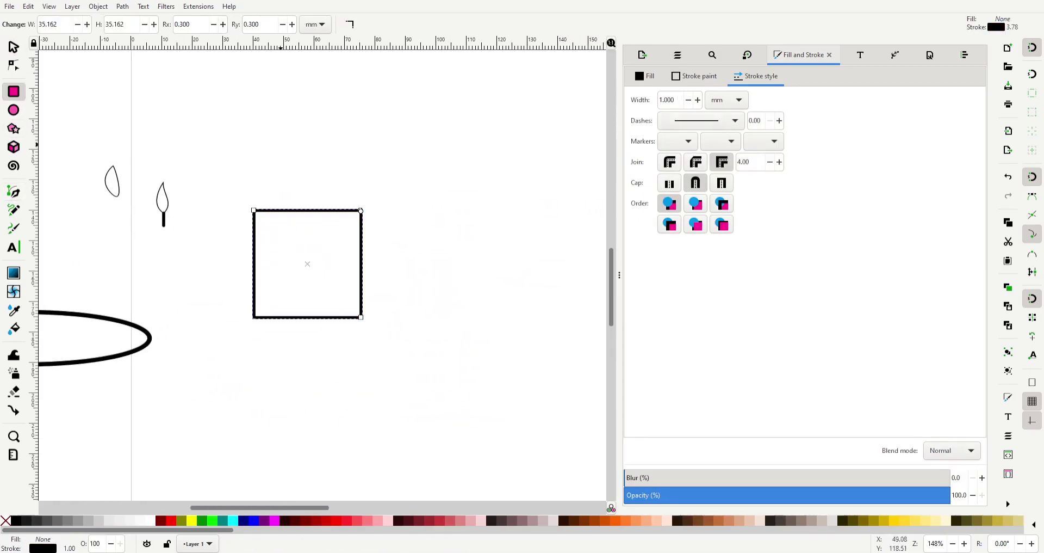
pyautogui.press('Up')
pyautogui.press('Escape')
pyautogui.write('2')
pyautogui.press('Tab')
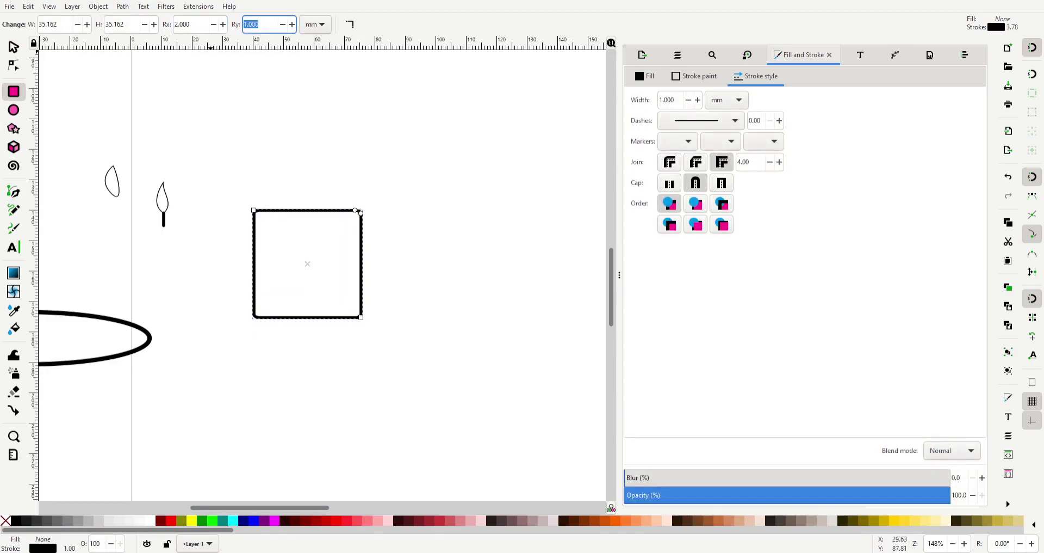
pyautogui.write('2')
pyautogui.press('Return')
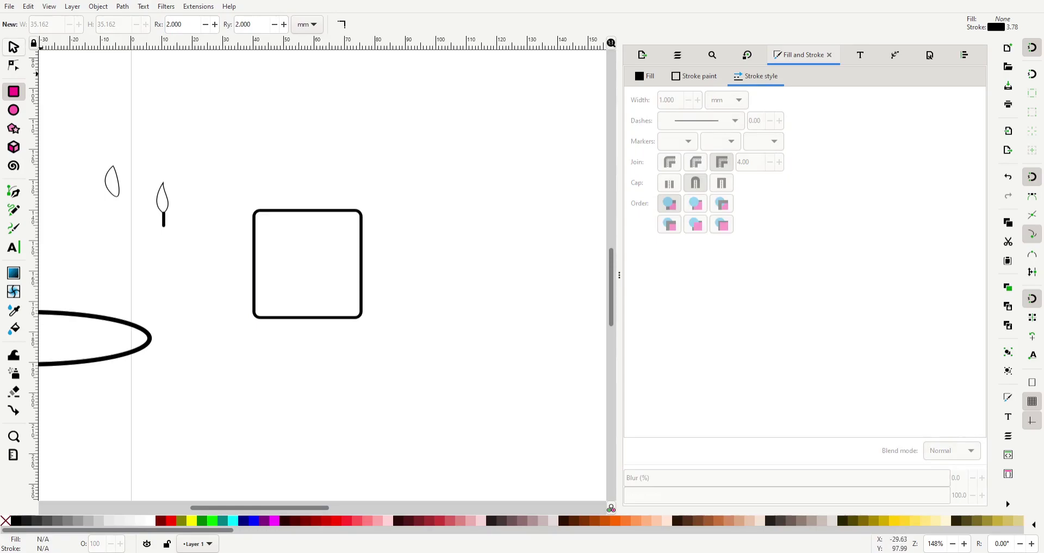
# Draw a slanted line from the square's top-right corner and copy it to the top-left corner.
pyautogui.press('b')
pyautogui.click(361, 209)
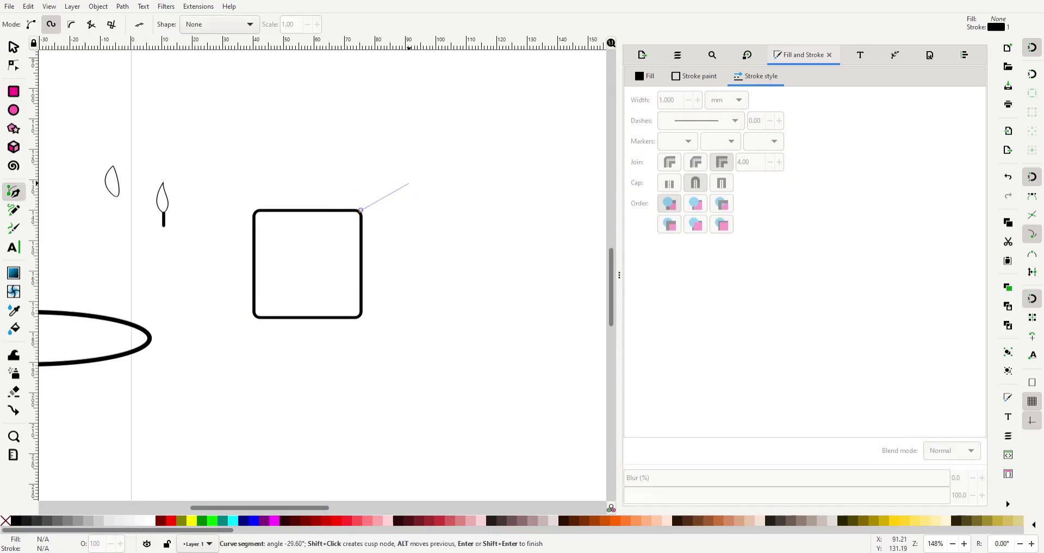
pyautogui.hotkey('shift', '1')
pyautogui.doubleClick(408, 183)
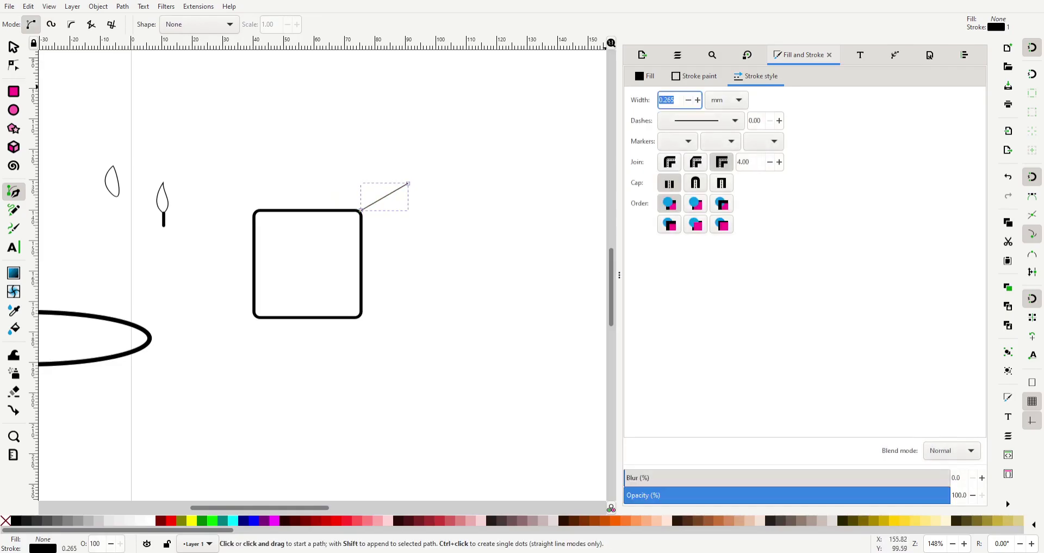
pyautogui.press('s')
pyautogui.hotkey('ctrl', 'd')
pyautogui.moveTo(380, 199); pyautogui.dragTo(341, 199)
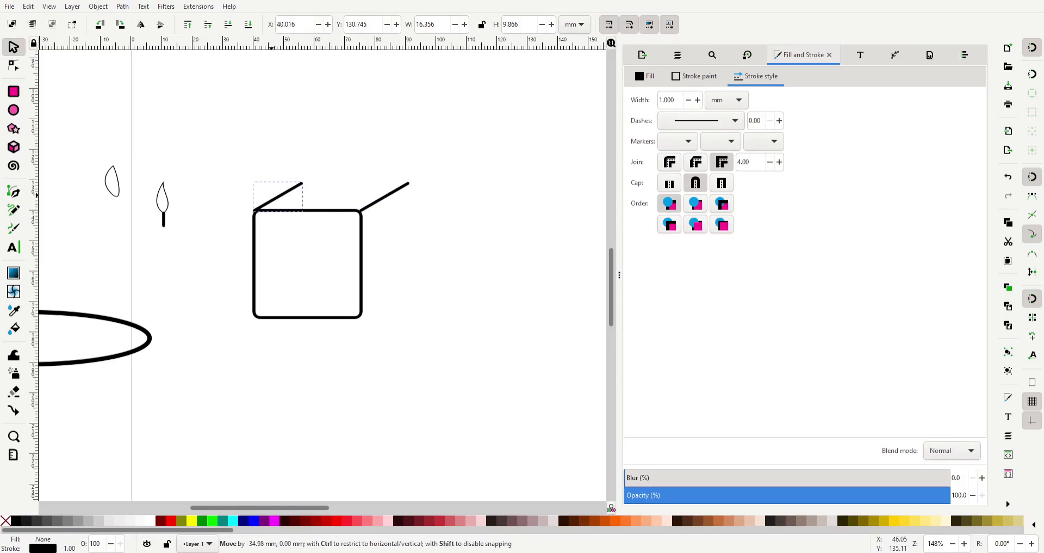
pyautogui.moveTo(272, 199); pyautogui.dragTo(273, 199)
pyautogui.click(331, 207)
# Cut a square copy along a horizontal line and place the strip on the cube's top.
pyautogui.click(304, 210)
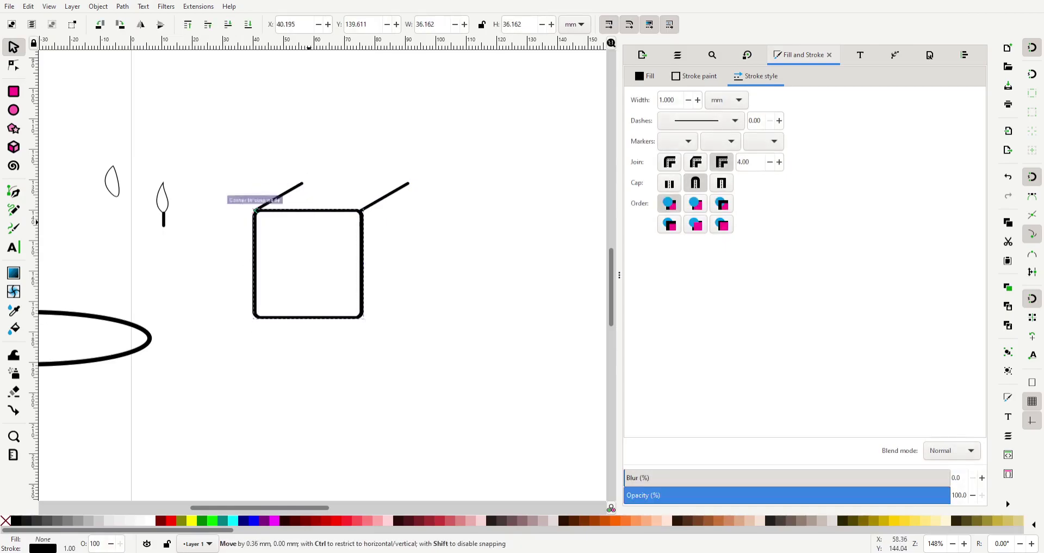
pyautogui.hotkey('ctrl', 'c')
pyautogui.hotkey('ctrl', 'v')
pyautogui.press('b')
pyautogui.click(278, 369)
pyautogui.doubleClick(550, 369)
pyautogui.press('s')
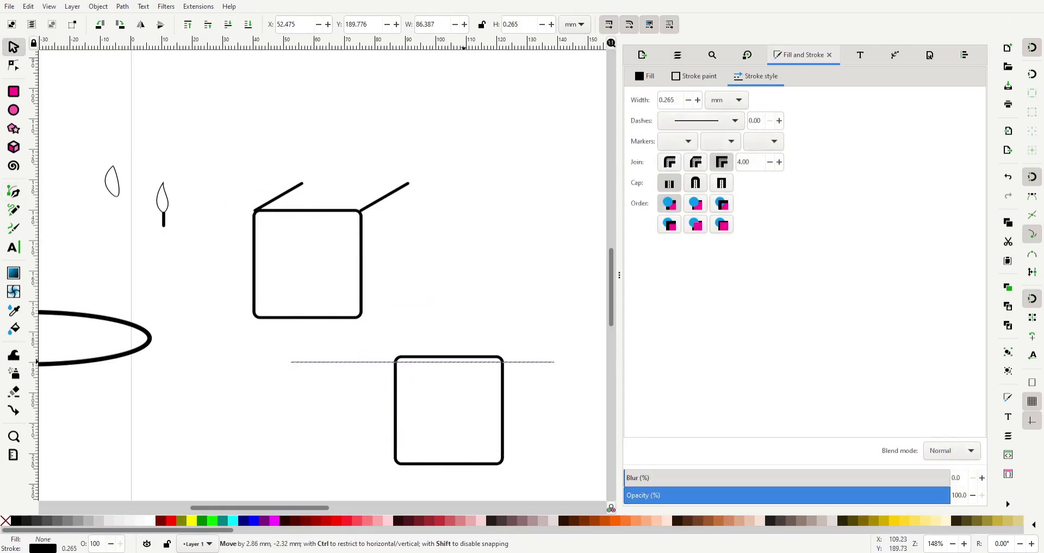
pyautogui.keyDown('shift'); pyautogui.click(471, 357); pyautogui.keyUp('shift')
pyautogui.hotkey('ctrl', 'alt', '/')
pyautogui.moveTo(471, 358)
pyautogui.mouseDown()
pyautogui.moveTo(378, 179)
pyautogui.moveTo(493, 293)
pyautogui.moveTo(466, 282)
pyautogui.moveTo(474, 291)
pyautogui.moveTo(359, 179)
pyautogui.mouseUp()
pyautogui.click(494, 294)
pyautogui.press('Escape')
# Skew a copy of the square into a long slanted parallelogram.
pyautogui.scroll(4, 380, 272)
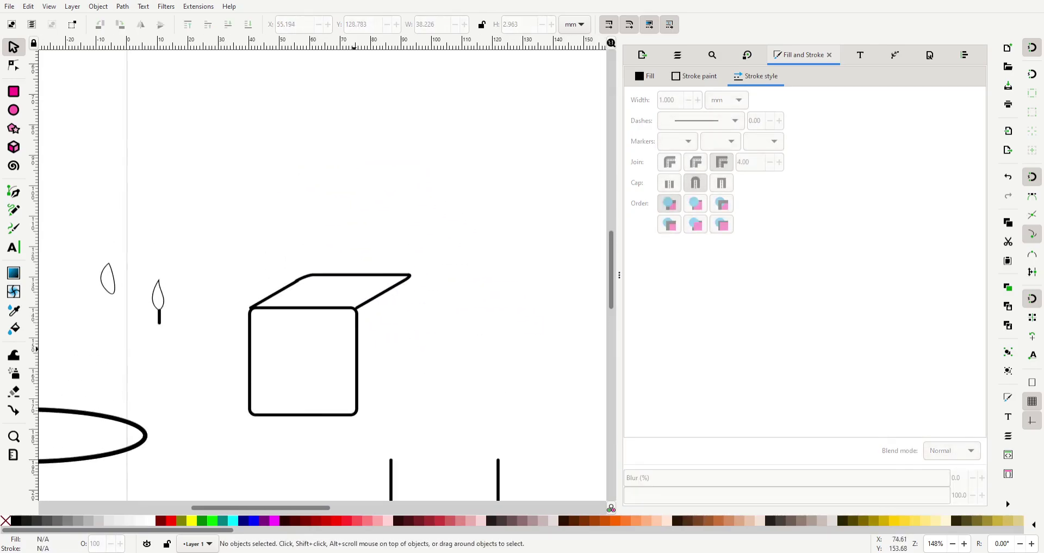
pyautogui.hotkey('ctrl', 'd')
pyautogui.moveTo(359, 345); pyautogui.dragTo(549, 323)
pyautogui.click(548, 322)
pyautogui.moveTo(495, 287); pyautogui.dragTo(408, 286)
pyautogui.moveTo(359, 316); pyautogui.dragTo(438, 308)
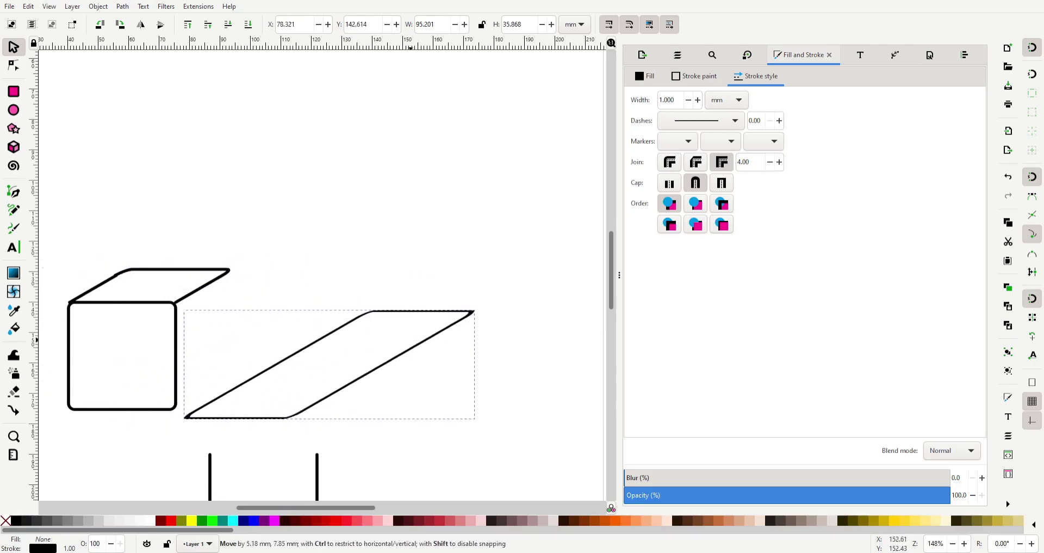
# Split a parallelogram copy along a horizontal line for the cube top and move the lower piece away.
pyautogui.hotkey('ctrl', 'd')
pyautogui.moveTo(342, 332); pyautogui.dragTo(164, 248)
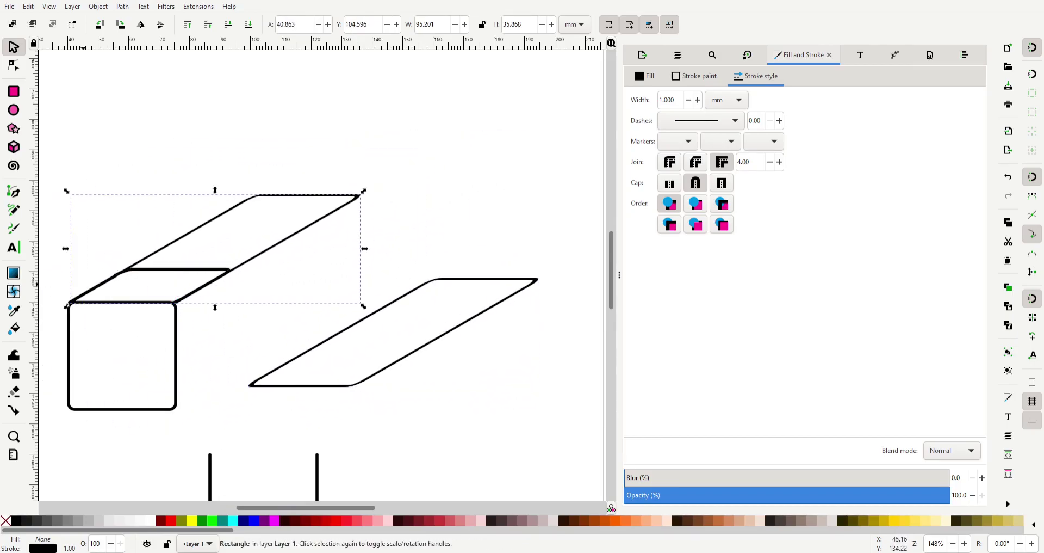
pyautogui.press('b')
pyautogui.click(51, 284)
pyautogui.doubleClick(303, 285)
pyautogui.press('s')
pyautogui.keyDown('shift'); pyautogui.click(242, 262); pyautogui.keyUp('shift')
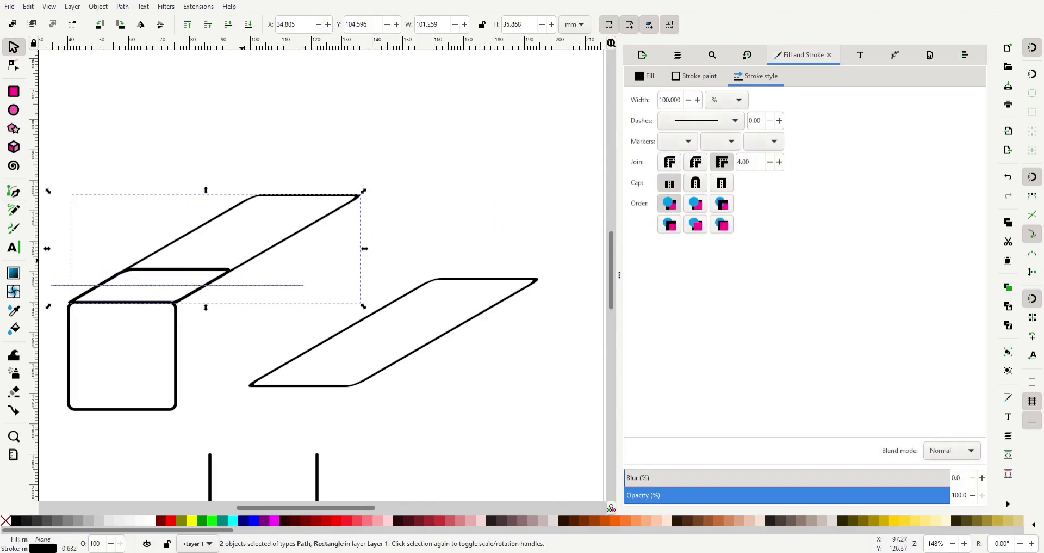
pyautogui.moveTo(242, 261); pyautogui.dragTo(411, 168)
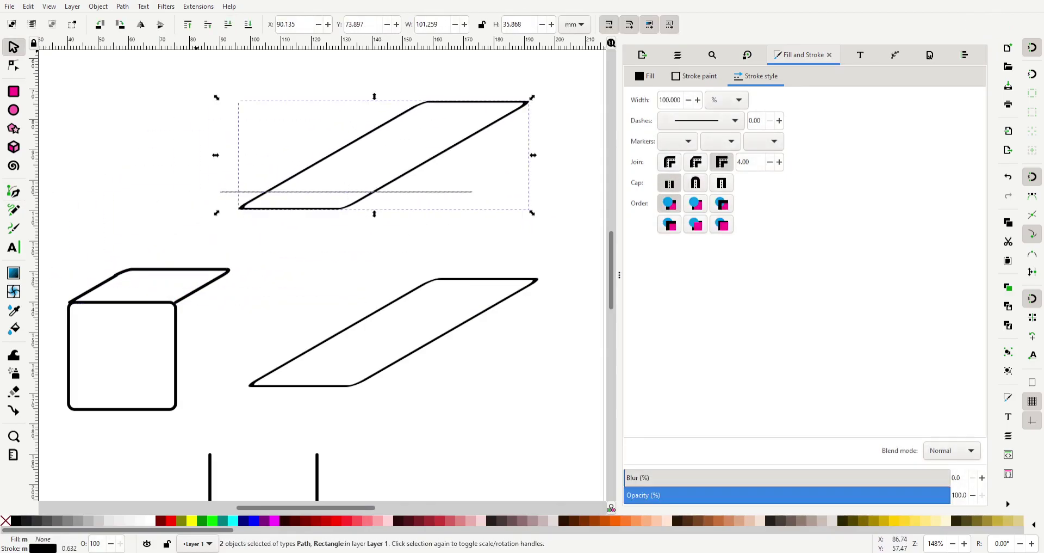
pyautogui.hotkey('ctrl', '/')
pyautogui.moveTo(288, 209)
pyautogui.mouseDown()
pyautogui.moveTo(270, 235)
pyautogui.moveTo(131, 300)
pyautogui.moveTo(139, 255)
pyautogui.moveTo(163, 268)
pyautogui.mouseUp()
# Duplicate the cube-top piece, flip it horizontally and vertically, and fit it onto the top.
pyautogui.hotkey('ctrl', 'd')
pyautogui.press('h')
pyautogui.press('v')
pyautogui.click(234, 496)
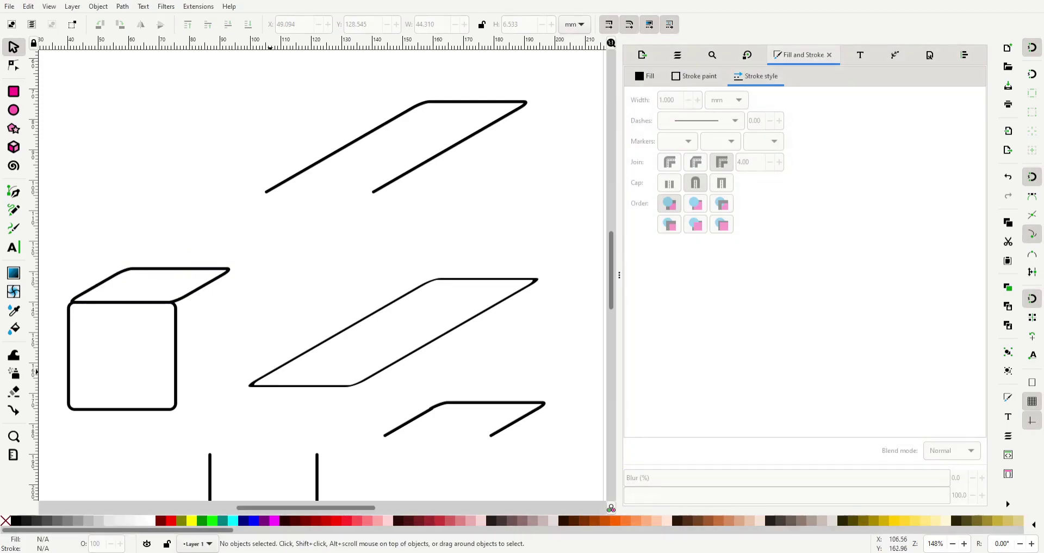
pyautogui.moveTo(348, 385); pyautogui.dragTo(474, 205)
# Skew a copy of the front square vertically into a side face against the cube's right edge.
pyautogui.click(68, 354)
pyautogui.hotkey('ctrl', 'd')
pyautogui.moveTo(69, 354); pyautogui.dragTo(213, 355)
pyautogui.click(265, 303)
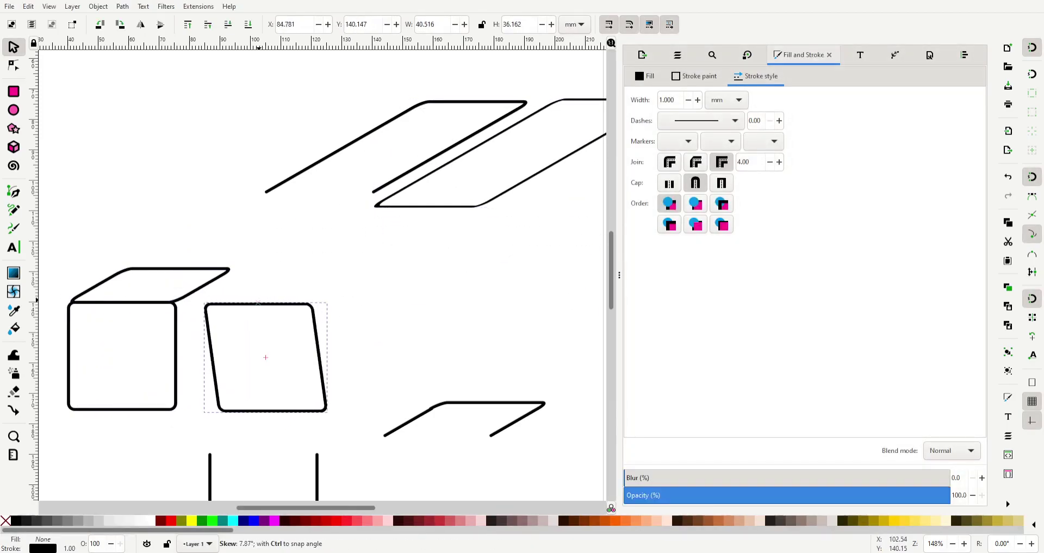
pyautogui.moveTo(265, 298); pyautogui.dragTo(277, 298)
pyautogui.hotkey('ctrl', 'z')
pyautogui.moveTo(207, 357); pyautogui.dragTo(211, 386)
pyautogui.moveTo(211, 333); pyautogui.dragTo(172, 302)
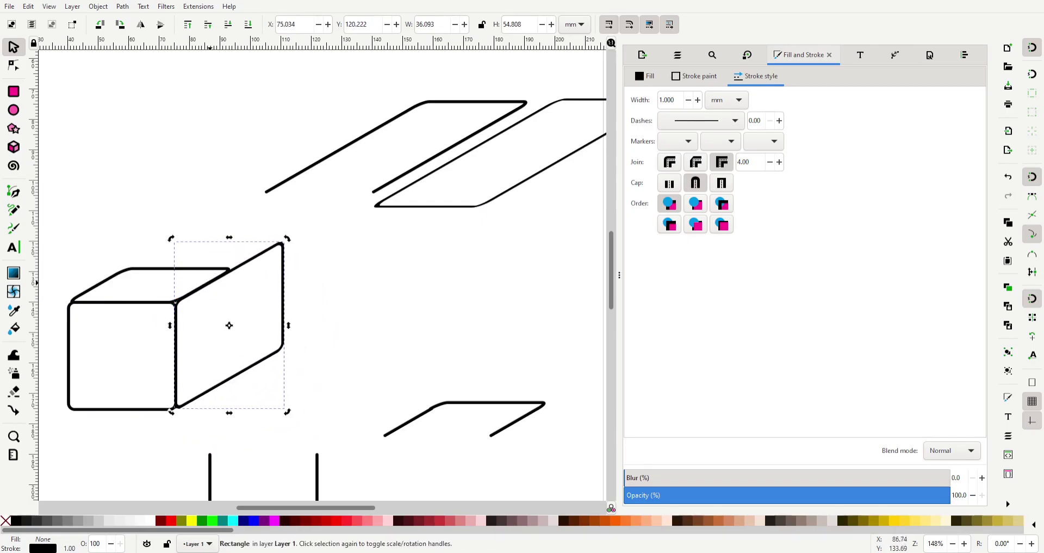
# Split a side-face copy along a vertical line and move the cut pieces aside.
pyautogui.click(14, 191)
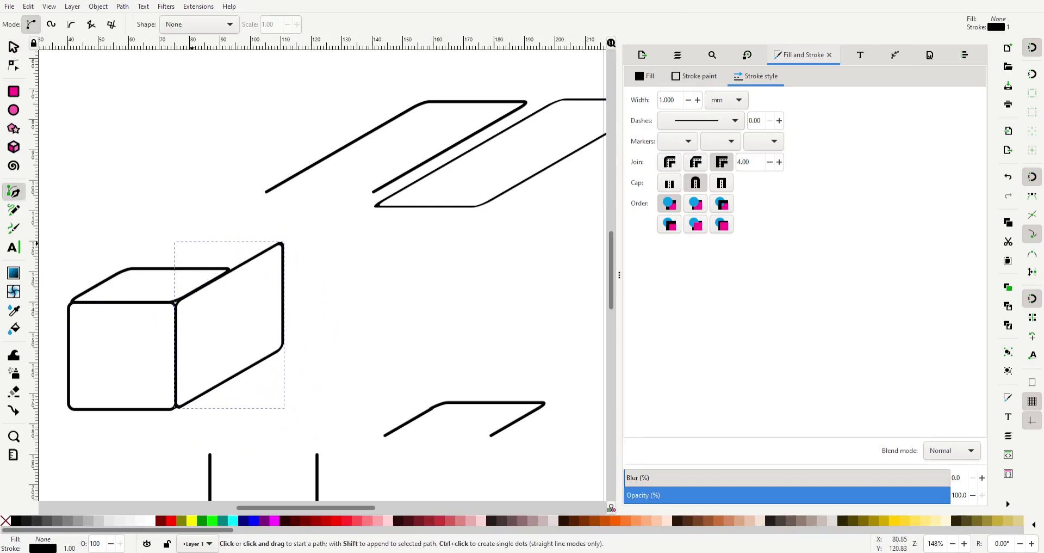
pyautogui.click(196, 237)
pyautogui.doubleClick(197, 433)
pyautogui.press('s')
pyautogui.moveTo(197, 335); pyautogui.dragTo(211, 336)
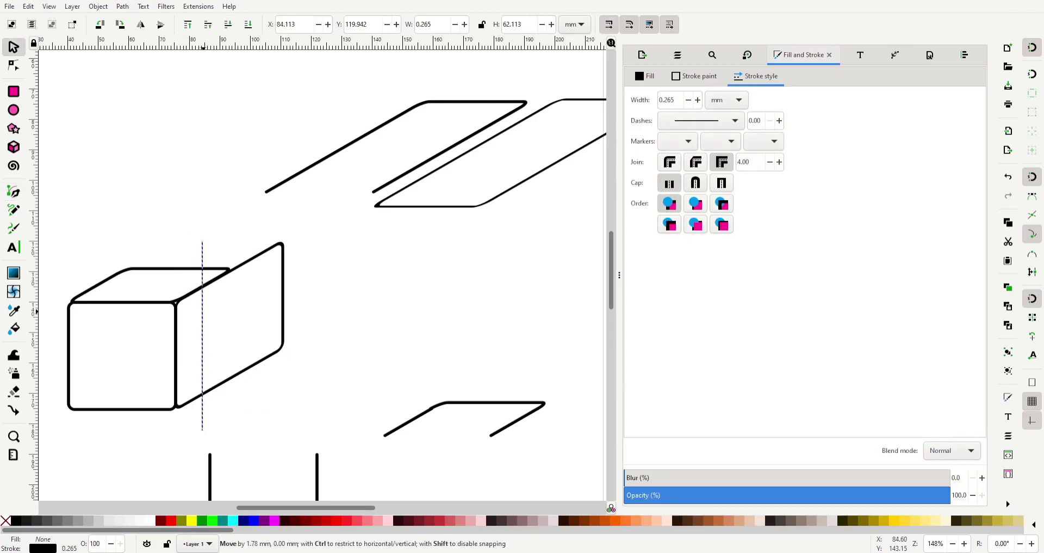
pyautogui.click(282, 304)
pyautogui.hotkey('ctrl', 'd')
pyautogui.moveTo(282, 305); pyautogui.dragTo(442, 288)
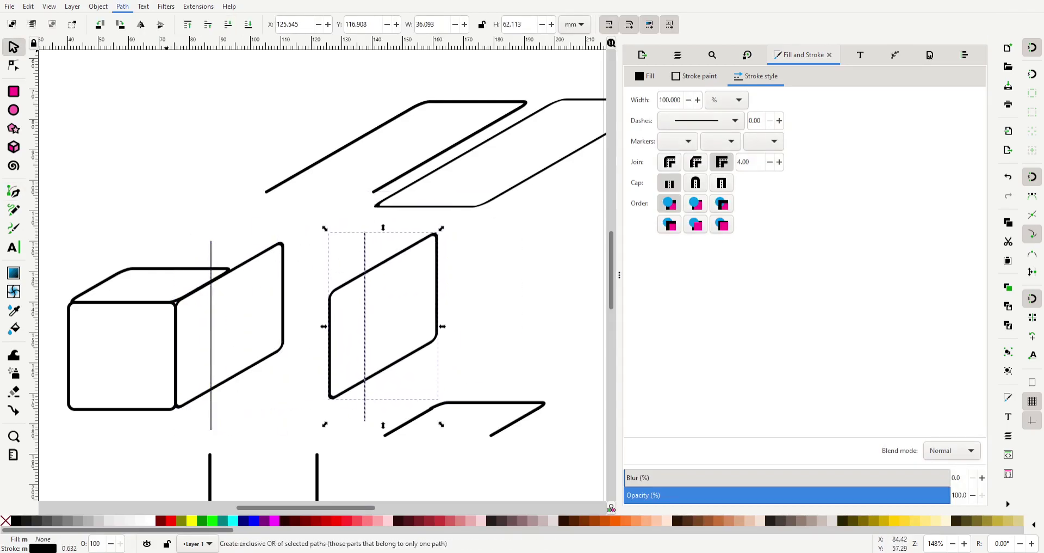
pyautogui.press('Escape')
pyautogui.moveTo(282, 305); pyautogui.dragTo(251, 110)
pyautogui.moveTo(335, 327)
pyautogui.mouseDown()
pyautogui.moveTo(249, 326)
pyautogui.moveTo(204, 288)
pyautogui.moveTo(258, 267)
pyautogui.mouseUp()
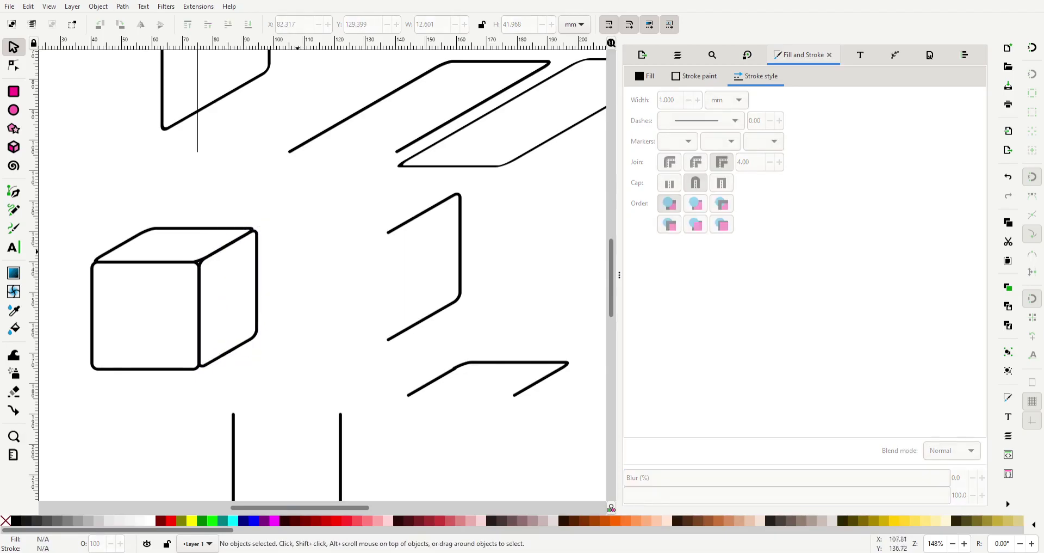
# Combine the five cube pieces into one path and reposition the finished cube.
pyautogui.hscroll(-5, 321, 272)
pyautogui.moveTo(203, 163); pyautogui.dragTo(403, 354)
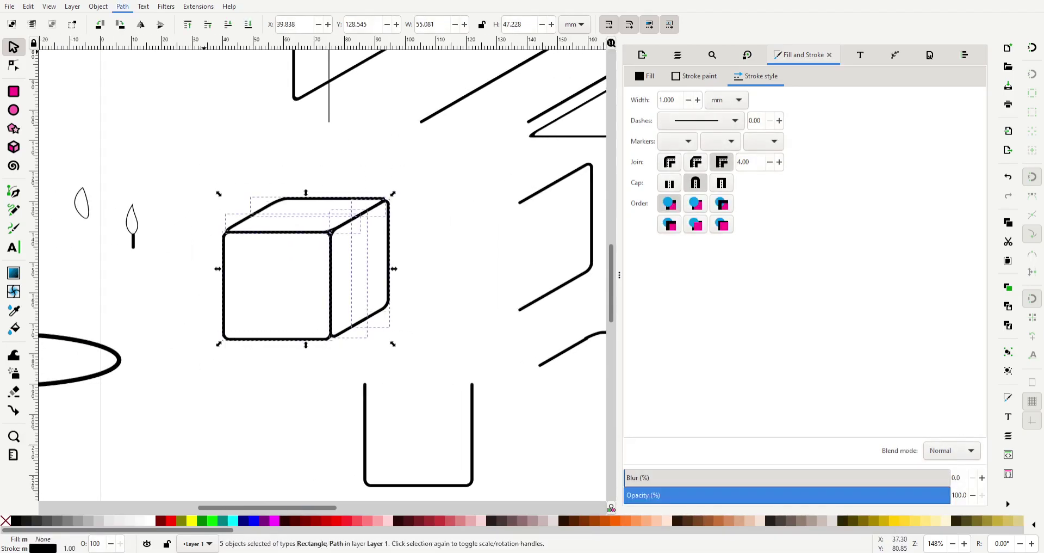
pyautogui.hotkey('ctrl', 'k')
pyautogui.moveTo(305, 283)
pyautogui.mouseDown()
pyautogui.moveTo(292, 285)
pyautogui.moveTo(496, 252)
pyautogui.mouseUp()
# Delete the leftover pieces and remaining oval from the top of the page.
pyautogui.scroll(-4, 266, 268)
pyautogui.moveTo(256, 164); pyautogui.dragTo(419, 231)
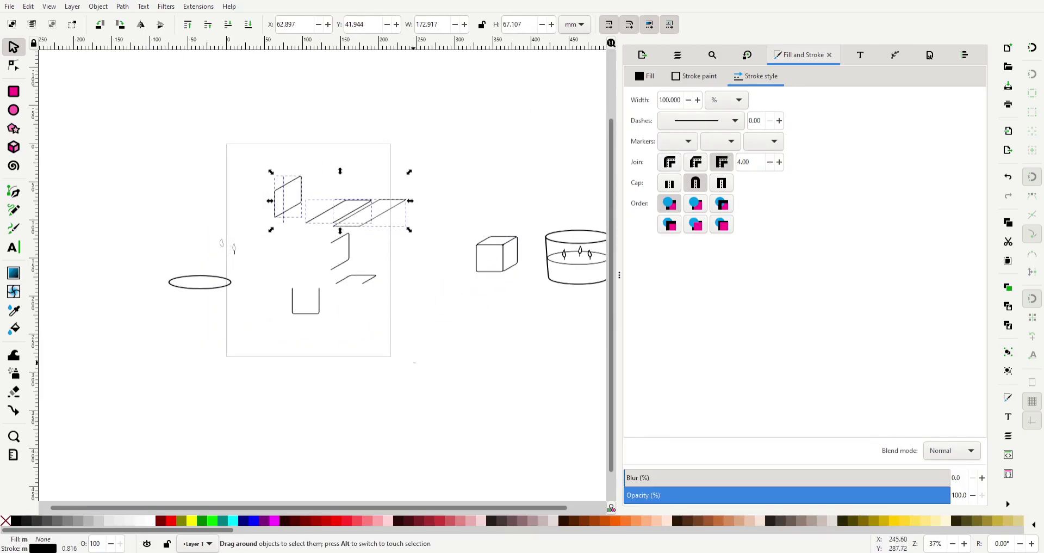
pyautogui.press('Delete')
pyautogui.press('Tab')
pyautogui.press('Delete')
# Draw a new oval near the page centre with the Ellipse tool.
pyautogui.press('5')
pyautogui.press('e')
pyautogui.moveTo(253, 231)
pyautogui.mouseDown()
pyautogui.moveTo(272, 267)
pyautogui.moveTo(340, 303)
pyautogui.mouseUp()
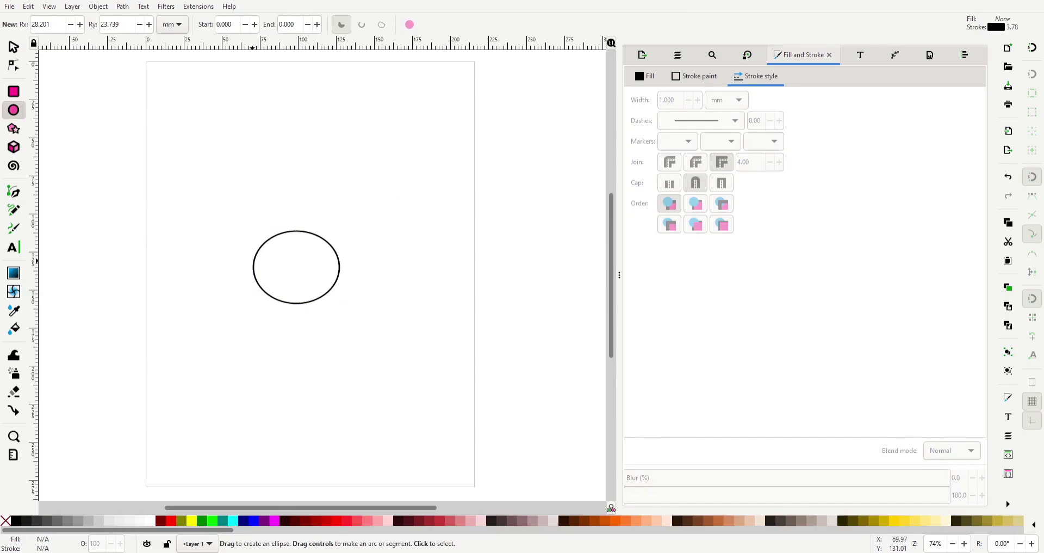
# Draw a vertical Pen line through the oval, then duplicate the oval and line to the right.
pyautogui.press('s')
pyautogui.press('b')
pyautogui.click(289, 211)
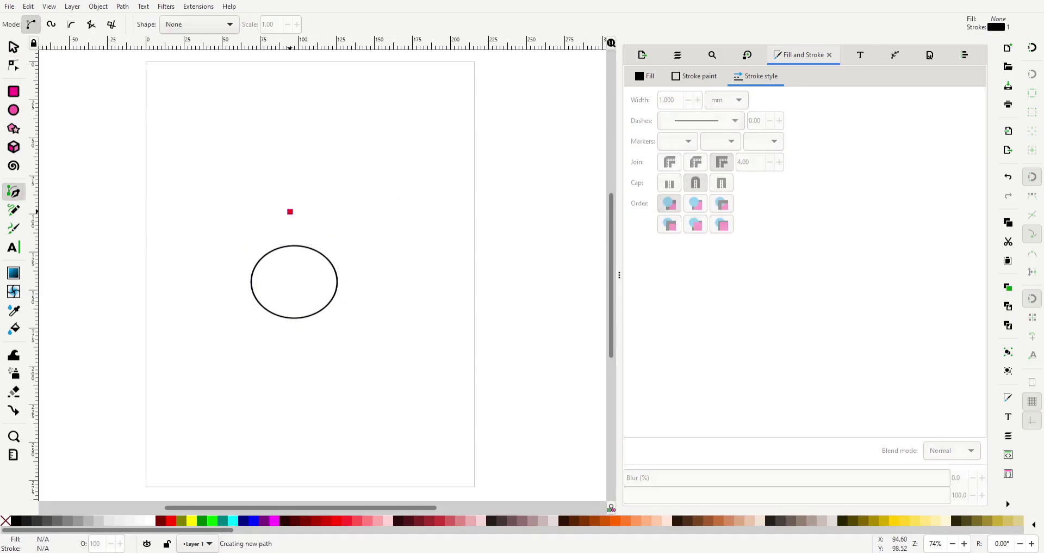
pyautogui.doubleClick(290, 373)
pyautogui.press('s')
pyautogui.hotkey('ctrl', 'd')
pyautogui.moveTo(295, 281)
pyautogui.mouseDown()
pyautogui.moveTo(545, 354)
pyautogui.moveTo(562, 395)
pyautogui.mouseUp()
# Move the original oval's right half down and rotate it into a cup shape.
pyautogui.click(289, 283)
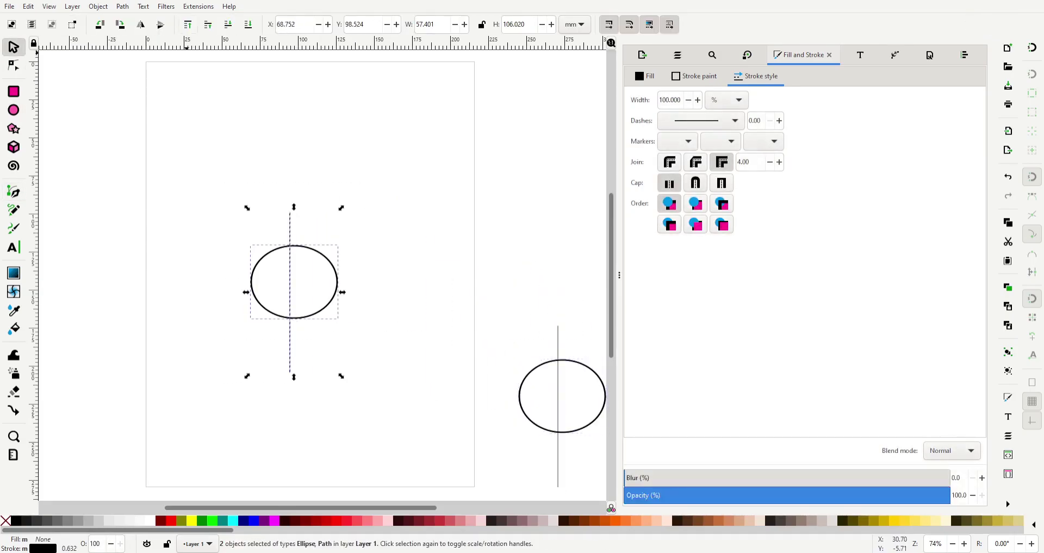
pyautogui.moveTo(338, 281); pyautogui.dragTo(394, 362)
pyautogui.click(394, 362)
pyautogui.moveTo(394, 399); pyautogui.dragTo(333, 386)
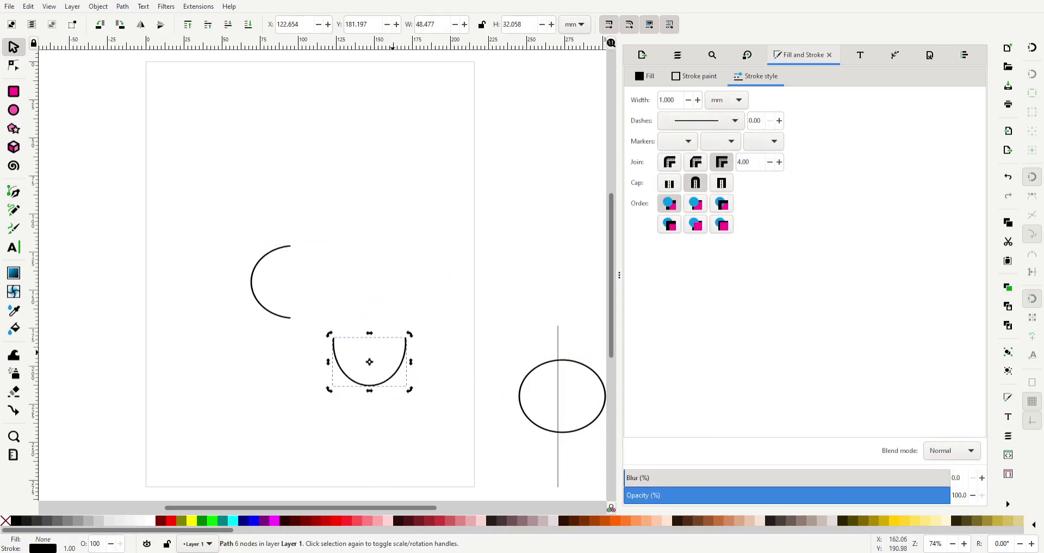
# Draw a Star-tool triangle with rounded corners for the egg top.
pyautogui.press('*')
pyautogui.click(286, 131)
pyautogui.scroll(5, 173, 24)
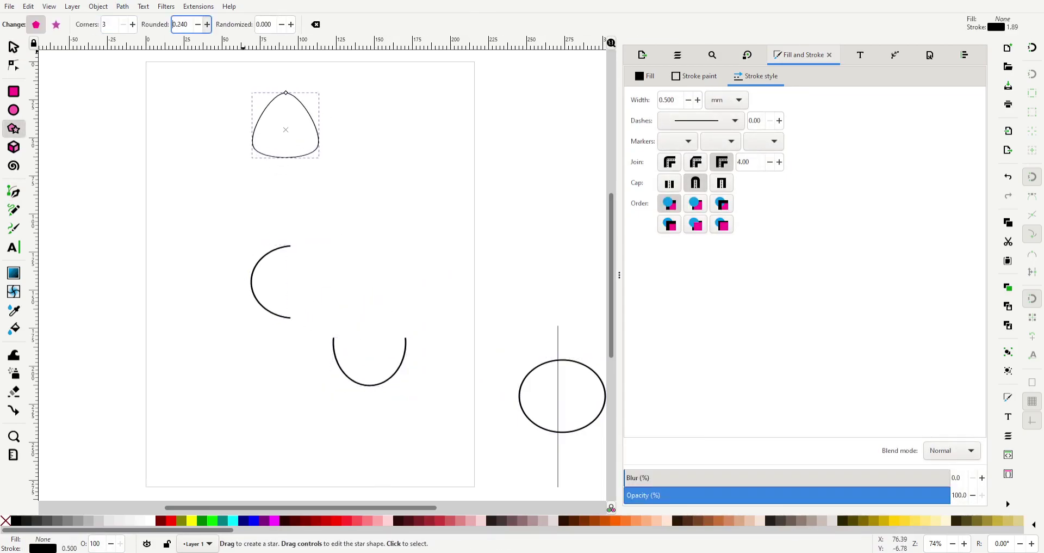
pyautogui.press('s')
pyautogui.press('*')
# Cut the rounded triangle along a horizontal Pen line to make the top cap.
pyautogui.press('Escape')
pyautogui.press('b')
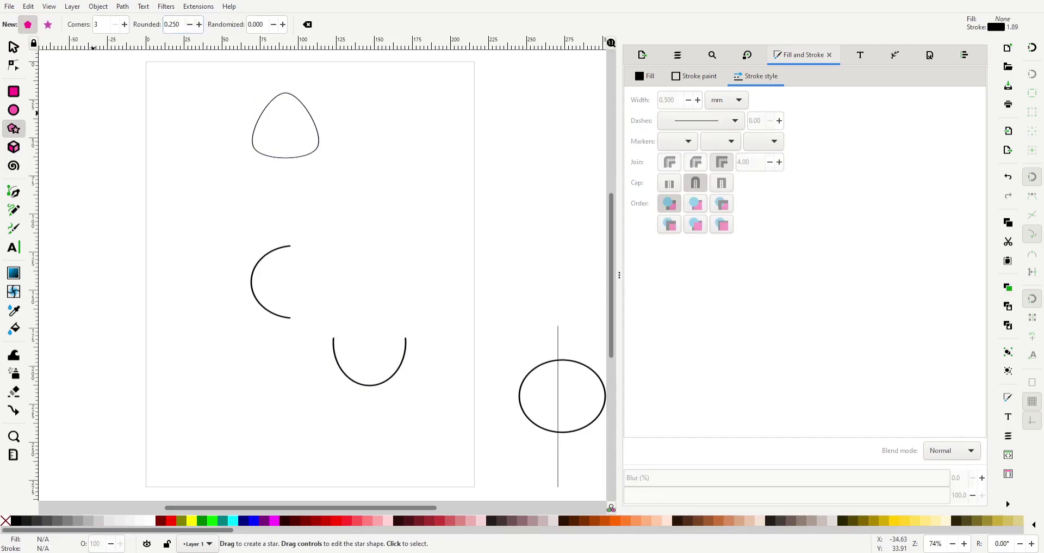
pyautogui.doubleClick(384, 129)
pyautogui.press('s')
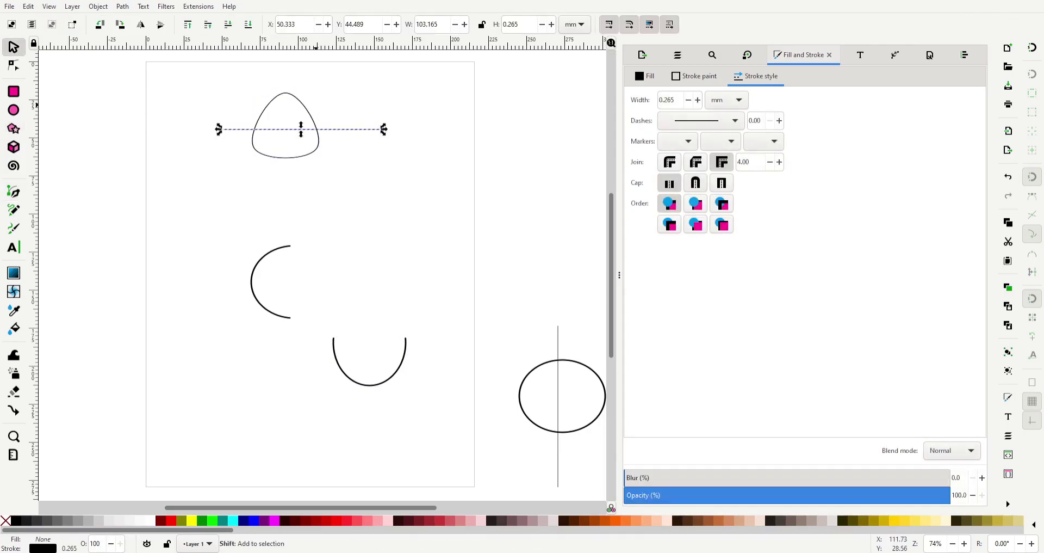
pyautogui.keyDown('shift'); pyautogui.click(319, 139); pyautogui.keyUp('shift')
pyautogui.hotkey('ctrl', '/')
# Fit the top cap onto the cup, stretching it taller and widening it to match.
pyautogui.moveTo(277, 98)
pyautogui.mouseDown()
pyautogui.moveTo(361, 316)
pyautogui.moveTo(372, 290)
pyautogui.mouseUp()
pyautogui.click(370, 295)
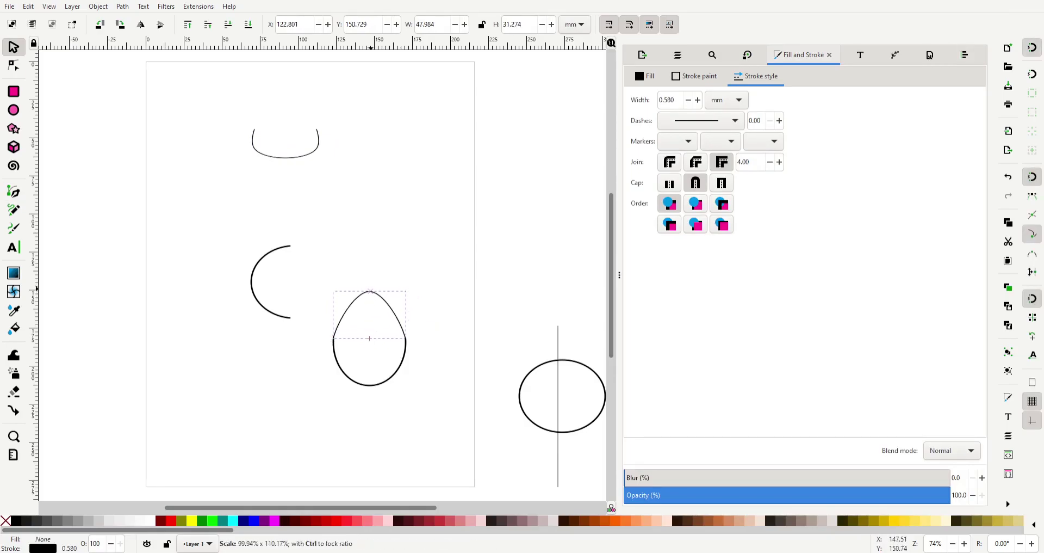
pyautogui.moveTo(370, 390); pyautogui.dragTo(175, 385)
pyautogui.click(251, 281)
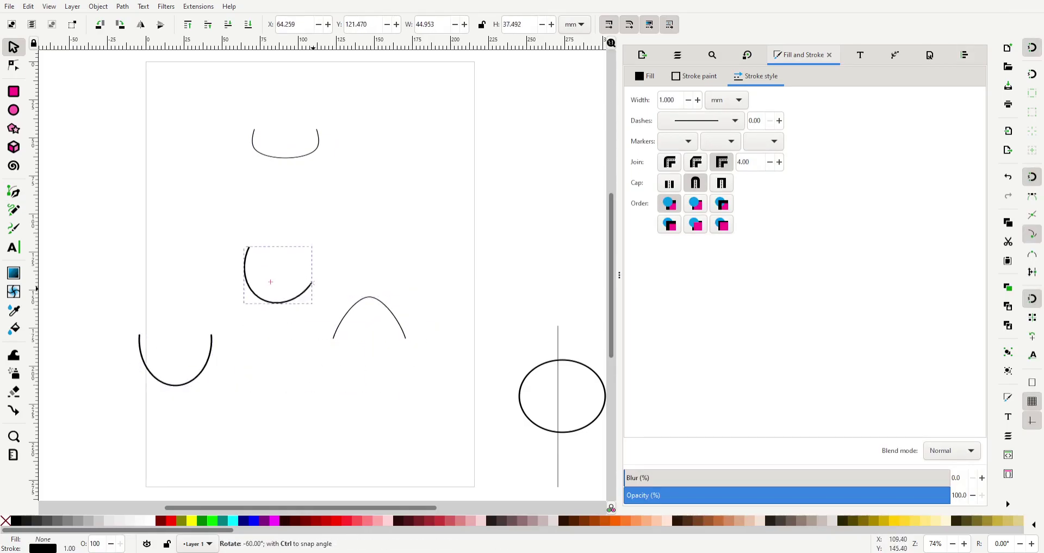
pyautogui.moveTo(251, 281); pyautogui.dragTo(158, 244)
pyautogui.hotkey('ctrl', '[')
pyautogui.hotkey('ctrl', 'z')
pyautogui.hotkey('ctrl', 'z')
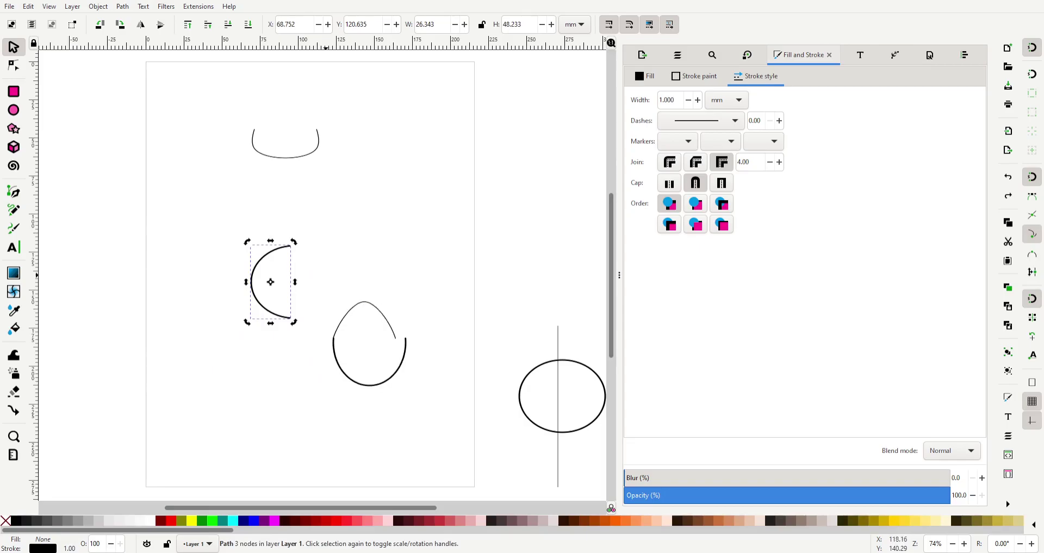
pyautogui.click(285, 132)
pyautogui.moveTo(285, 132); pyautogui.dragTo(366, 329)
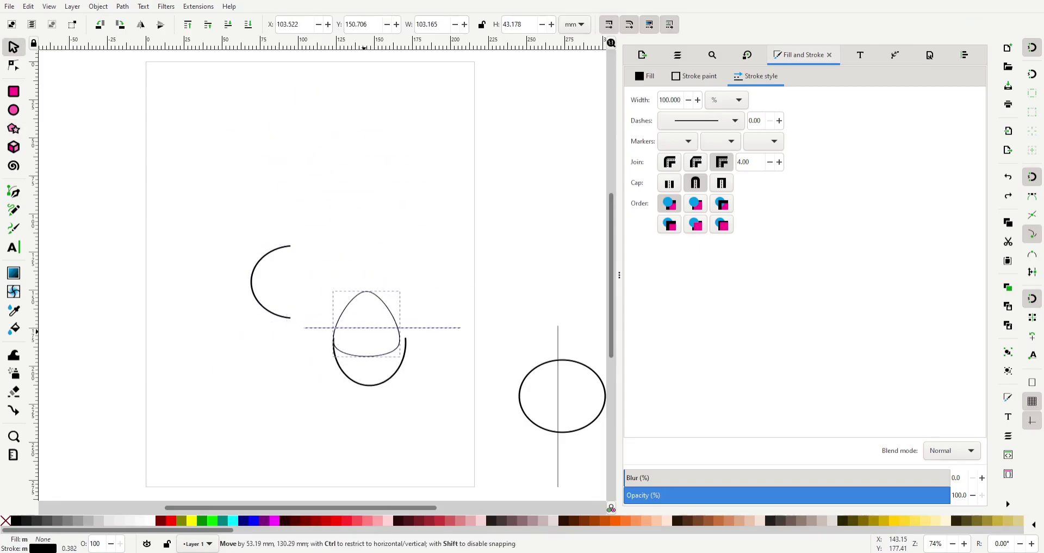
pyautogui.moveTo(465, 285); pyautogui.dragTo(477, 284)
# Align the cap to the bottom half's top, then remove the guide line, spare arc and pink fill.
pyautogui.click(471, 520)
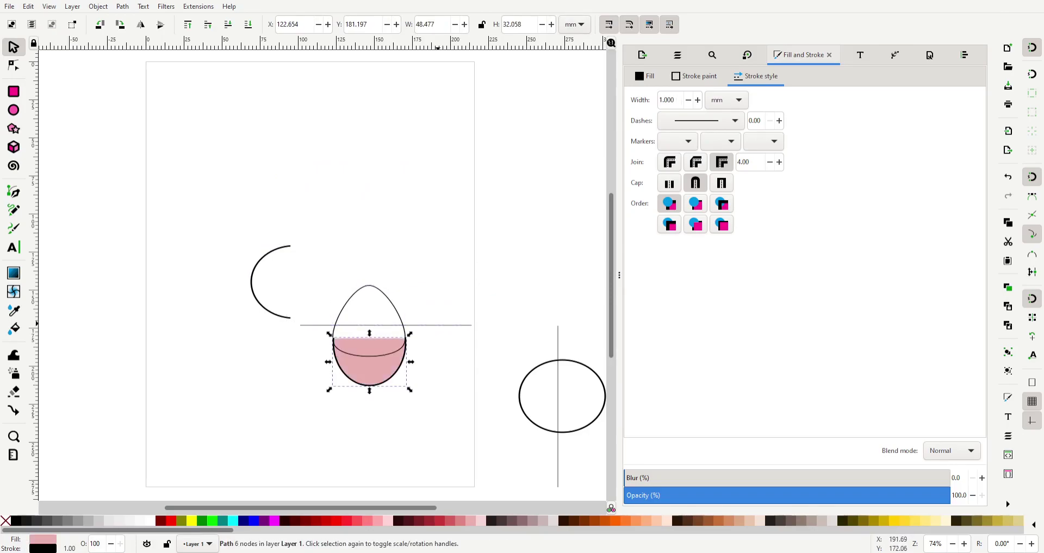
pyautogui.keyDown('shift'); pyautogui.click(446, 325); pyautogui.keyUp('shift')
pyautogui.hotkey('ctrl', 'shift', 'a')
pyautogui.click(879, 121)
pyautogui.press('Escape')
pyautogui.click(446, 338)
pyautogui.keyDown('shift'); pyautogui.click(369, 370); pyautogui.keyUp('shift')
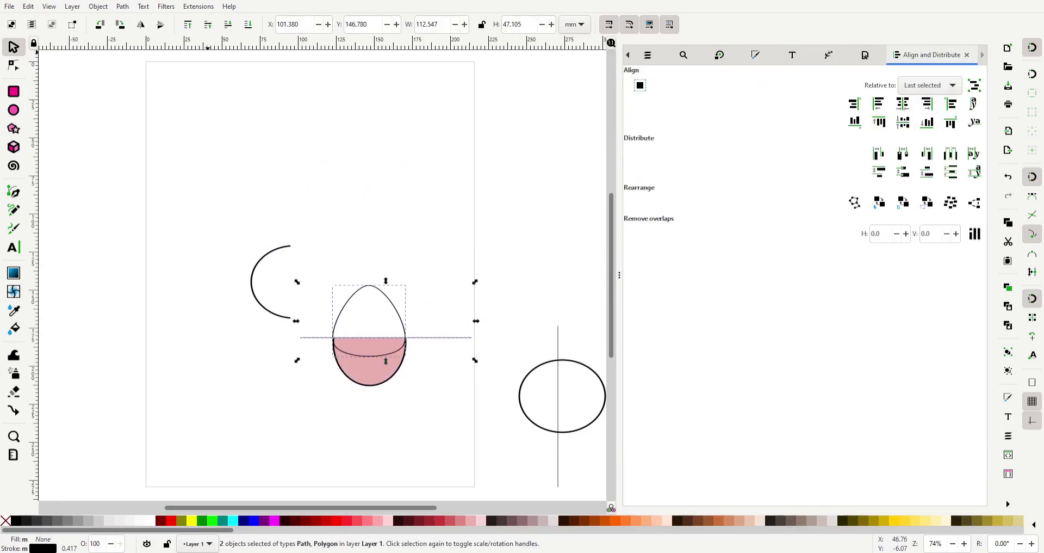
pyautogui.hotkey('ctrl', '/')
pyautogui.moveTo(370, 356); pyautogui.dragTo(181, 376)
pyautogui.press('Delete')
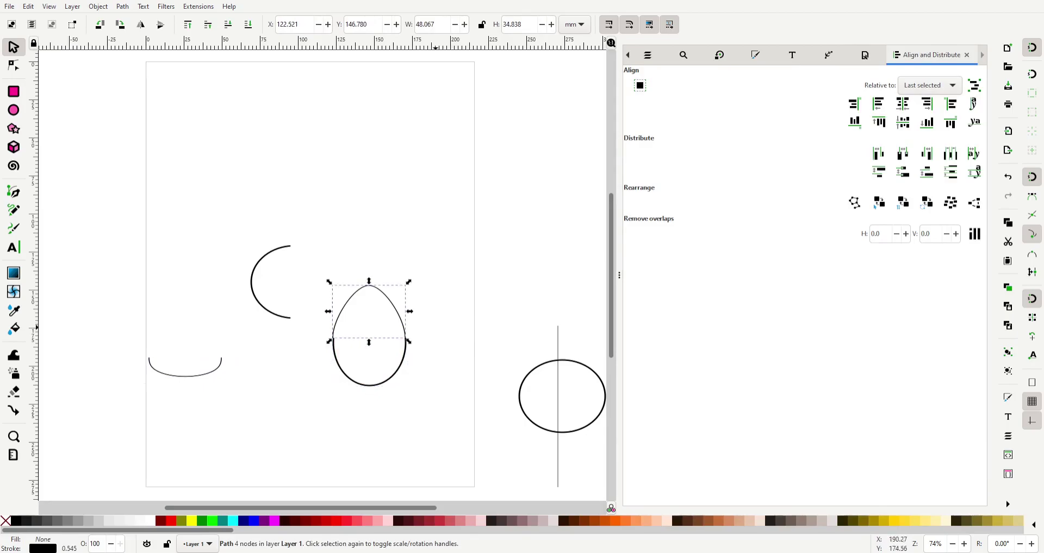
# Select both egg pieces, shrink the egg slightly and move it up.
pyautogui.hotkey('ctrl', 'shift', 'f')
pyautogui.press('Escape')
pyautogui.click(333, 337)
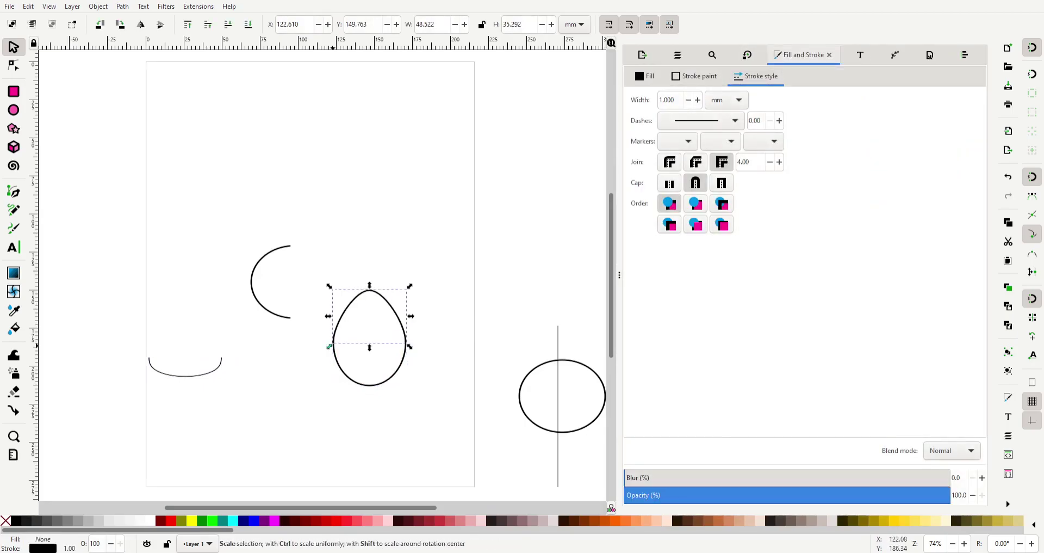
pyautogui.moveTo(319, 324); pyautogui.dragTo(349, 348)
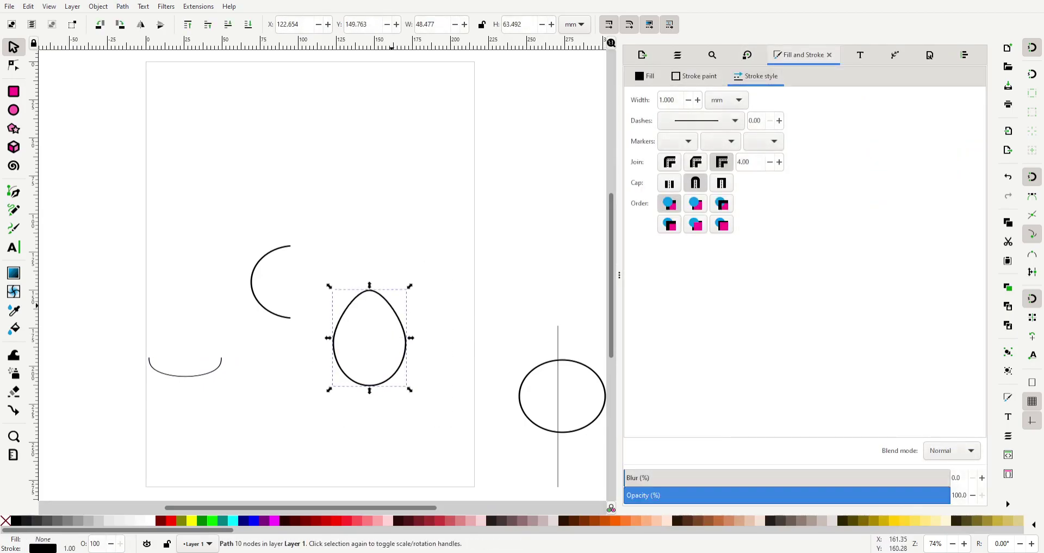
pyautogui.moveTo(252, 281); pyautogui.dragTo(110, 321)
pyautogui.click(333, 338)
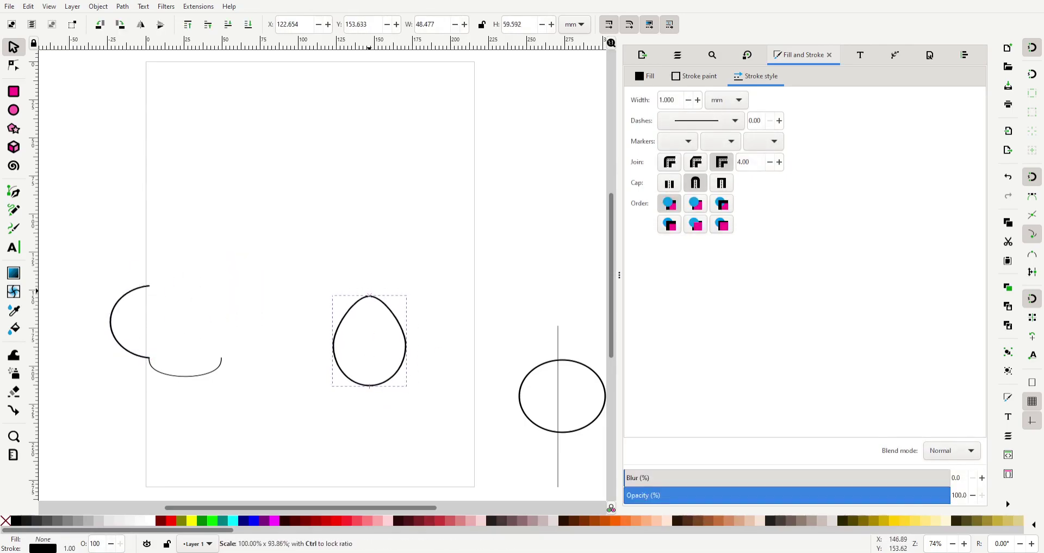
pyautogui.moveTo(334, 337); pyautogui.dragTo(331, 188)
# Frame the egg with a rectangle, then duplicate both and move the copy down-left.
pyautogui.press('r')
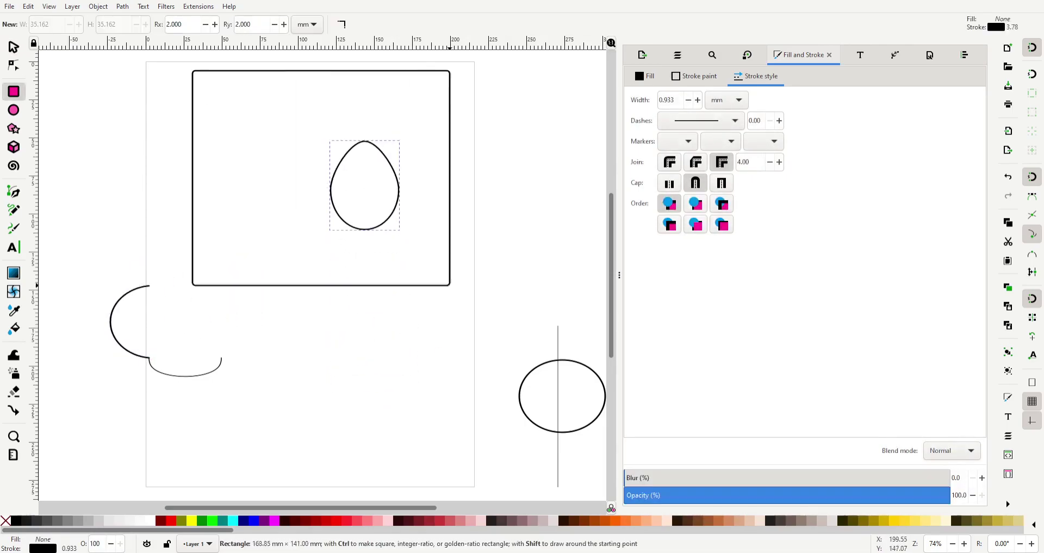
pyautogui.moveTo(193, 70); pyautogui.dragTo(490, 312)
pyautogui.press('s')
pyautogui.hotkey('ctrl', 'd')
pyautogui.moveTo(337, 70); pyautogui.dragTo(306, 283)
pyautogui.scroll(-6, 321, 272)
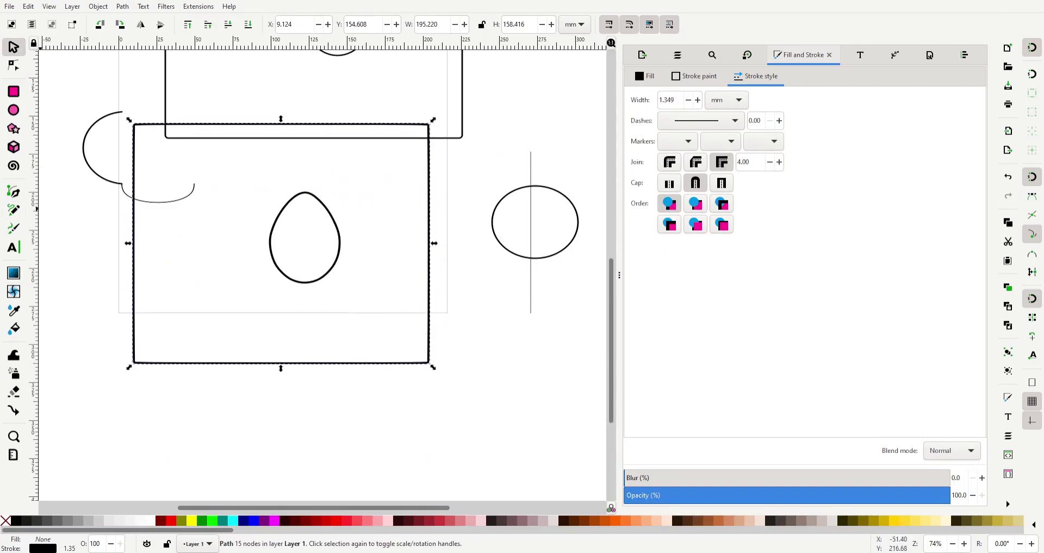
# Fill the inside of the egg with the paint bucket.
pyautogui.hotkey('shift', 'F7')
pyautogui.press('Escape')
pyautogui.press('s')
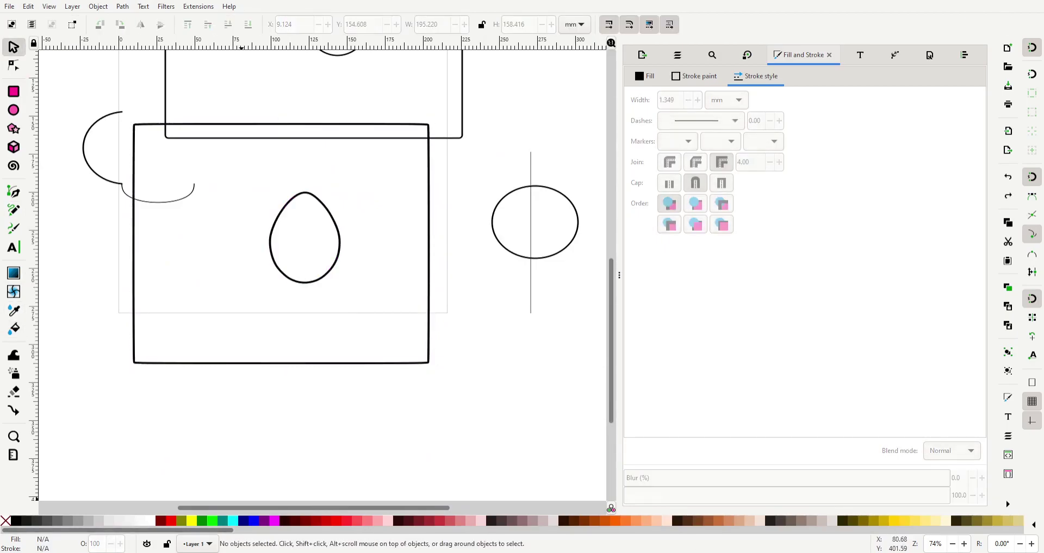
pyautogui.click(304, 238)
pyautogui.press('s')
pyautogui.moveTo(305, 237); pyautogui.dragTo(489, 421)
pyautogui.press('Escape')
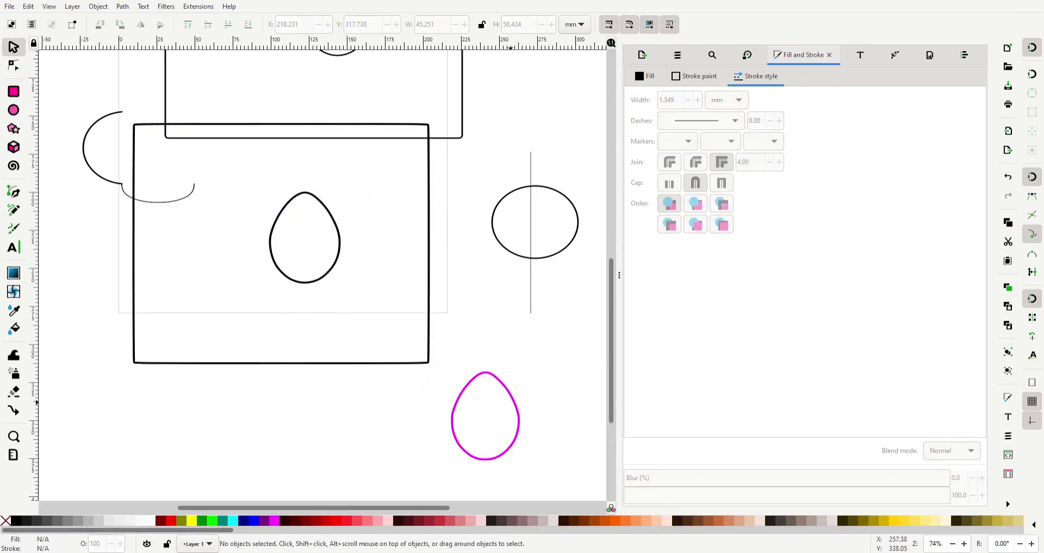
pyautogui.scroll(6, 321, 272)
# Resize the egg top so it meets the bottom, narrowing it from both sides.
pyautogui.press('Tab')
pyautogui.moveTo(282, 277); pyautogui.dragTo(153, 250)
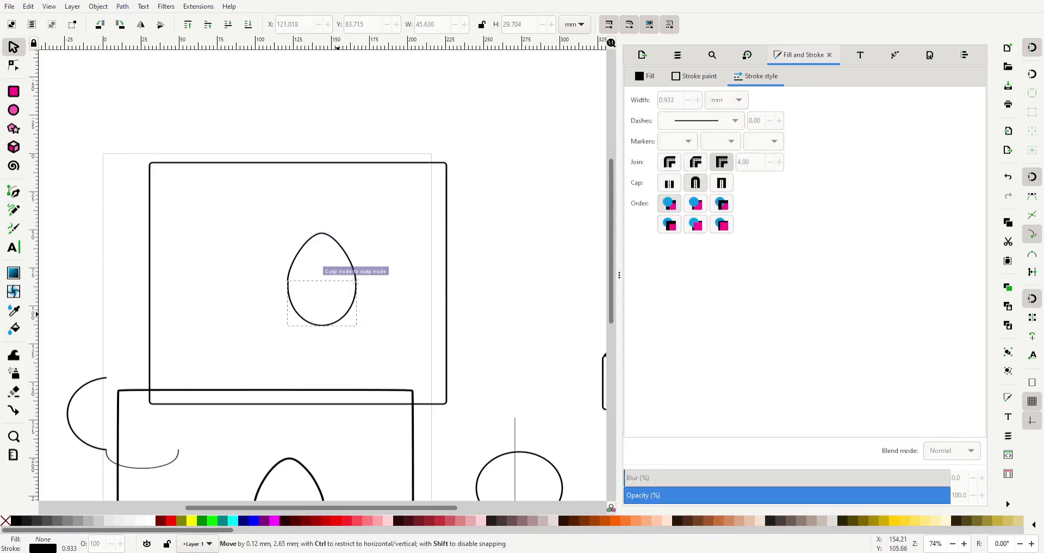
pyautogui.scroll(4, 333, 292)
pyautogui.press('Escape')
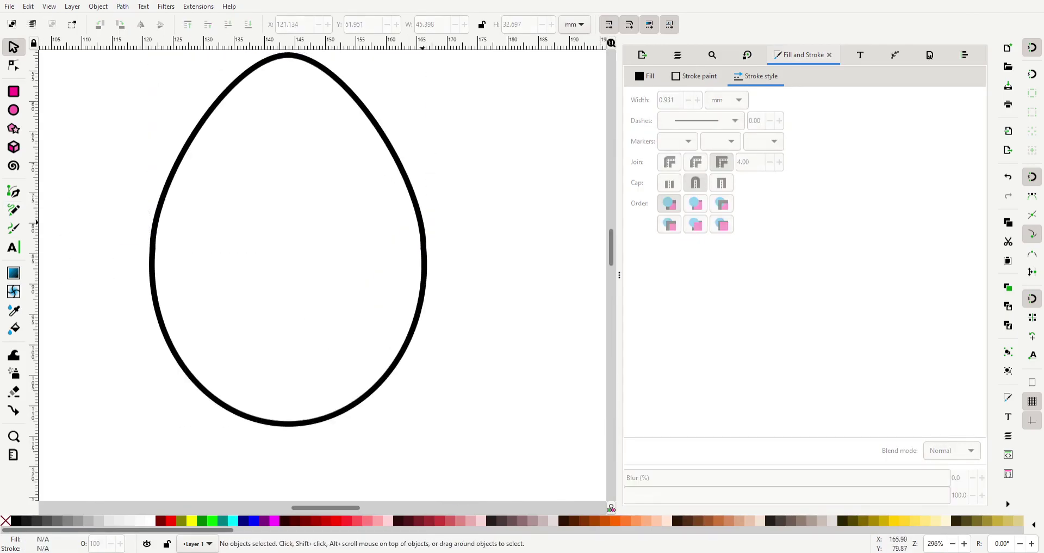
pyautogui.moveTo(375, 112); pyautogui.dragTo(362, 133)
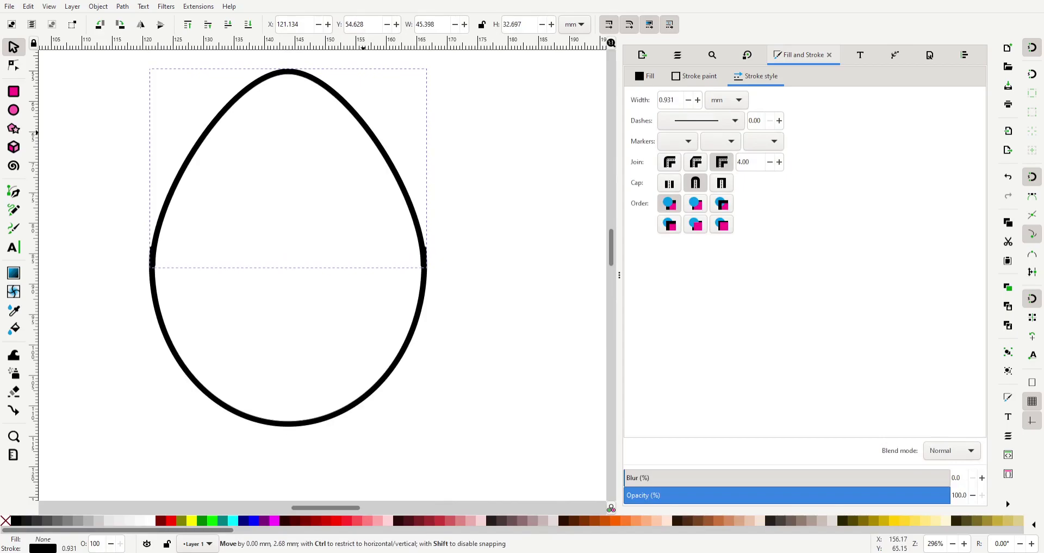
pyautogui.moveTo(432, 336); pyautogui.dragTo(426, 336)
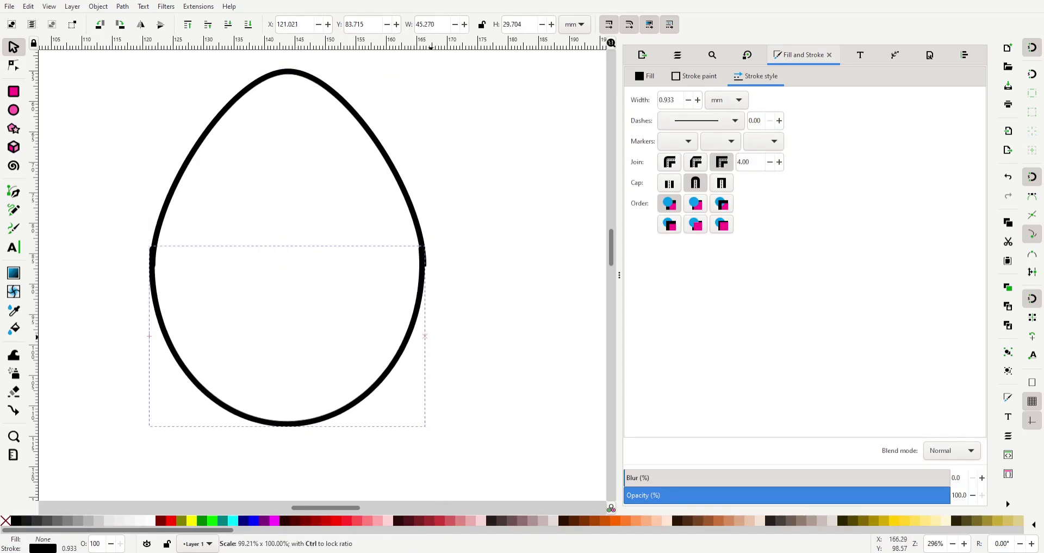
pyautogui.moveTo(146, 336); pyautogui.dragTo(151, 336)
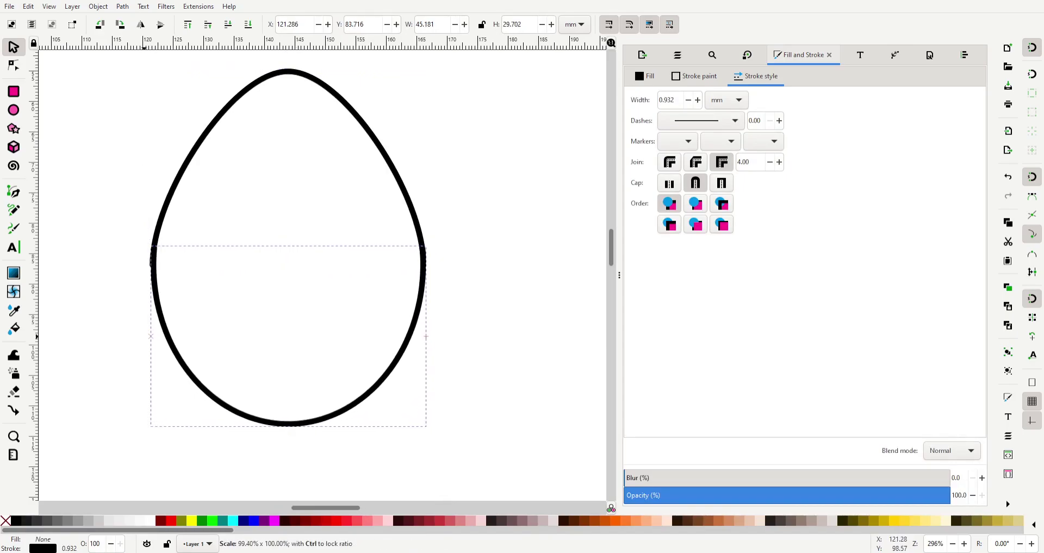
# Reshape the curve of the egg top with the node editor.
pyautogui.click(13, 65)
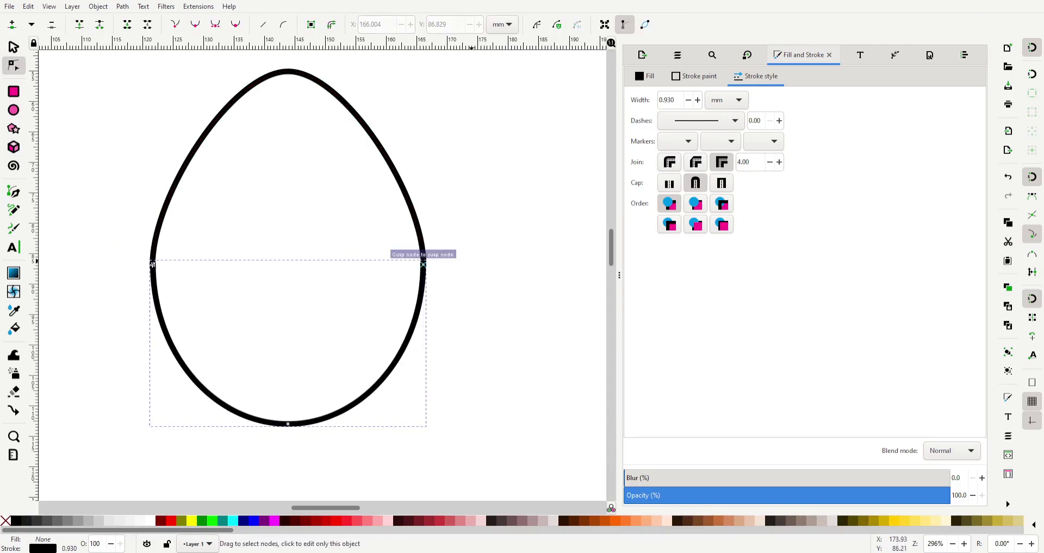
pyautogui.press('Escape')
pyautogui.click(152, 245)
pyautogui.moveTo(119, 240); pyautogui.dragTo(186, 269)
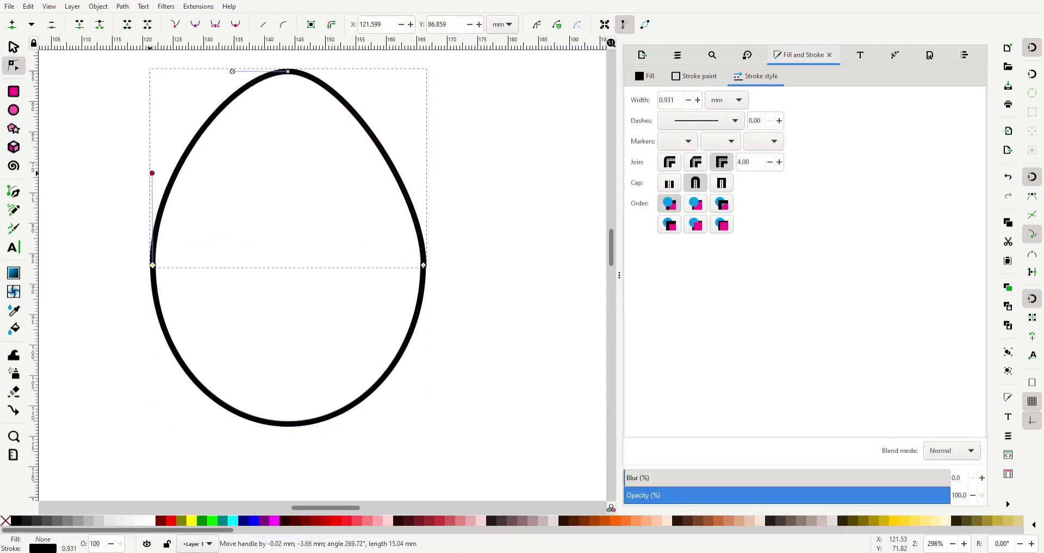
pyautogui.click(424, 265)
pyautogui.press('Escape')
pyautogui.press('s')
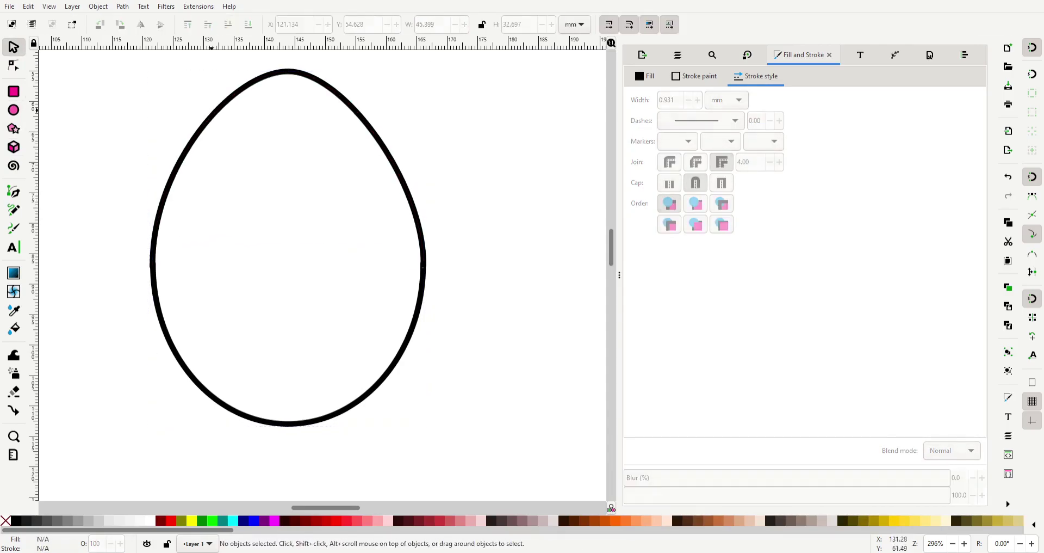
# Delete the leftover oval and line helpers and scroll to an empty page area.
pyautogui.hotkey('ctrl', 'a')
pyautogui.press('Escape')
pyautogui.press('5')
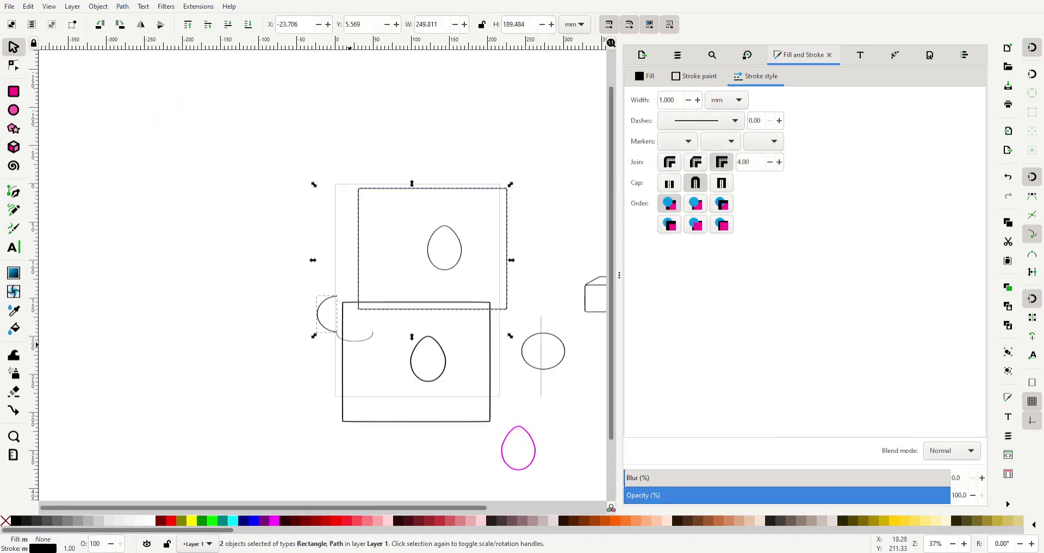
pyautogui.press('Delete')
pyautogui.press('Tab')
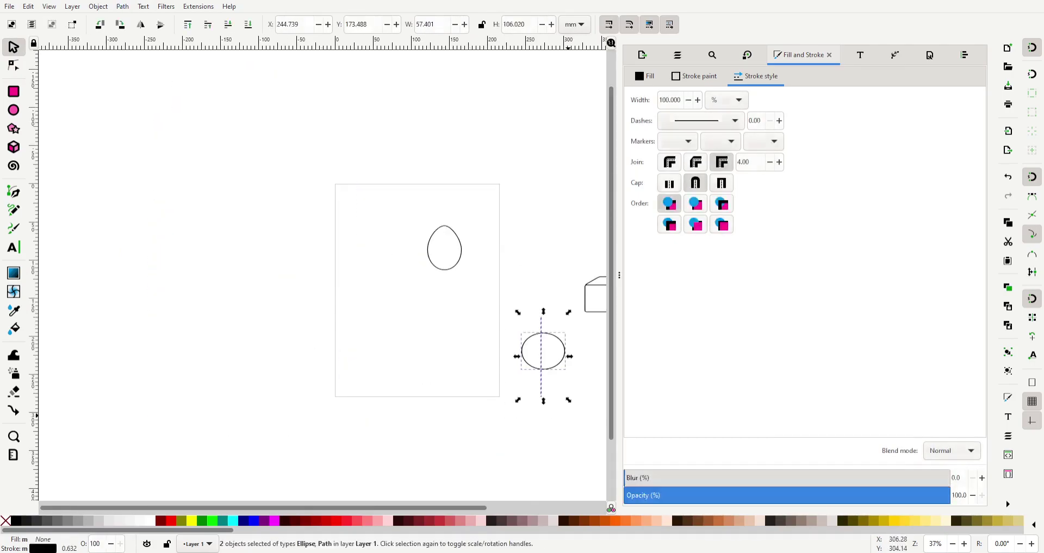
pyautogui.hscroll(8, 321, 272)
pyautogui.hscroll(2, 321, 272)
pyautogui.hscroll(4, 321, 272)
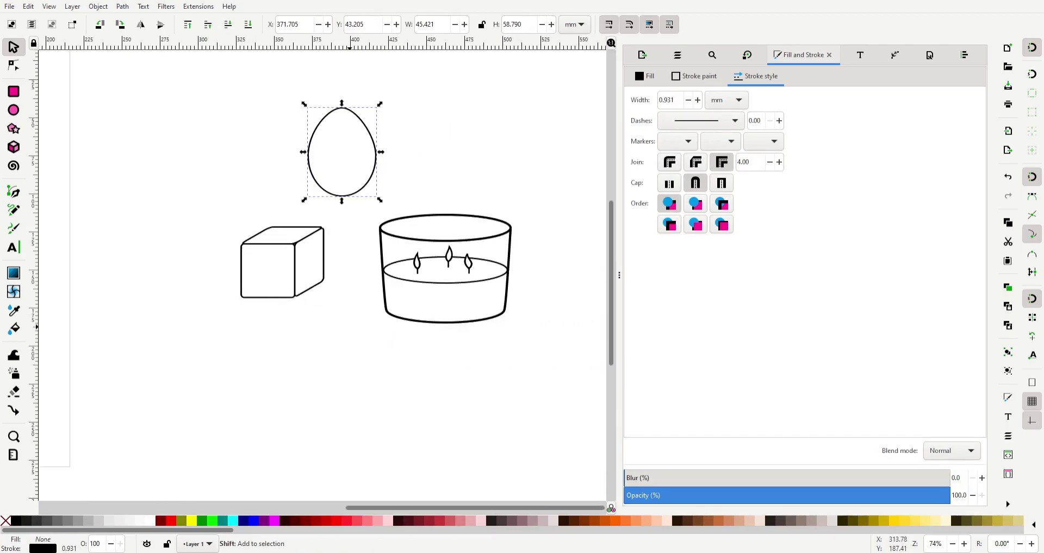
pyautogui.press('Escape')
# Draw a rounded Star-tool triangle for the cap, stretched to about twice its width.
pyautogui.press('5')
pyautogui.moveTo(260, 223)
pyautogui.mouseDown()
pyautogui.moveTo(438, 319)
pyautogui.moveTo(455, 294)
pyautogui.mouseUp()
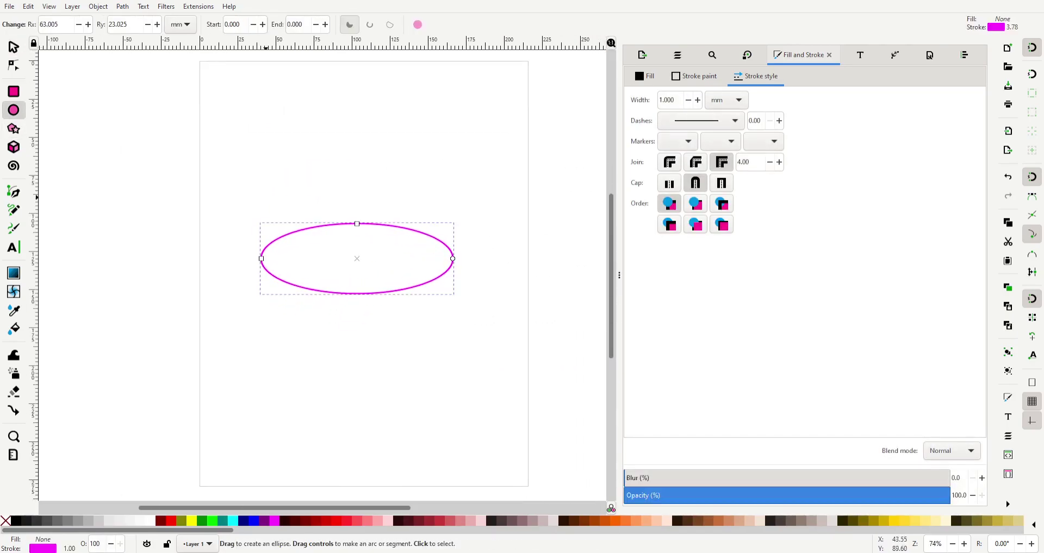
pyautogui.press('Delete')
pyautogui.press('*')
pyautogui.moveTo(343, 217); pyautogui.dragTo(343, 152)
pyautogui.press('s')
pyautogui.moveTo(402, 203); pyautogui.dragTo(517, 204)
pyautogui.press('Escape')
pyautogui.moveTo(403, 154); pyautogui.dragTo(351, 198)
# Trim the triangle with a large rectangle to leave a domed mushroom cap.
pyautogui.press('*')
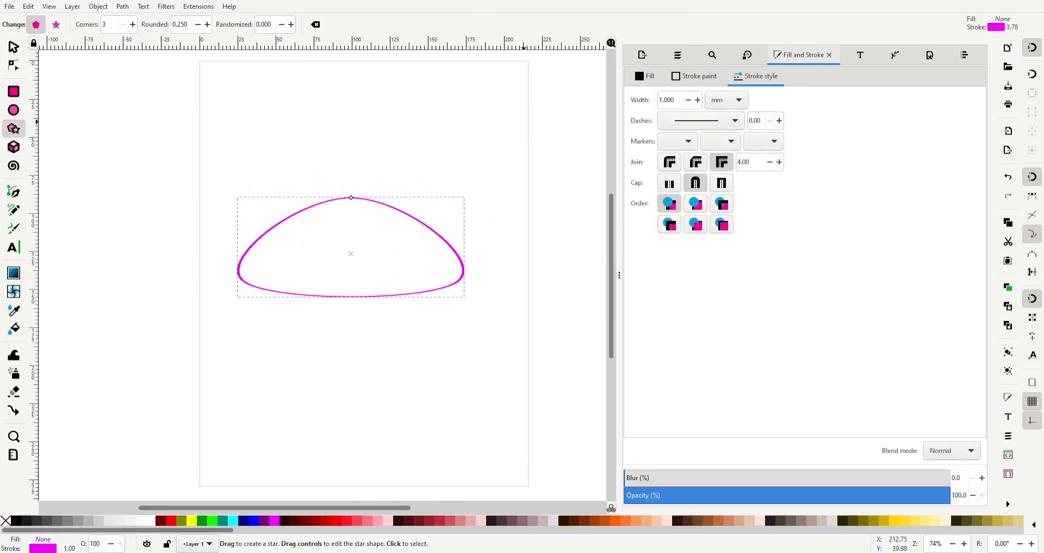
pyautogui.press('r')
pyautogui.moveTo(127, 125); pyautogui.dragTo(580, 399)
pyautogui.press('s')
pyautogui.press('Escape')
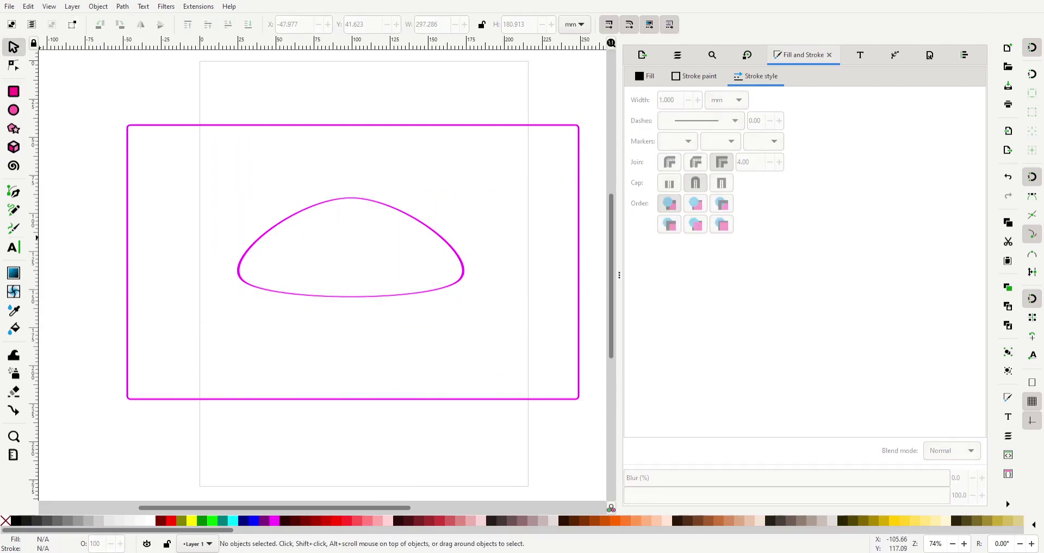
pyautogui.hotkey('ctrl', 'a')
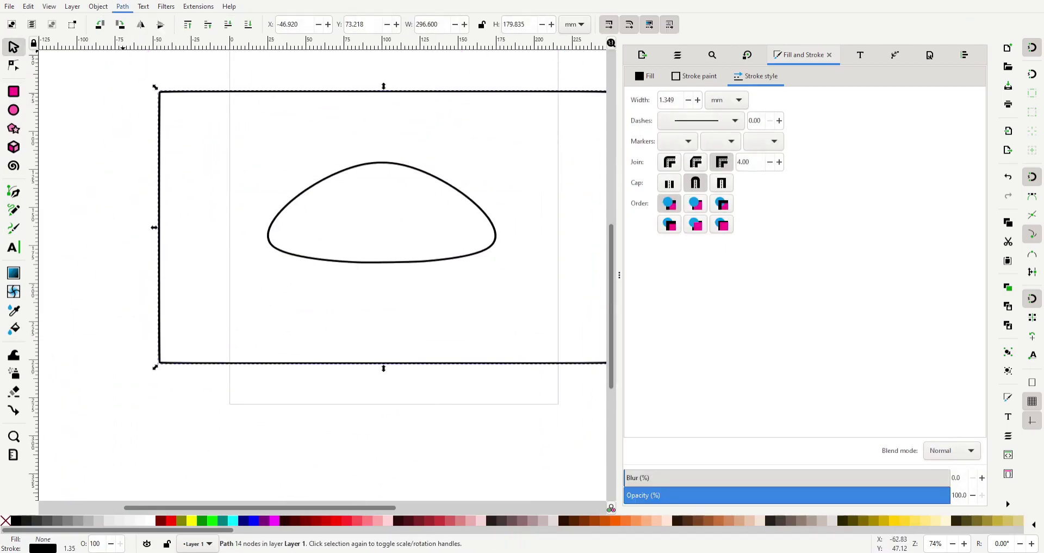
pyautogui.hotkey('ctrl', 'z')
pyautogui.hotkey('ctrl', 'z')
pyautogui.hotkey('ctrl', 'z')
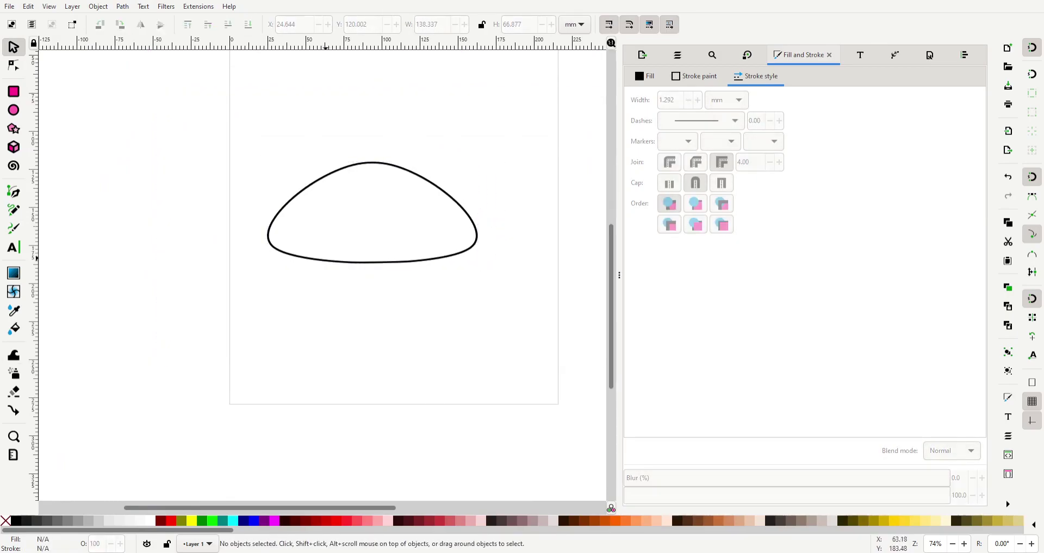
# Draw a vertical centre line through the cap and centre it.
pyautogui.click(14, 192)
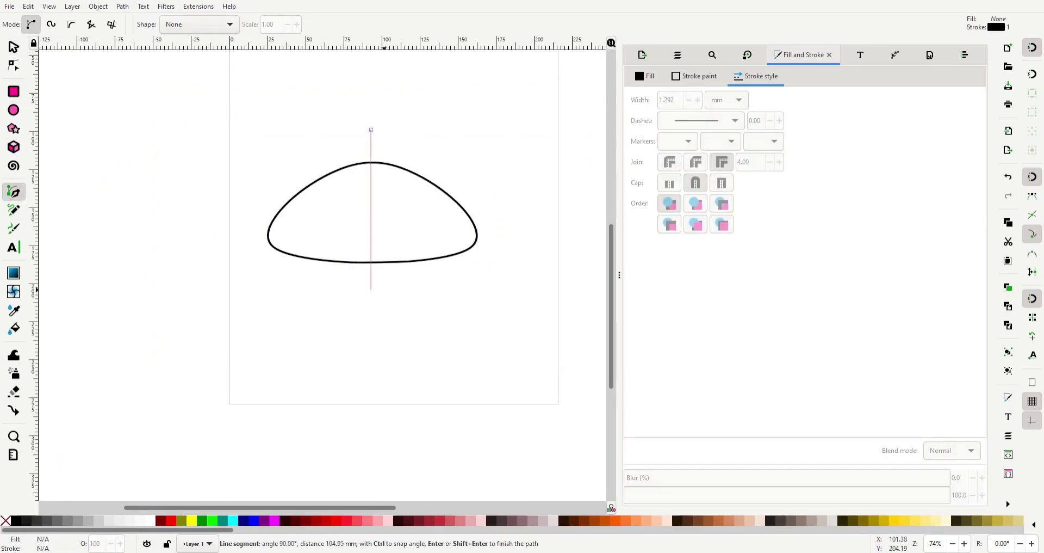
pyautogui.doubleClick(372, 418)
pyautogui.click(14, 47)
pyautogui.hotkey('ctrl', 'shift', 'a')
pyautogui.press('Escape')
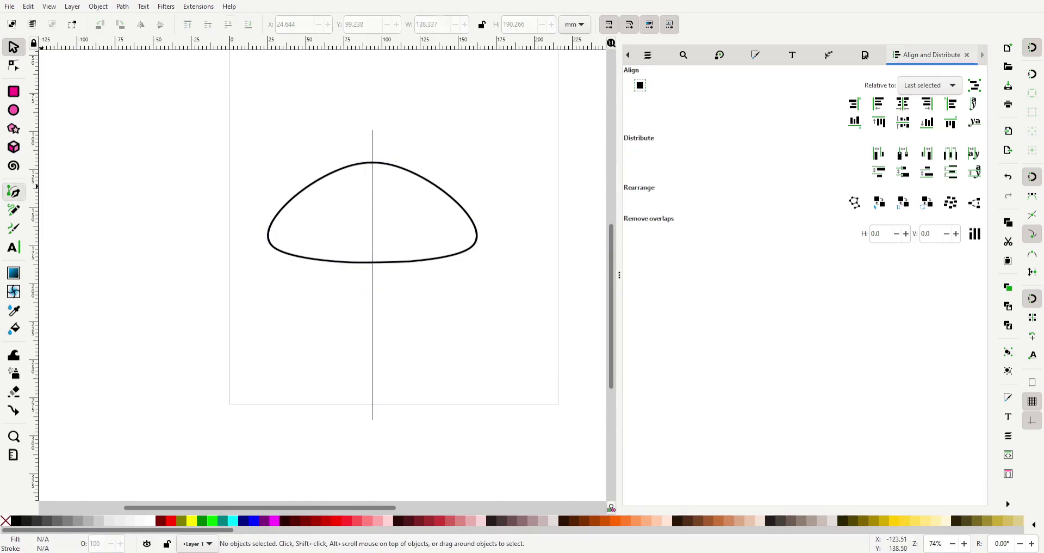
# Draw a gently curved stem edge and snap it against the cap's bottom.
pyautogui.press('b')
pyautogui.click(411, 261)
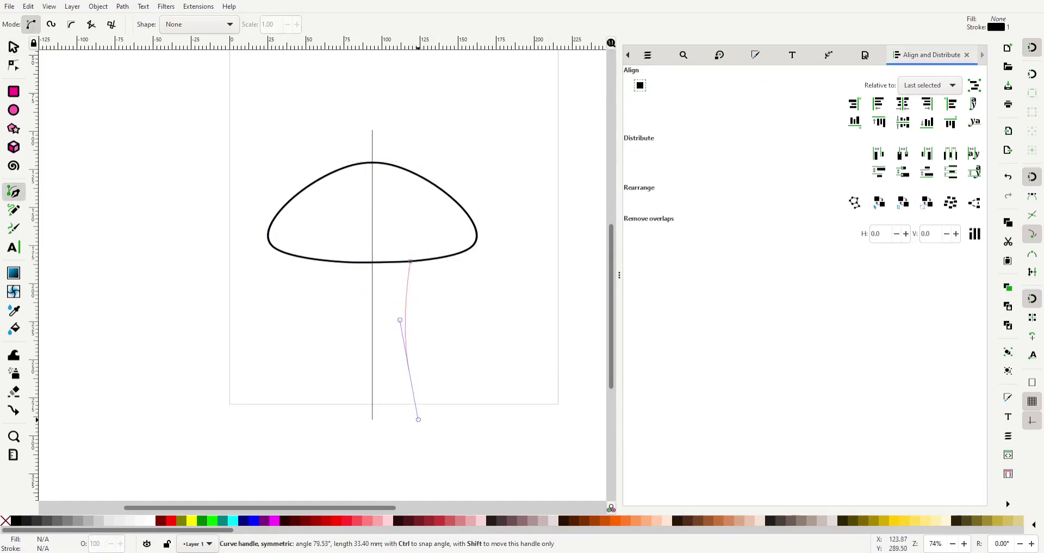
pyautogui.press('Return')
pyautogui.hotkey('ctrl', 'shift', 'f')
pyautogui.press('s')
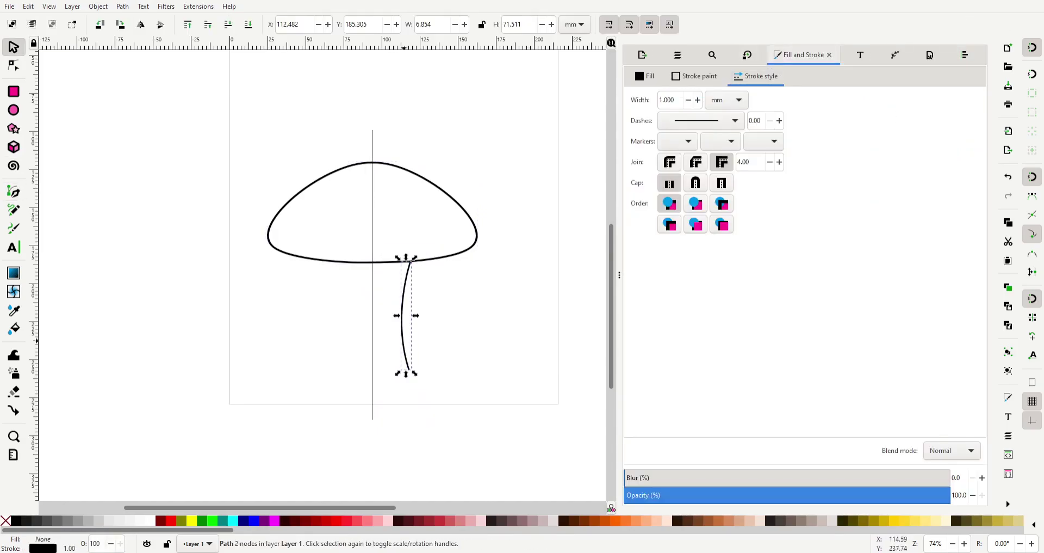
pyautogui.moveTo(410, 320)
pyautogui.mouseDown()
pyautogui.moveTo(418, 261)
pyautogui.moveTo(350, 263)
pyautogui.moveTo(351, 292)
pyautogui.mouseUp()
# Make a mirrored copy of the stem edge and delete the centre line.
pyautogui.hotkey('ctrl', 'd')
pyautogui.click(372, 244)
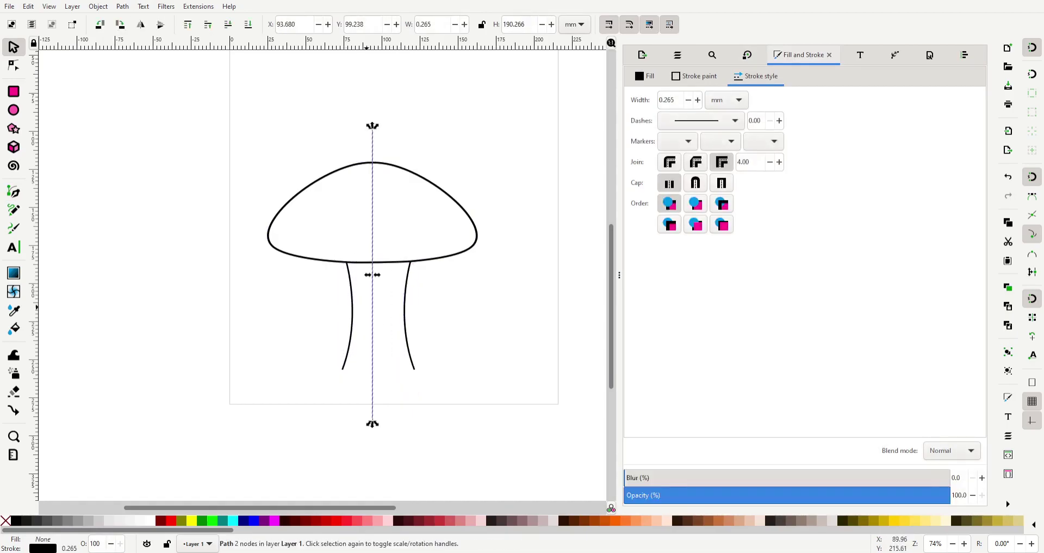
pyautogui.press('Delete')
pyautogui.press('*')
# Add small rounded Star-tool spots to the mushroom cap.
pyautogui.moveTo(387, 195); pyautogui.dragTo(389, 200)
pyautogui.moveTo(315, 216); pyautogui.dragTo(320, 224)
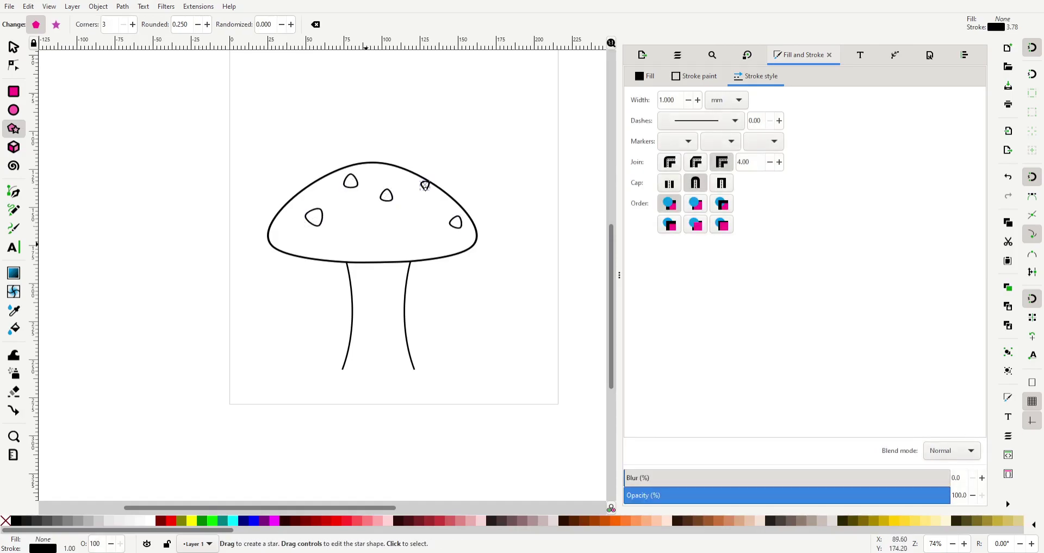
pyautogui.press('Escape')
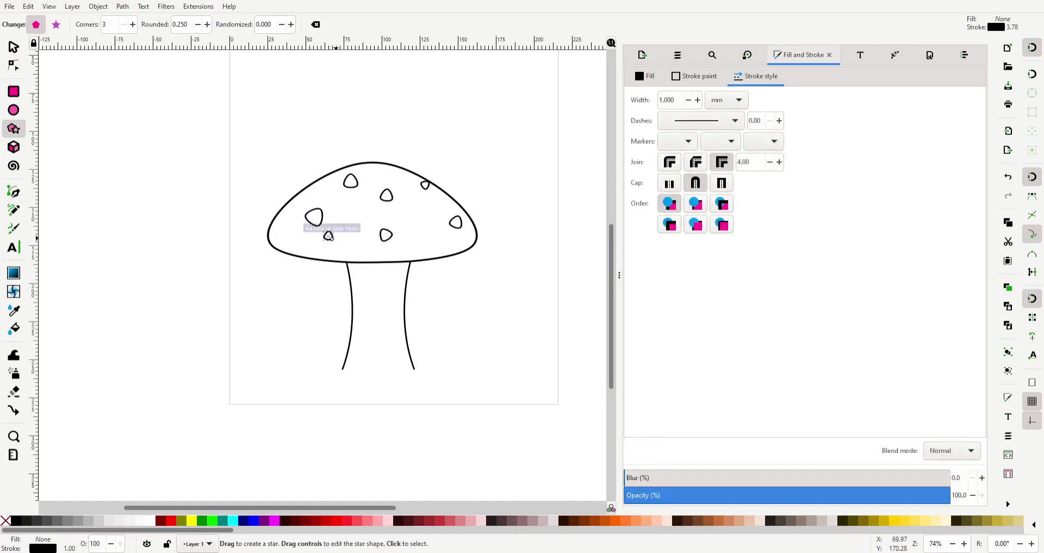
pyautogui.press('s')
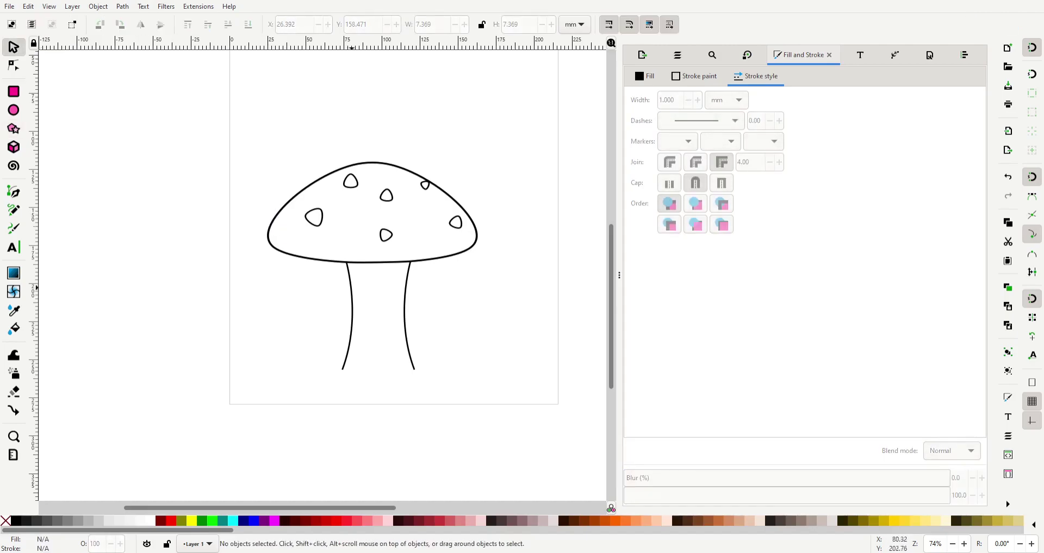
# Try a zigzag line across the stem top, then discard it.
pyautogui.click(14, 209)
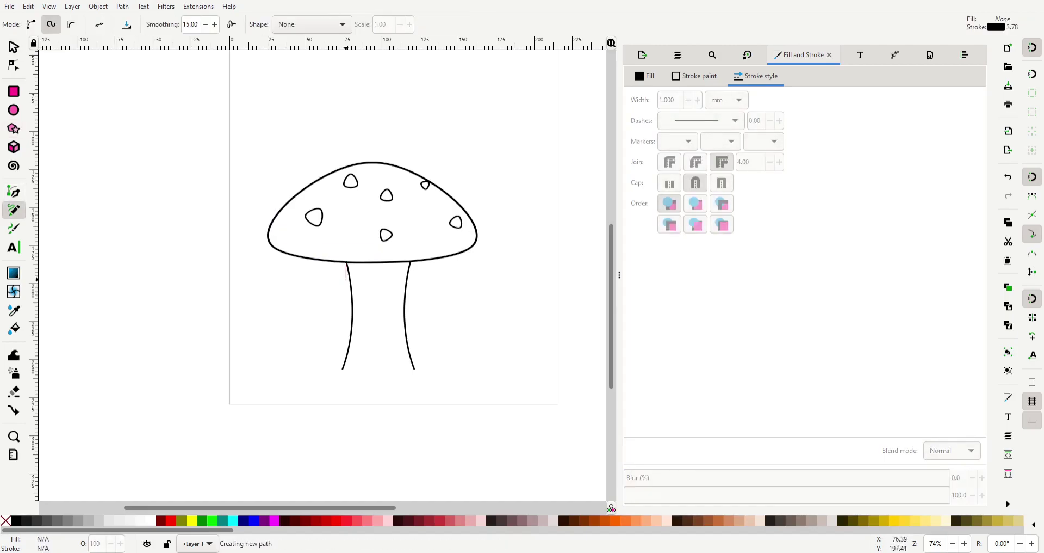
pyautogui.press('b')
pyautogui.moveTo(346, 262); pyautogui.dragTo(349, 288)
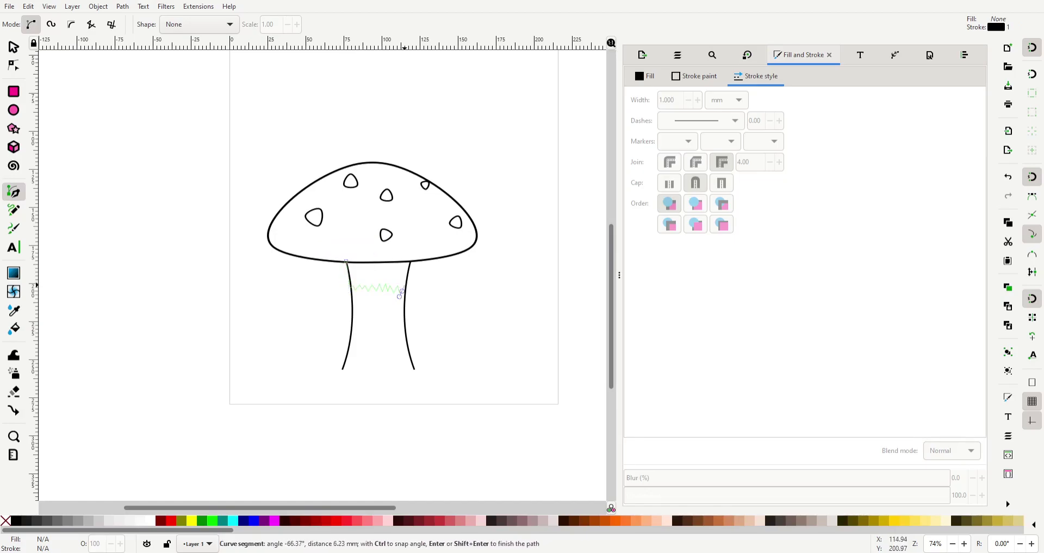
pyautogui.click(409, 262)
pyautogui.press('Return')
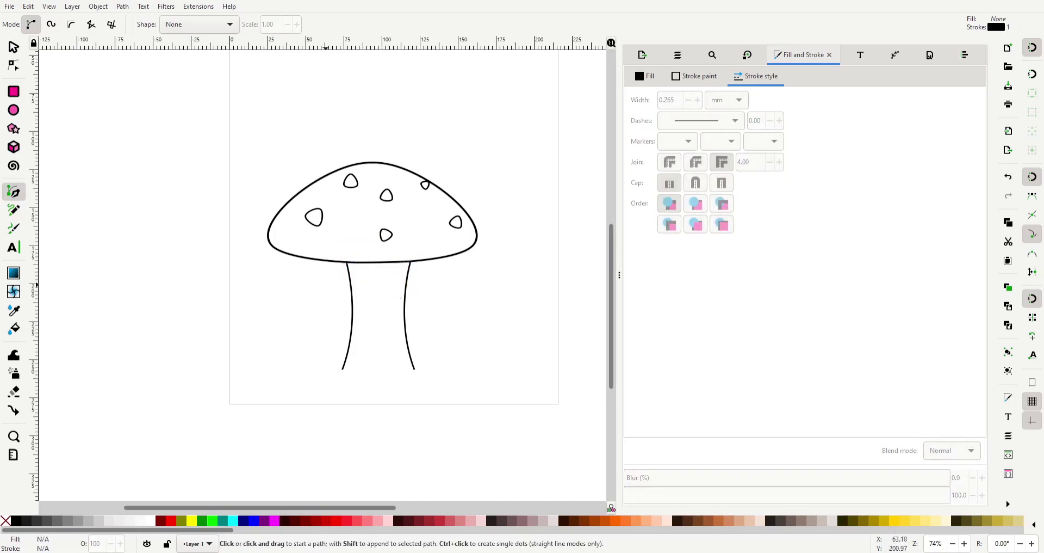
# Draw a Pen curve joining the left and right stem bottoms.
pyautogui.click(342, 369)
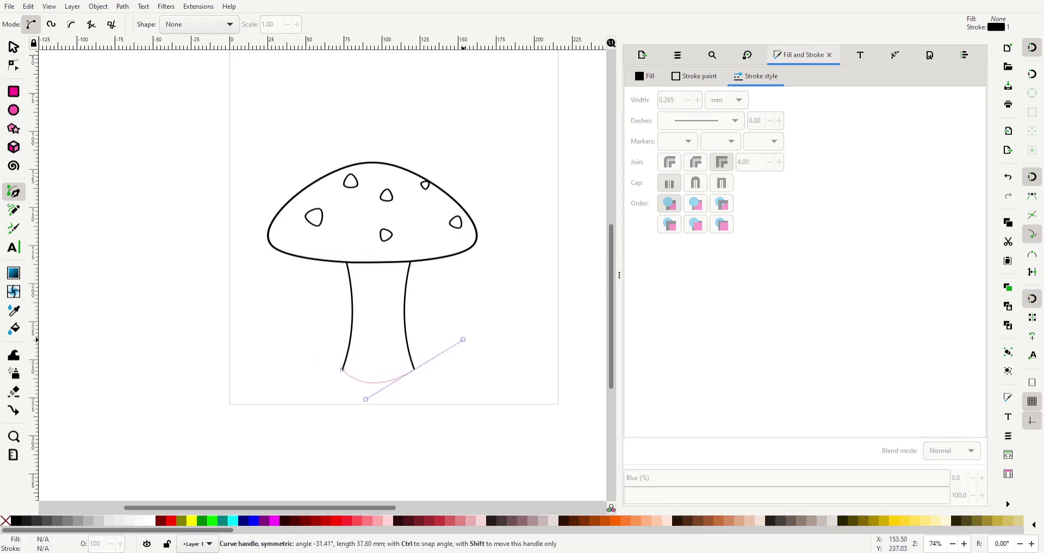
pyautogui.moveTo(463, 339); pyautogui.dragTo(447, 347)
pyautogui.press('Return')
pyautogui.press('s')
pyautogui.press('Escape')
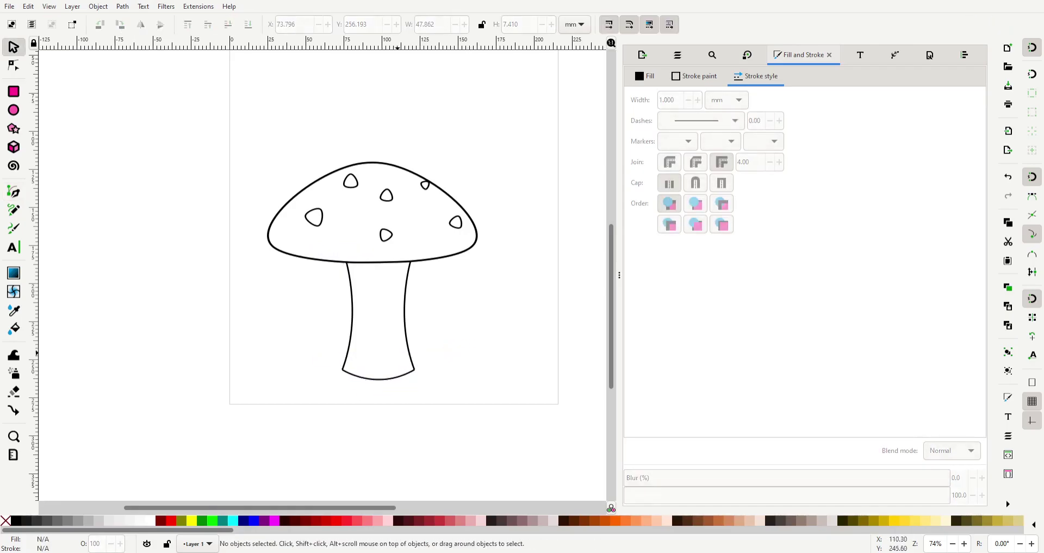
# Draw a many-pointed star beside the page with spoke ratio 0.92.
pyautogui.press('*')
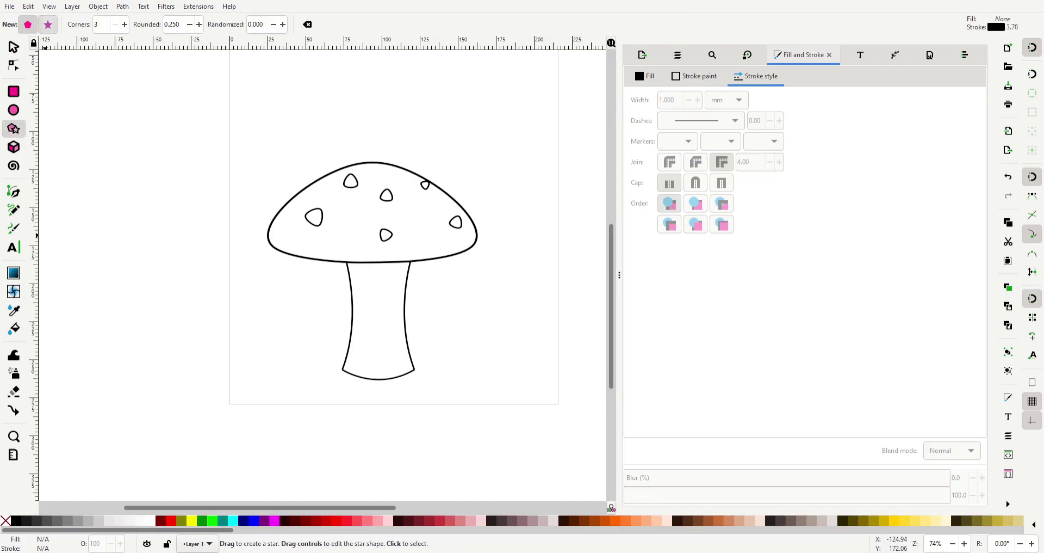
pyautogui.moveTo(100, 123); pyautogui.dragTo(133, 142)
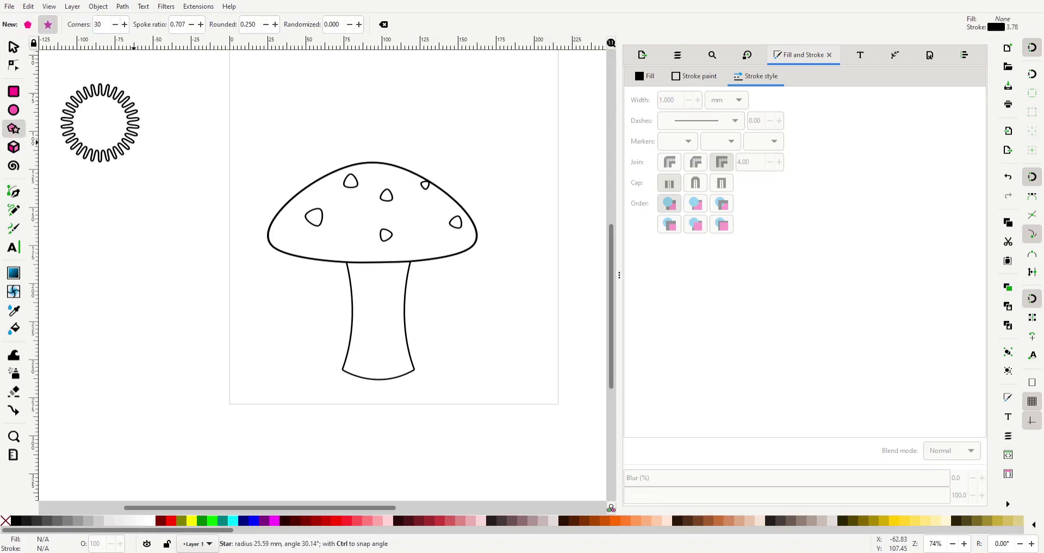
pyautogui.write('0.92')
pyautogui.press('Return')
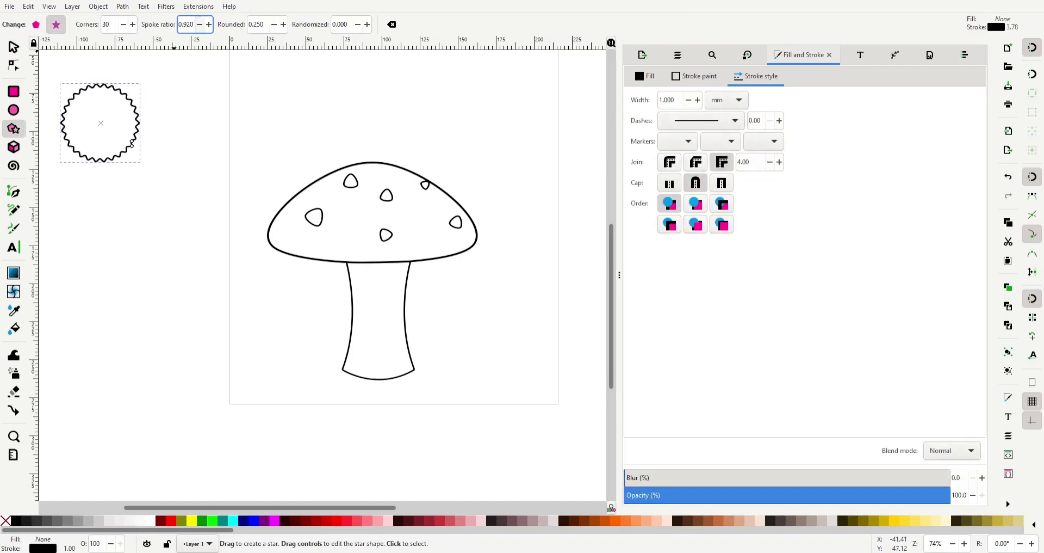
pyautogui.moveTo(131, 143); pyautogui.dragTo(129, 142)
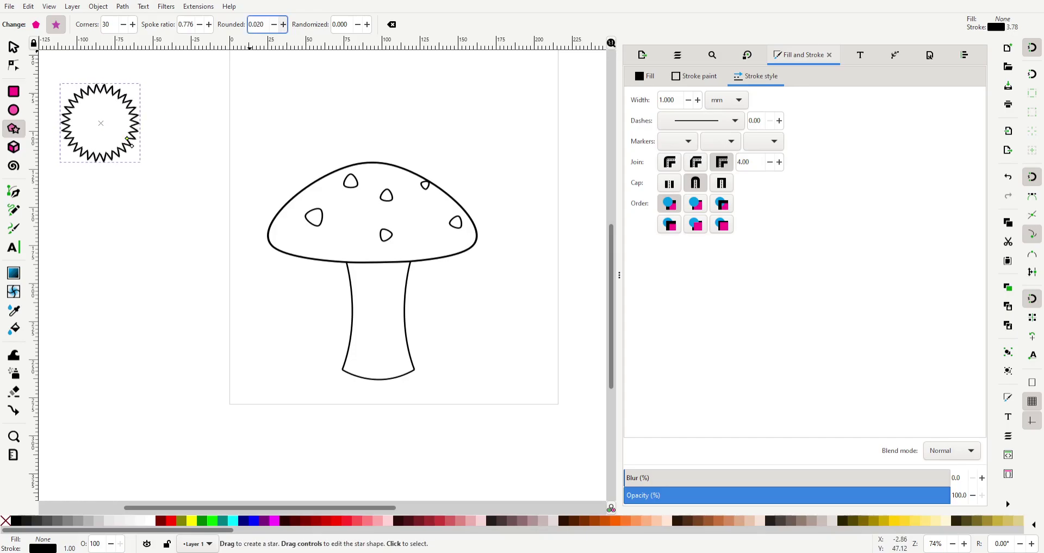
# Enlarge the star and squash it into a flat zigzag-edged ellipse.
pyautogui.press('s')
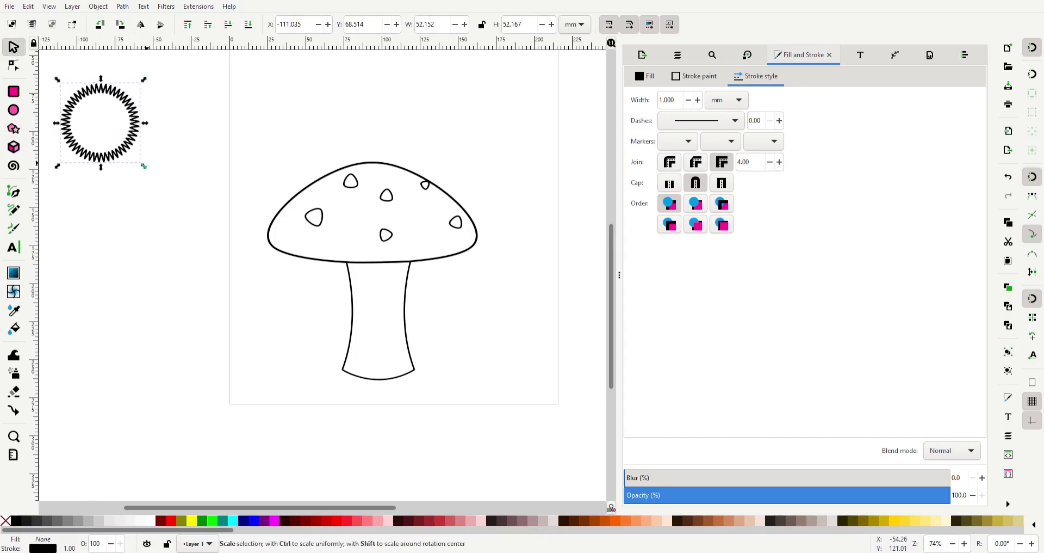
pyautogui.moveTo(99, 123); pyautogui.dragTo(113, 284)
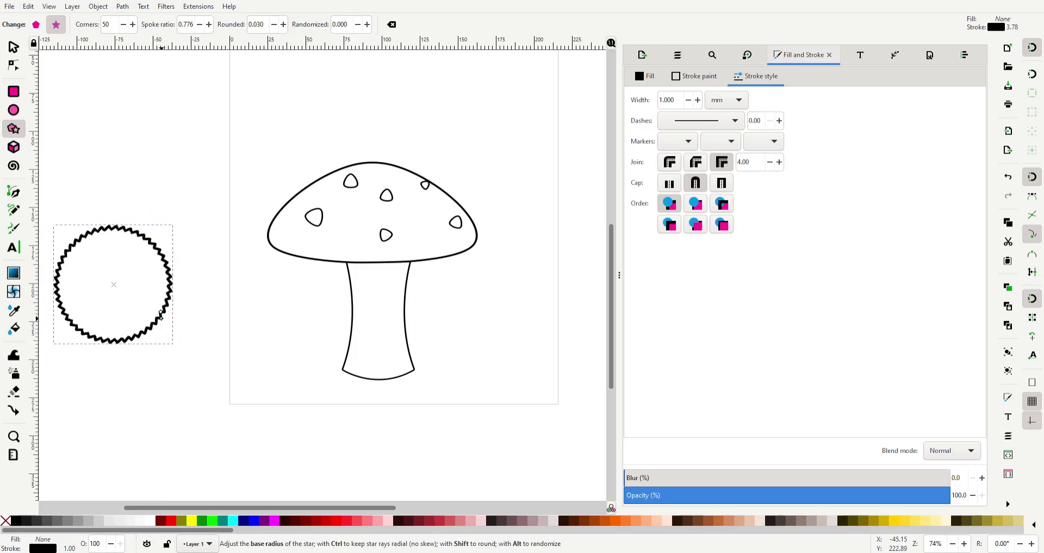
pyautogui.moveTo(137, 335); pyautogui.dragTo(415, 287)
pyautogui.press('Escape')
pyautogui.moveTo(114, 320)
pyautogui.mouseDown()
pyautogui.moveTo(114, 285)
pyautogui.moveTo(166, 266)
pyautogui.mouseUp()
pyautogui.press('*')
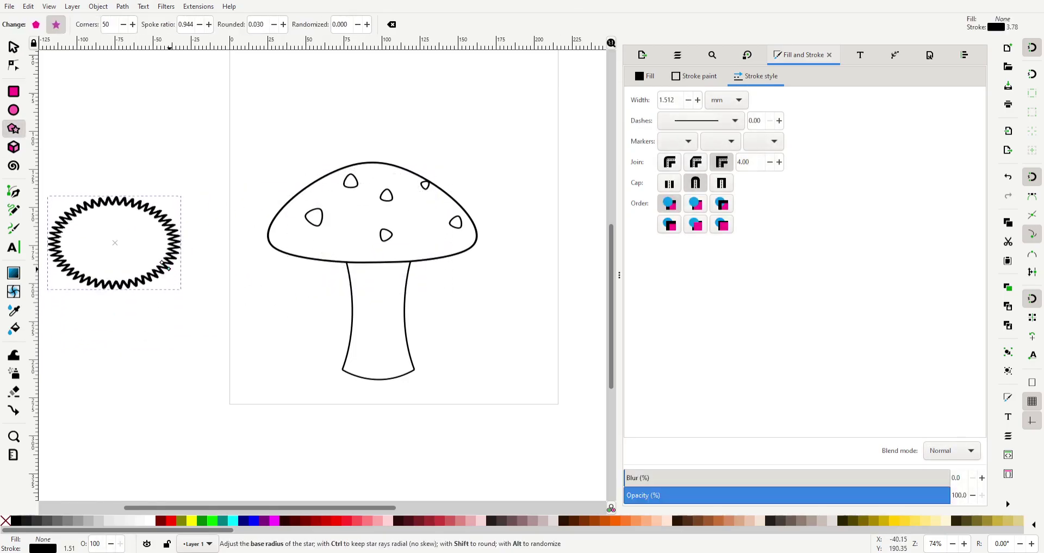
pyautogui.press('Escape')
# Fill the enclosed stem area yellow and move that shape to the left.
pyautogui.press('s')
pyautogui.hotkey('ctrl', 'a')
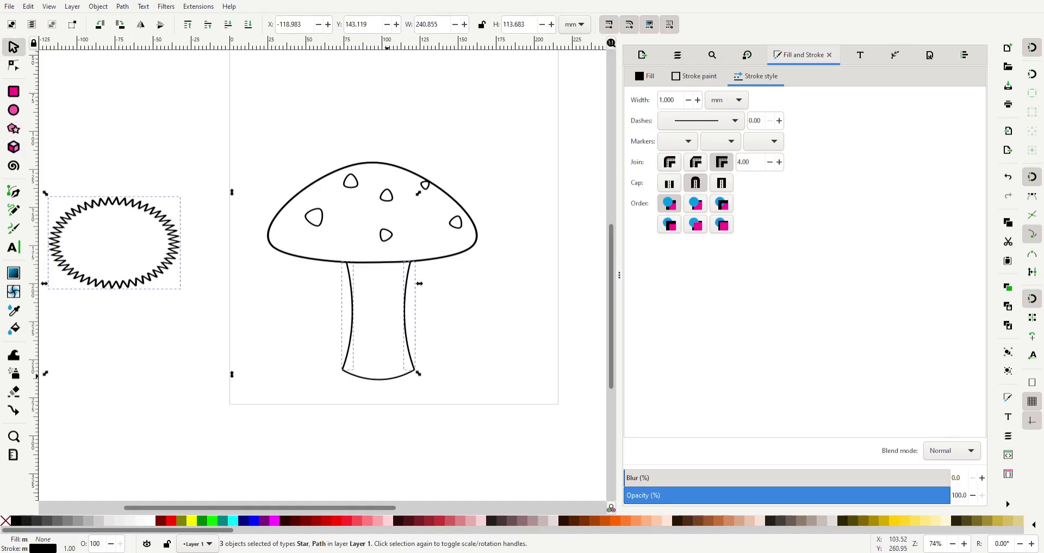
pyautogui.press('Escape')
pyautogui.press('u')
pyautogui.click(376, 331)
pyautogui.press('s')
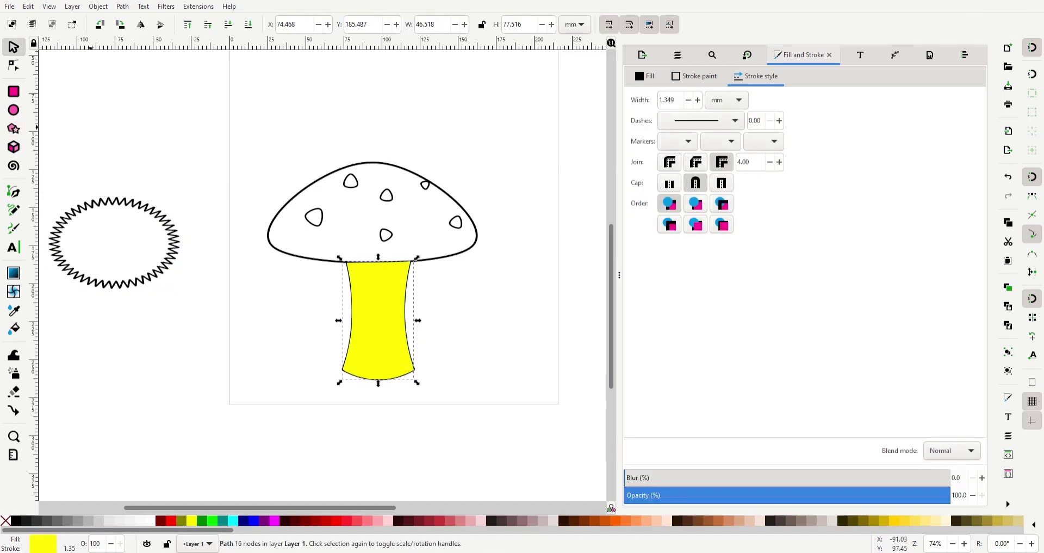
pyautogui.moveTo(376, 340); pyautogui.dragTo(107, 313)
# Reshape the zigzag star over the yellow stem shape, trying a difference cut then undoing it.
pyautogui.click(52, 239)
pyautogui.moveTo(179, 240)
pyautogui.mouseDown()
pyautogui.moveTo(163, 256)
pyautogui.moveTo(114, 223)
pyautogui.mouseUp()
pyautogui.moveTo(113, 154)
pyautogui.mouseDown()
pyautogui.moveTo(113, 212)
pyautogui.moveTo(130, 220)
pyautogui.mouseUp()
pyautogui.click(117, 305)
pyautogui.keyDown('shift'); pyautogui.click(109, 220); pyautogui.keyUp('shift')
pyautogui.hotkey('ctrl', '-')
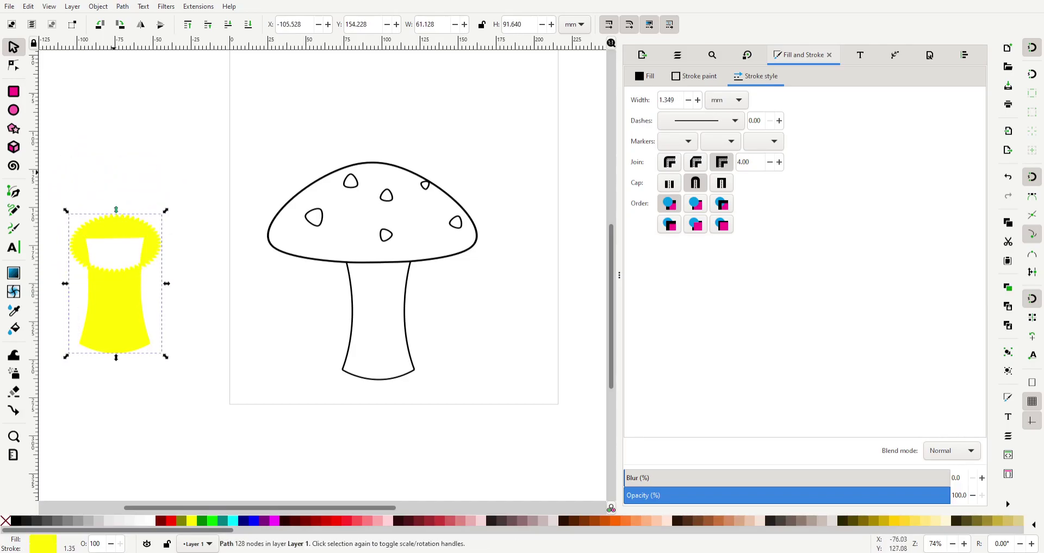
pyautogui.hotkey('ctrl', 'z')
# Delete the yellow stem shape and move both stem edges under the zigzag star.
pyautogui.click(117, 297)
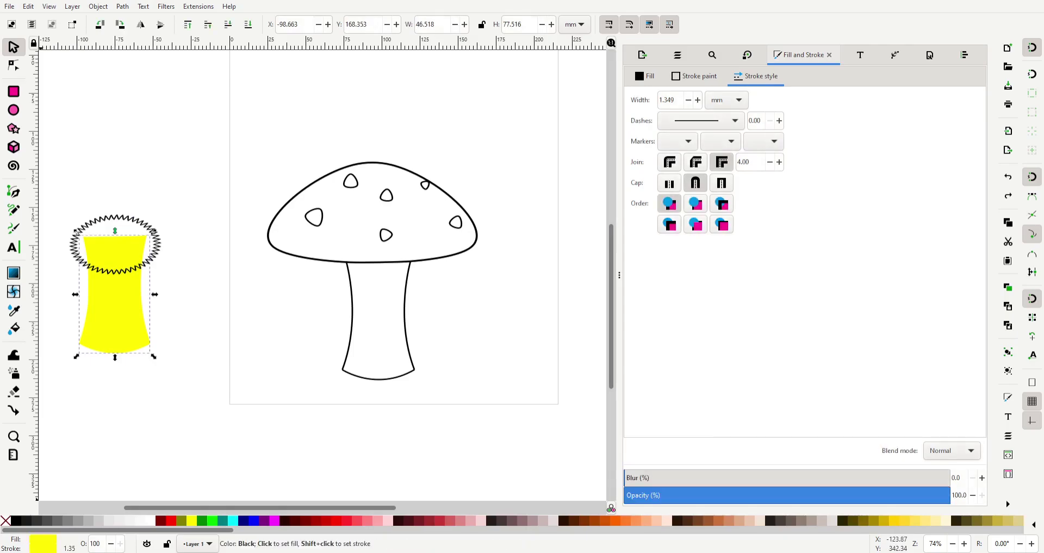
pyautogui.click(5, 520)
pyautogui.keyDown('shift'); pyautogui.click(16, 520); pyautogui.keyUp('shift')
pyautogui.press('Delete')
pyautogui.click(353, 329)
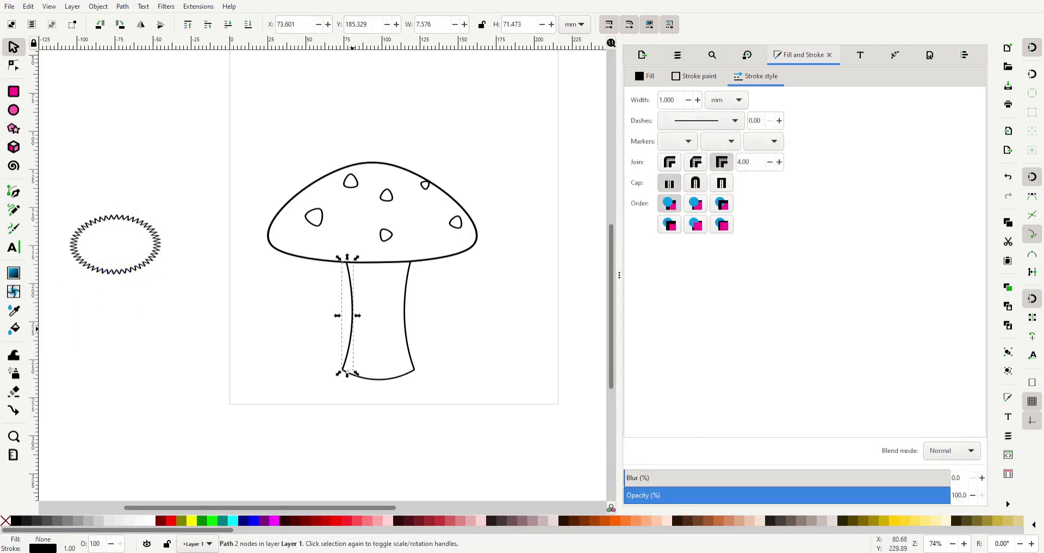
pyautogui.keyDown('shift'); pyautogui.click(405, 320); pyautogui.keyUp('shift')
pyautogui.moveTo(405, 320)
pyautogui.mouseDown()
pyautogui.moveTo(131, 300)
pyautogui.moveTo(137, 310)
pyautogui.moveTo(176, 281)
pyautogui.mouseUp()
# Make the zigzag spikes shallower and shift both stem lines slightly down and right.
pyautogui.click(160, 244)
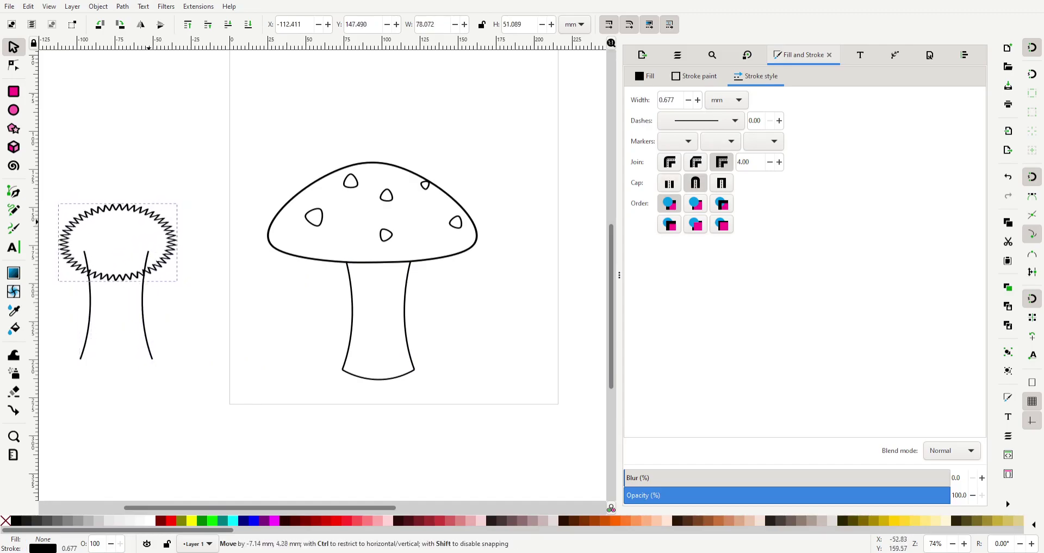
pyautogui.hotkey('shift', 'F9')
pyautogui.moveTo(142, 225); pyautogui.dragTo(147, 219)
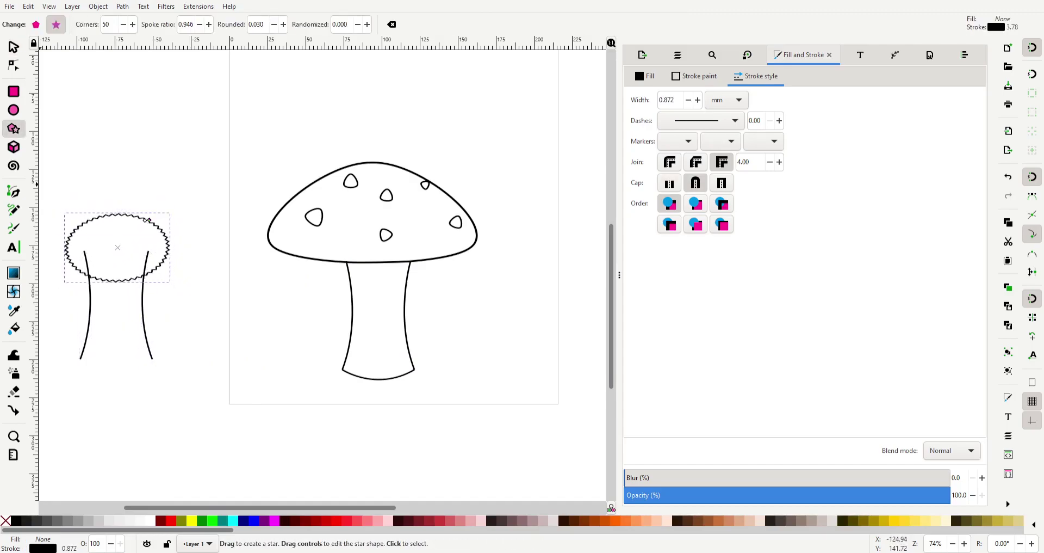
pyautogui.press('s')
pyautogui.click(215, 312)
pyautogui.hotkey('ctrl', 'z')
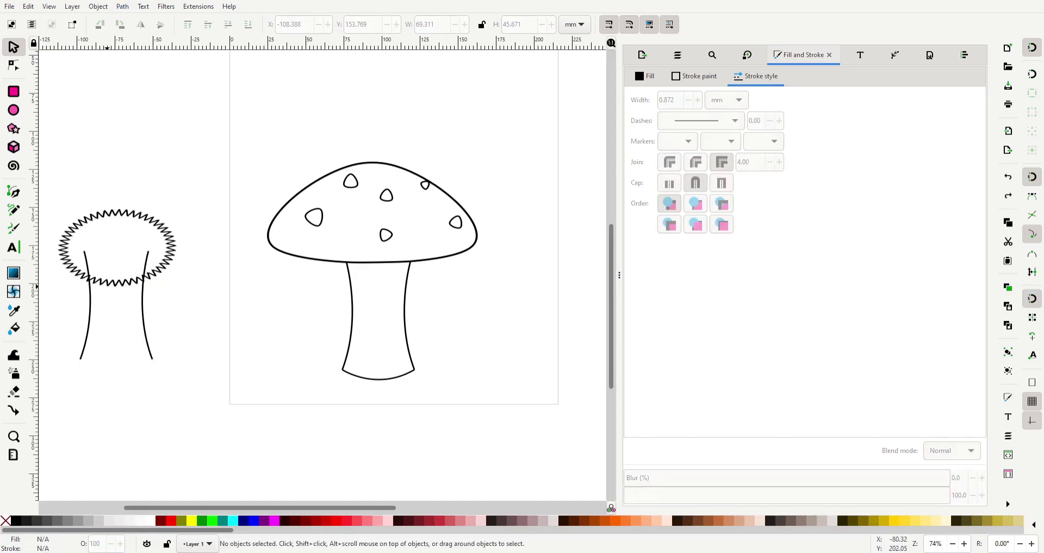
pyautogui.hotkey('ctrl', 'shift', 'z')
pyautogui.click(87, 316)
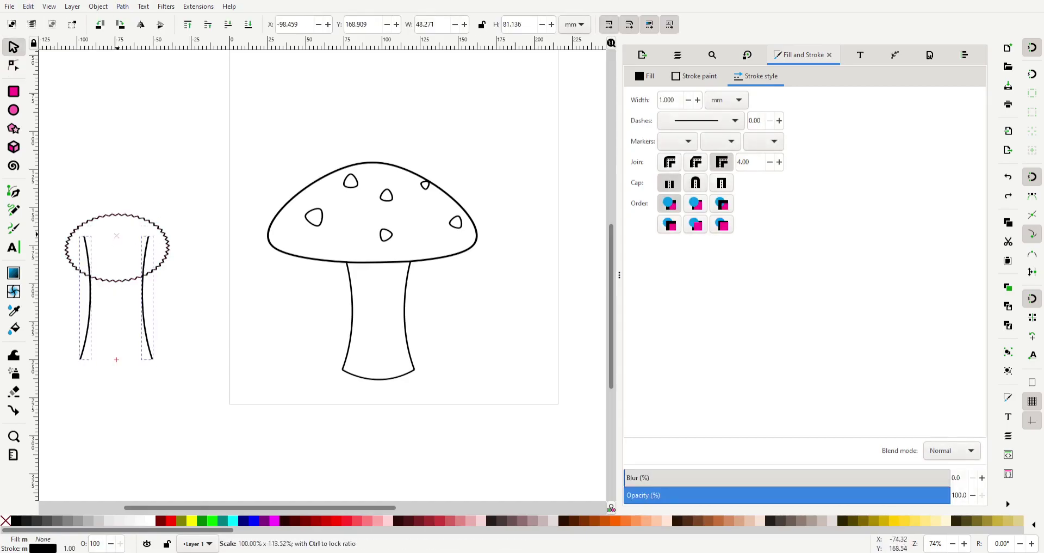
pyautogui.keyDown('shift'); pyautogui.click(146, 315); pyautogui.keyUp('shift')
pyautogui.moveTo(123, 225); pyautogui.dragTo(126, 241)
pyautogui.press('Escape')
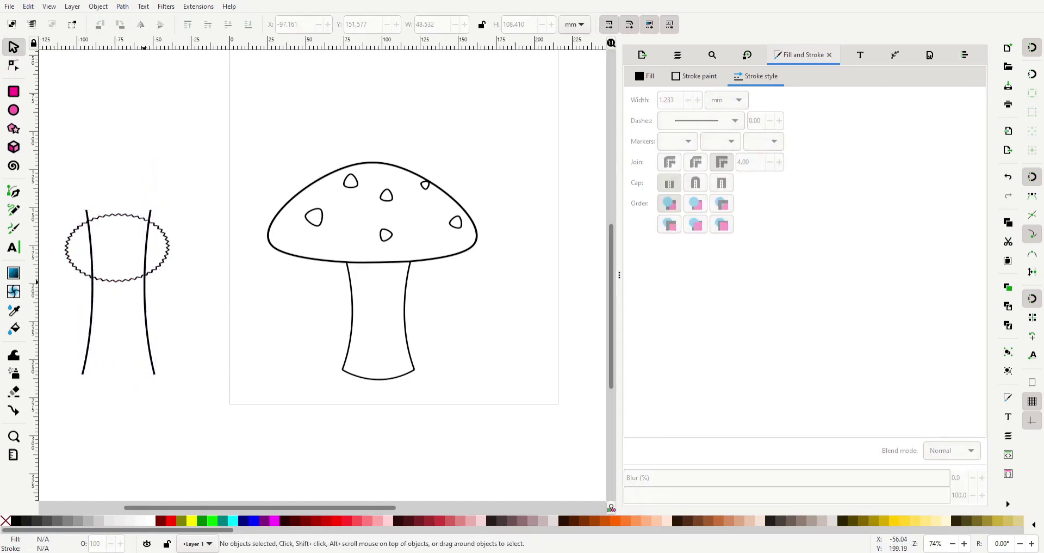
# Cut the zigzag outline with the stem lines and drag the bottom wavy piece toward the stem.
pyautogui.click(117, 214)
pyautogui.keyDown('shift'); pyautogui.click(148, 326); pyautogui.keyUp('shift')
pyautogui.hotkey('ctrl', 'alt', '/')
pyautogui.keyDown('shift'); pyautogui.click(87, 316); pyautogui.keyUp('shift')
pyautogui.hotkey('ctrl', 'alt', '/')
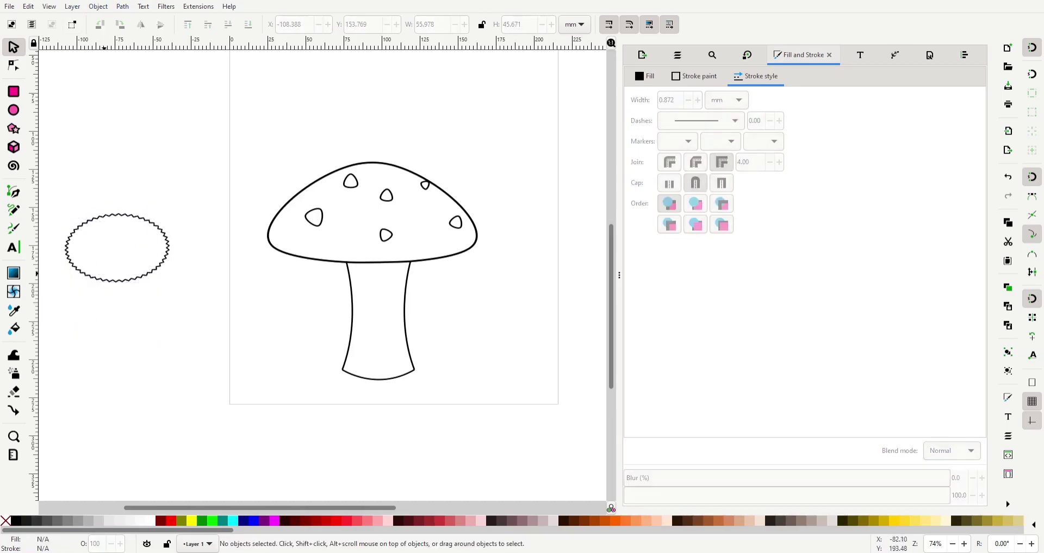
pyautogui.moveTo(109, 279)
pyautogui.mouseDown()
pyautogui.moveTo(373, 279)
pyautogui.moveTo(251, 313)
pyautogui.mouseUp()
pyautogui.click(351, 316)
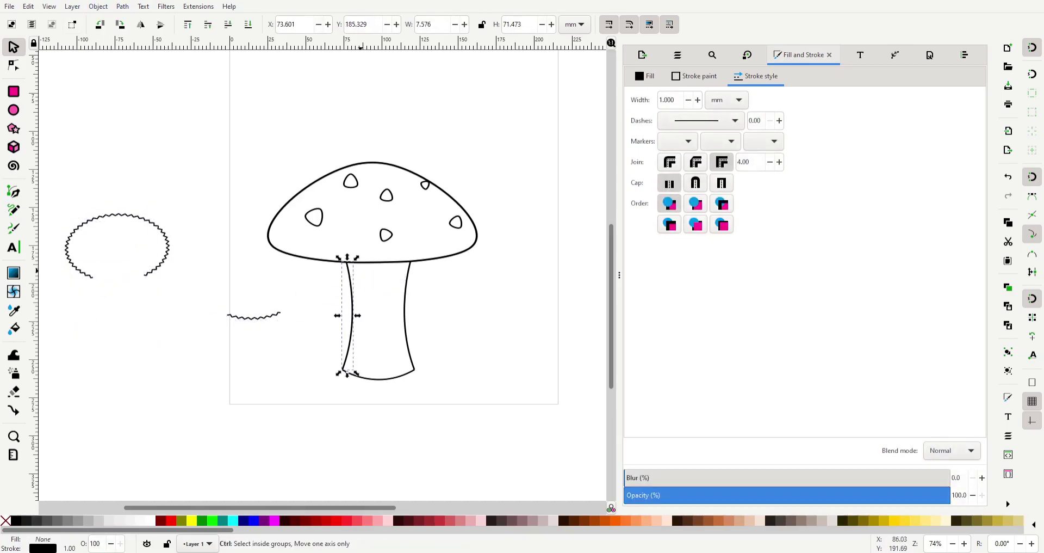
# Lower the top nodes of the stem's left and right edges.
pyautogui.doubleClick(350, 315)
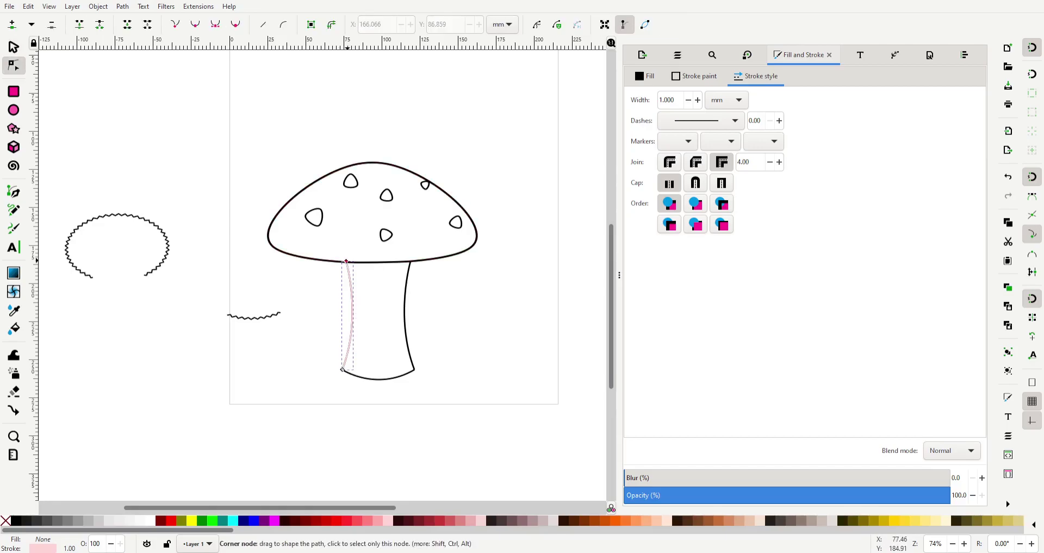
pyautogui.moveTo(347, 261); pyautogui.dragTo(352, 280)
pyautogui.moveTo(363, 317); pyautogui.dragTo(360, 317)
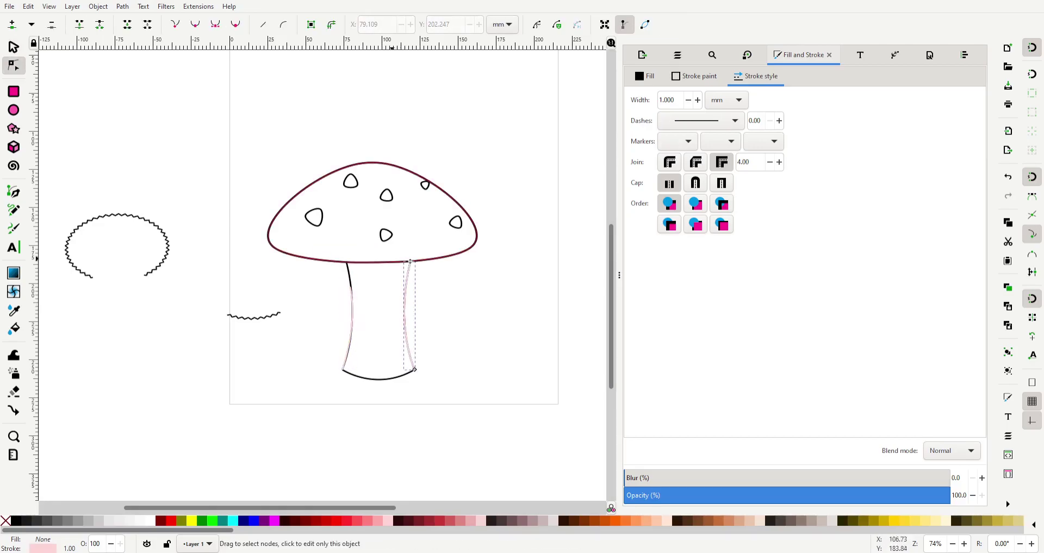
pyautogui.moveTo(410, 261)
pyautogui.mouseDown()
pyautogui.moveTo(410, 281)
pyautogui.moveTo(439, 287)
pyautogui.mouseUp()
# Draw a horizontal guide line across the stem, then lay the zigzag piece on the stem top and move the line away.
pyautogui.press('b')
pyautogui.click(254, 271)
pyautogui.doubleClick(509, 271)
pyautogui.press('s')
pyautogui.moveTo(253, 316)
pyautogui.mouseDown()
pyautogui.moveTo(400, 275)
pyautogui.moveTo(234, 361)
pyautogui.moveTo(365, 294)
pyautogui.moveTo(369, 463)
pyautogui.mouseUp()
pyautogui.press('Escape')
pyautogui.moveTo(326, 275); pyautogui.dragTo(430, 384)
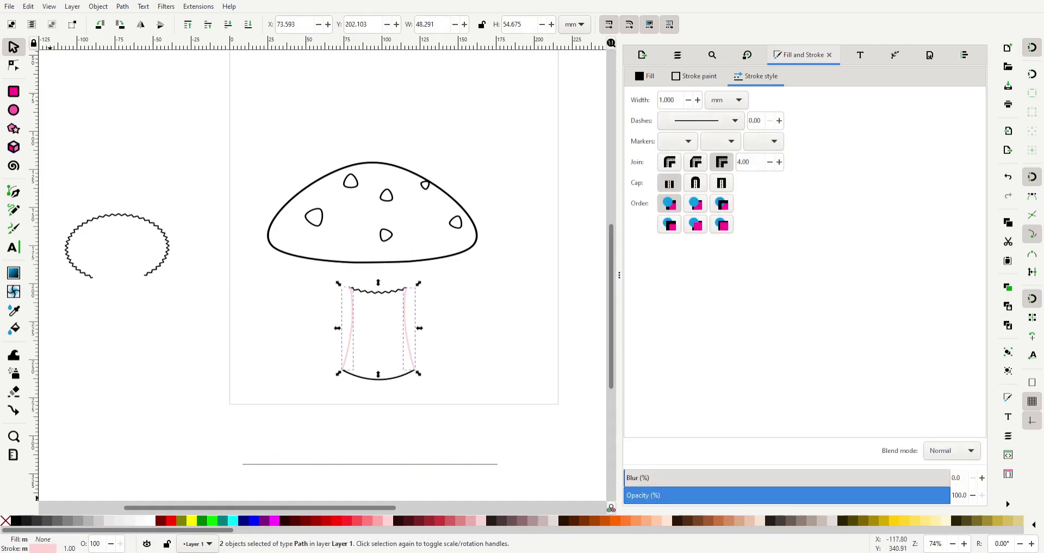
# Fine-tune the zigzag piece's position on the stem top and bring up Align and Distribute.
pyautogui.click(407, 291)
pyautogui.moveTo(407, 291); pyautogui.dragTo(405, 289)
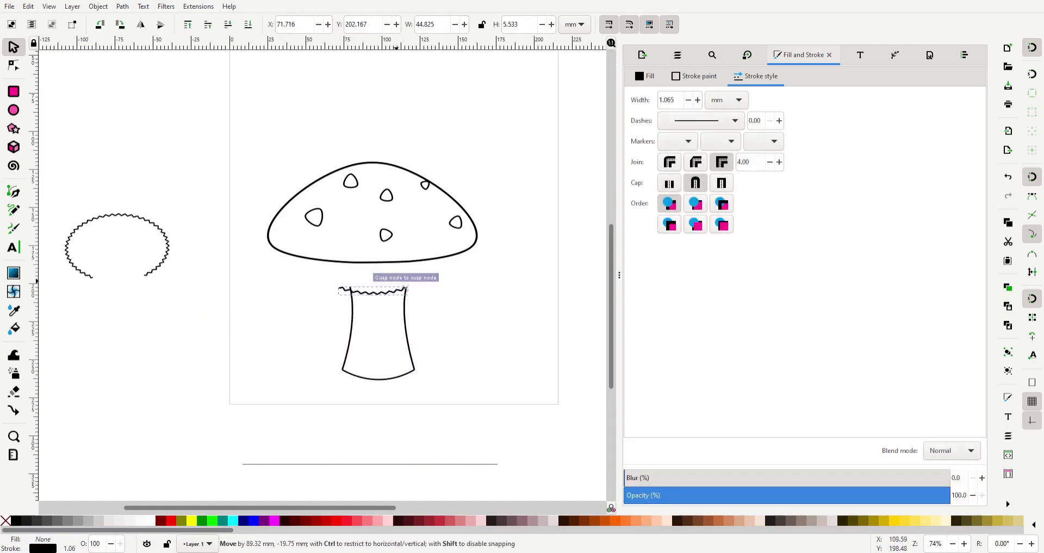
pyautogui.hotkey('ctrl', 'g')
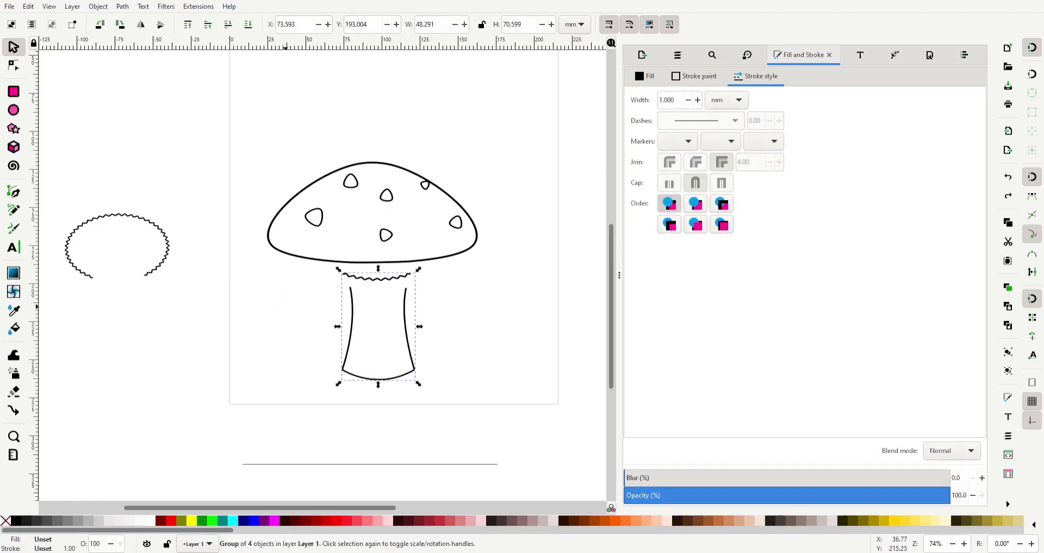
pyautogui.hotkey('ctrl', 'z')
pyautogui.hotkey('ctrl', 'z')
pyautogui.hotkey('ctrl', 'z')
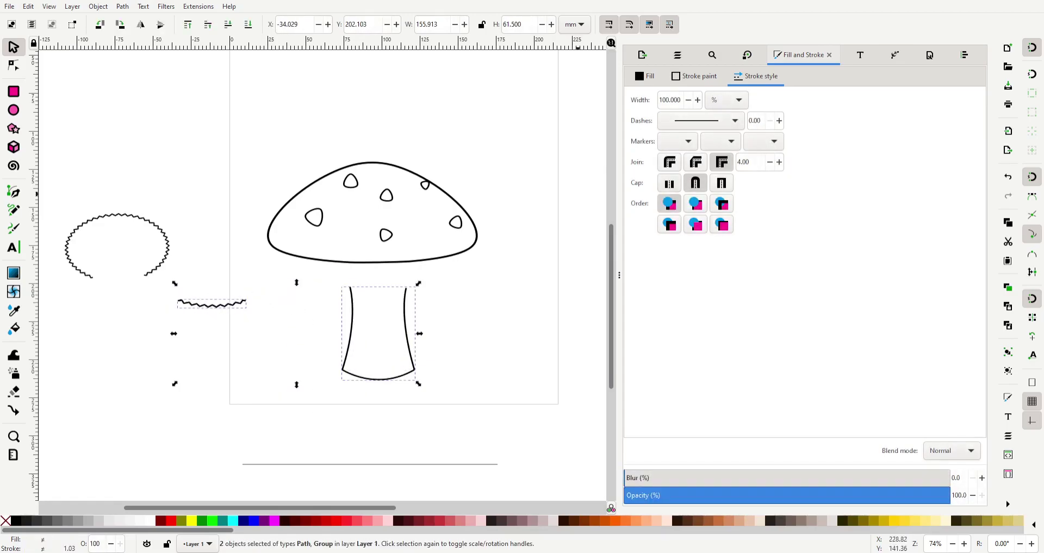
pyautogui.hotkey('ctrl', 'shift', 'a')
pyautogui.hotkey('ctrl', 'shift', 'z')
pyautogui.hotkey('ctrl', 'shift', 'z')
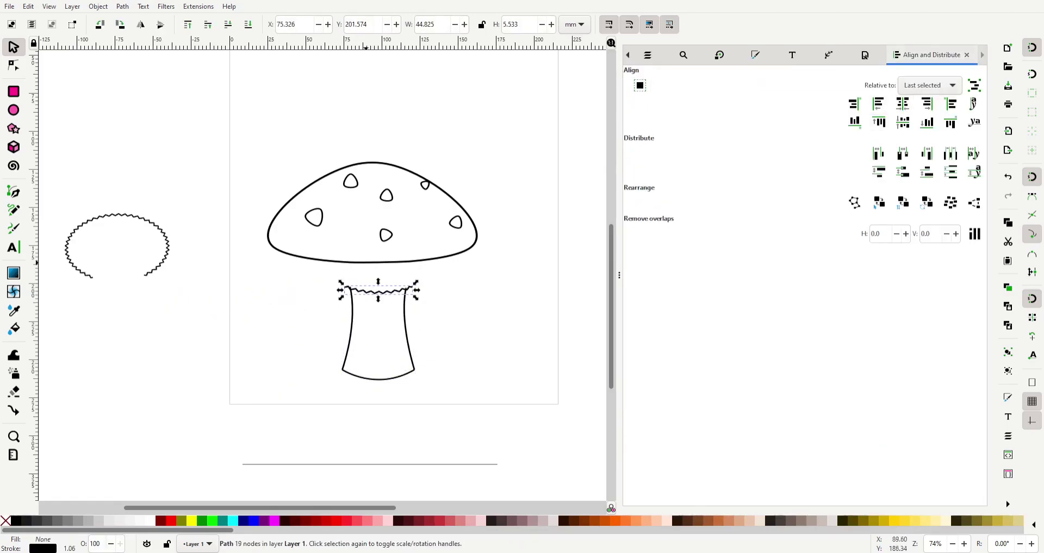
# Bring up the Fill and Stroke settings and return to the Pen tool.
pyautogui.press('b')
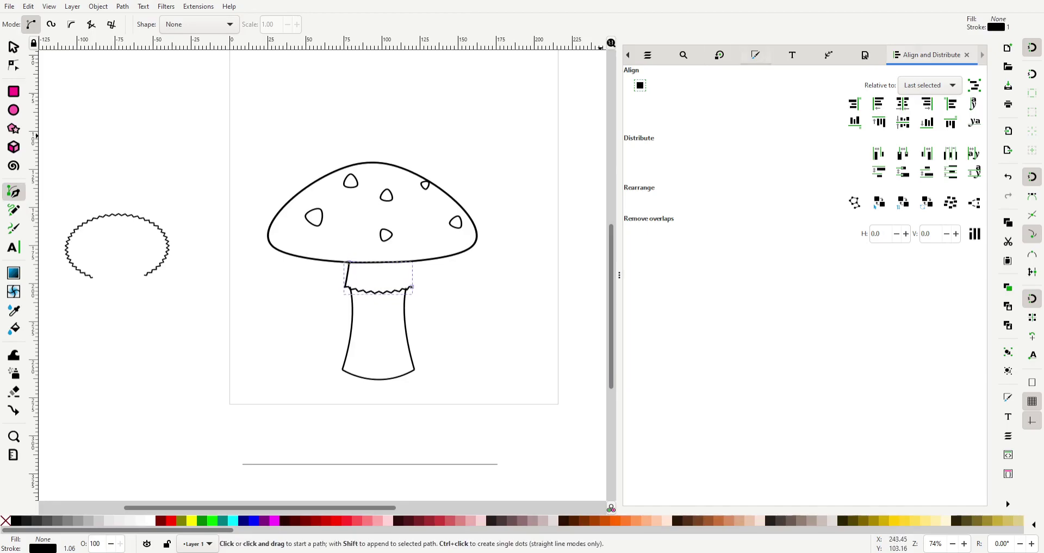
pyautogui.hotkey('ctrl', 'shift', 'f')
pyautogui.press('s')
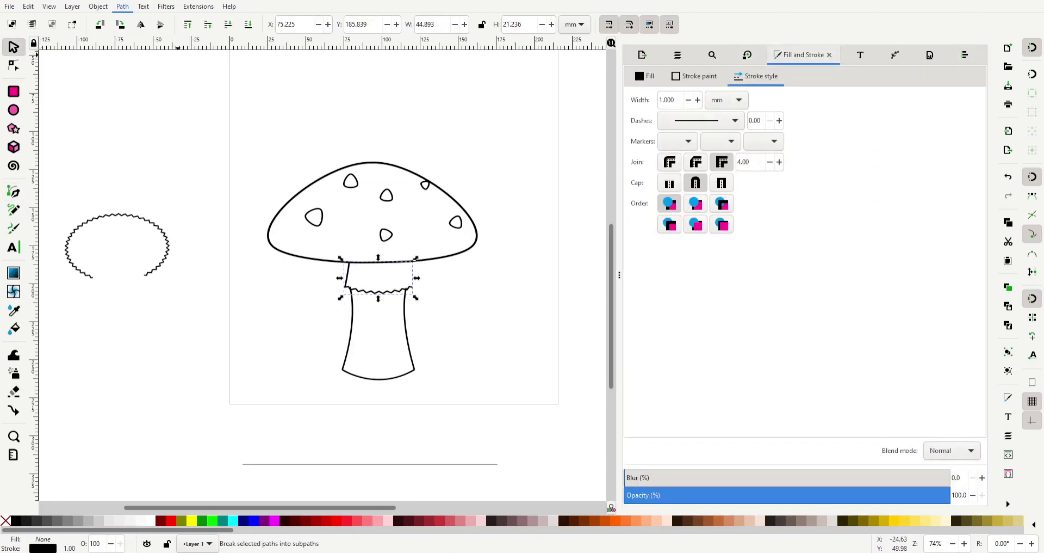
pyautogui.click(347, 280)
pyautogui.press('Escape')
pyautogui.press('b')
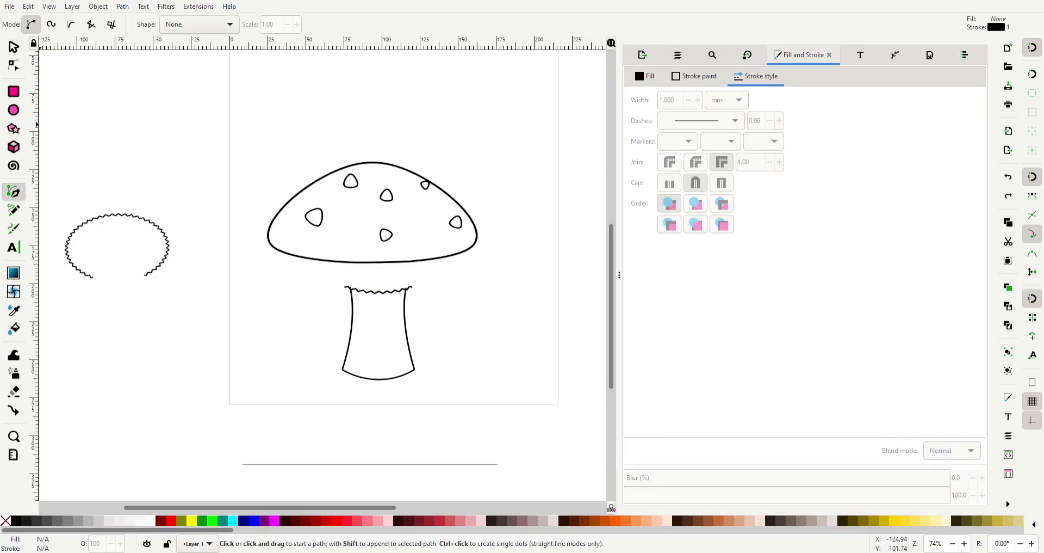
# Draw a short line beside the stem with a 1 mm stroke width.
pyautogui.moveTo(294, 283); pyautogui.dragTo(290, 320)
pyautogui.press('Return')
pyautogui.press('s')
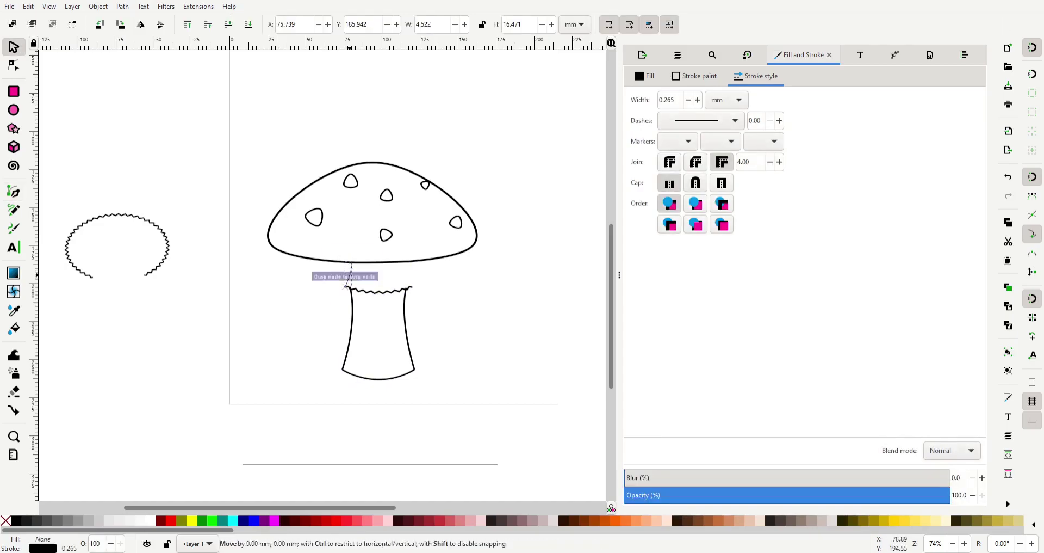
pyautogui.tripleClick(672, 99)
pyautogui.write('1')
pyautogui.press('Return')
# Duplicate the short line, move the copy up under the cap, and turn off snapping.
pyautogui.hotkey('ctrl', 'd')
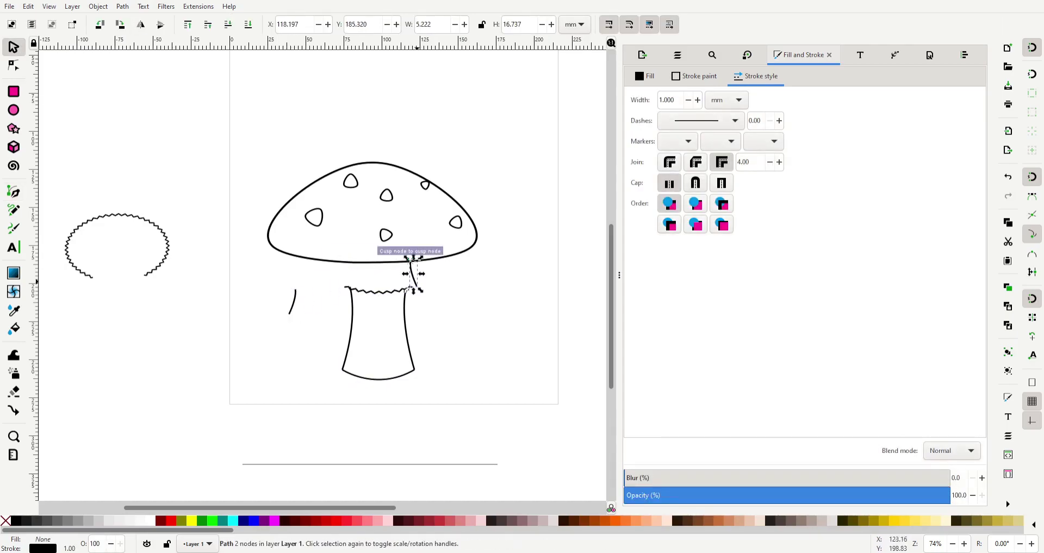
pyautogui.moveTo(291, 313)
pyautogui.mouseDown()
pyautogui.moveTo(411, 285)
pyautogui.moveTo(411, 261)
pyautogui.mouseUp()
pyautogui.press('n')
pyautogui.press('%')
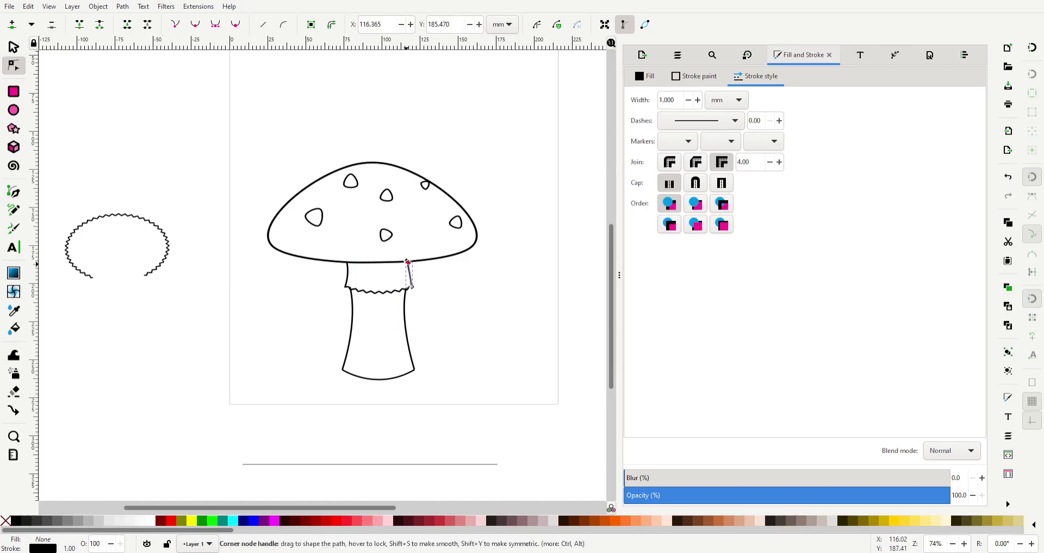
pyautogui.press('Escape')
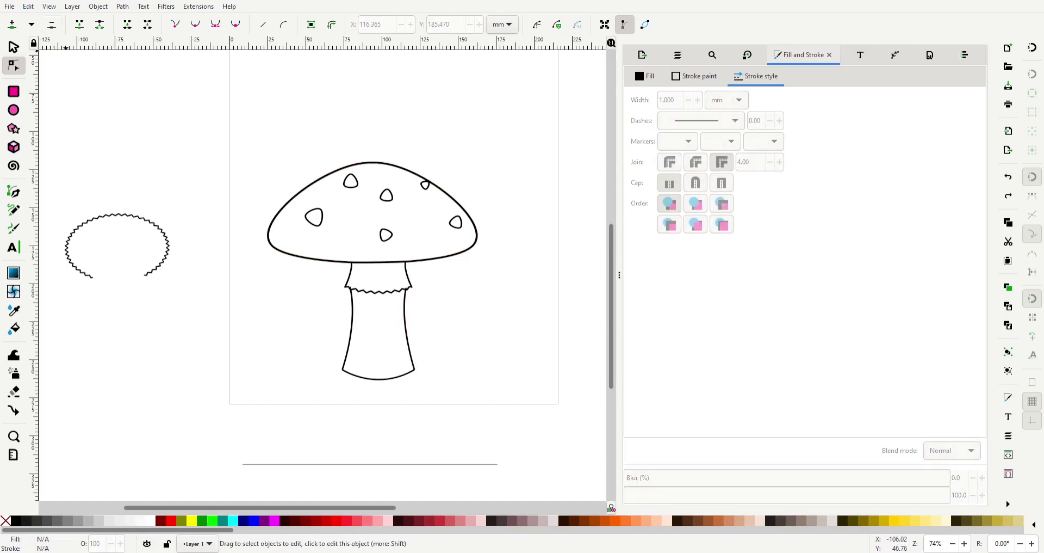
# Edit the stem outline's nodes, raising the bottom nodes and then undoing the move.
pyautogui.click(350, 287)
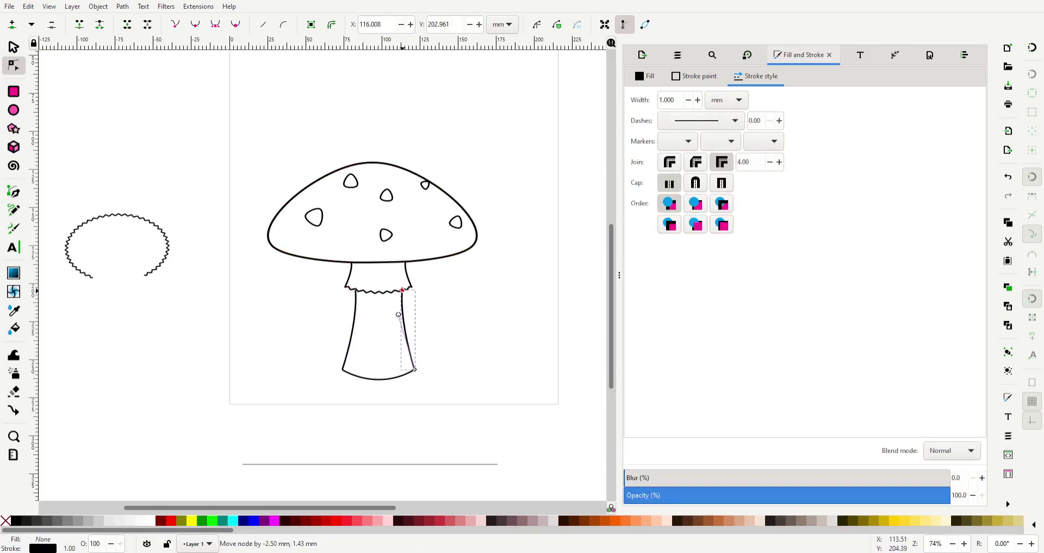
pyautogui.press('Escape')
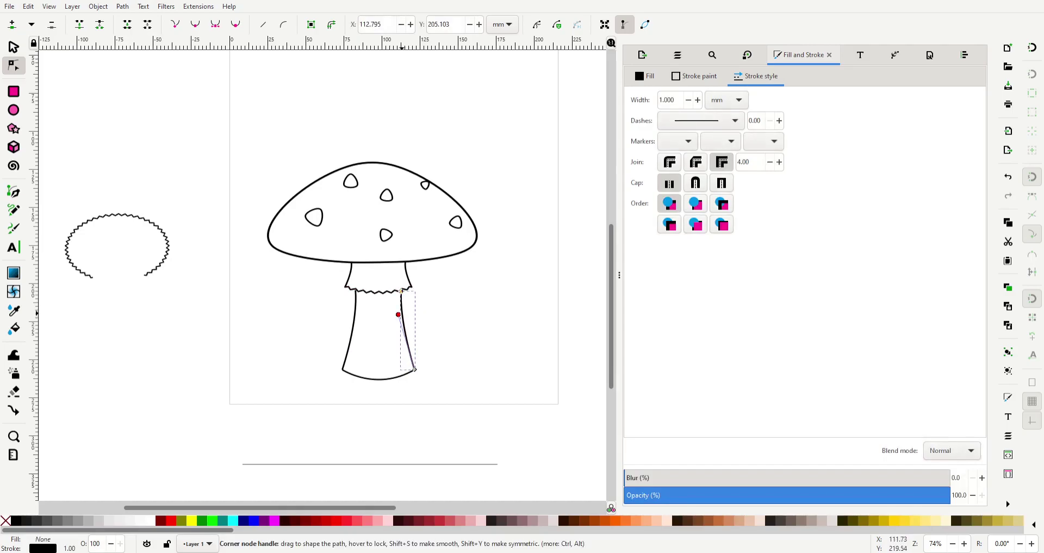
pyautogui.press('Escape')
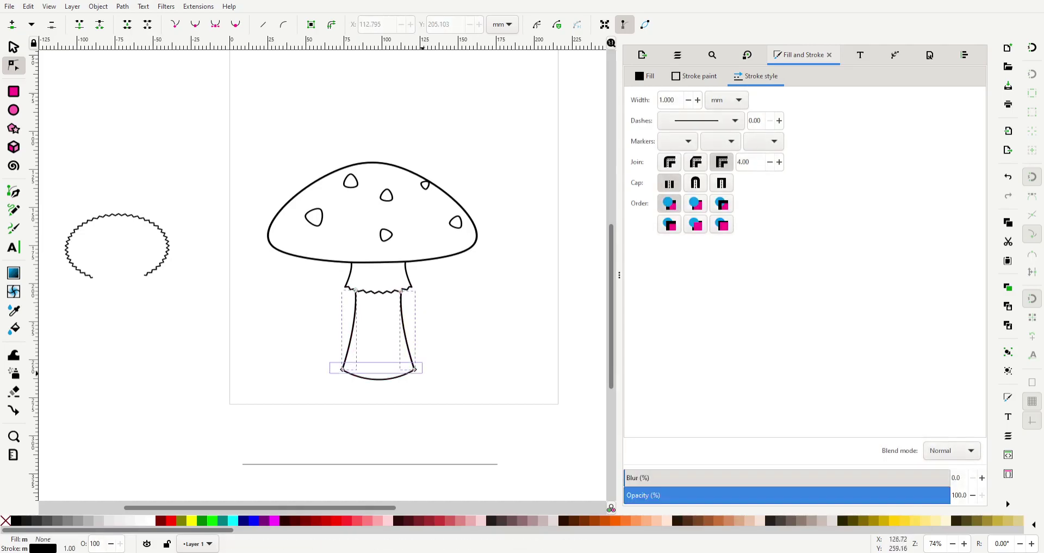
pyautogui.moveTo(423, 373); pyautogui.dragTo(423, 373)
pyautogui.moveTo(415, 369)
pyautogui.mouseDown()
pyautogui.moveTo(392, 311)
pyautogui.moveTo(259, 360)
pyautogui.mouseUp()
pyautogui.press('s')
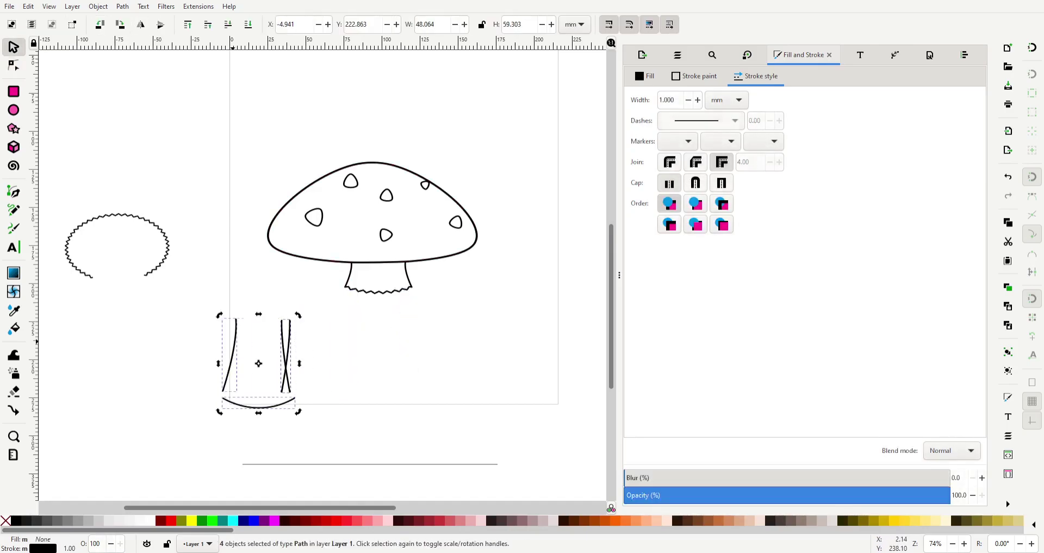
pyautogui.hotkey('ctrl', 'z')
# Move a right stem line left and fit the bottom curve under the shortened stem.
pyautogui.moveTo(405, 327); pyautogui.dragTo(202, 384)
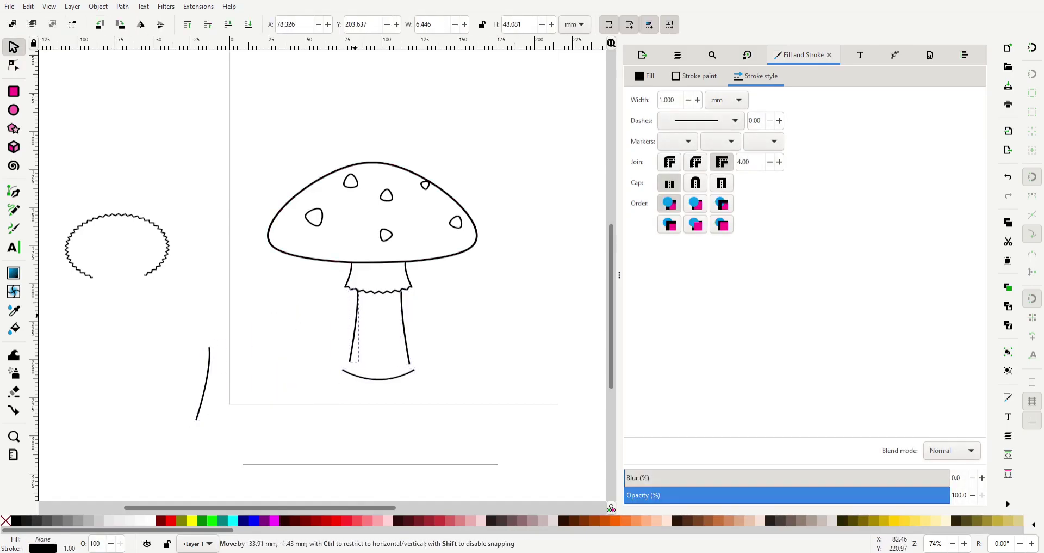
pyautogui.click(407, 326)
pyautogui.moveTo(381, 379); pyautogui.dragTo(410, 360)
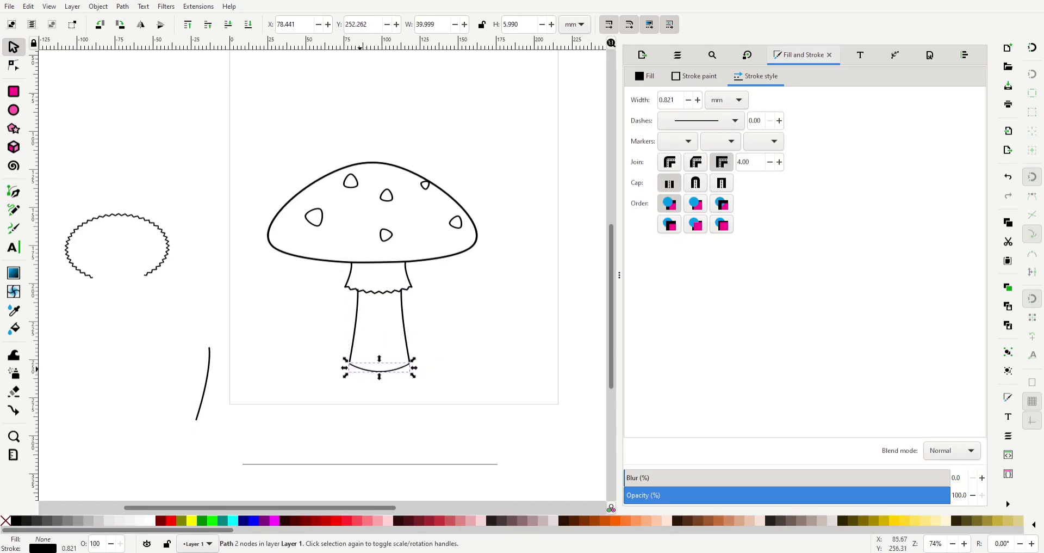
pyautogui.press('Escape')
pyautogui.moveTo(332, 255); pyautogui.dragTo(424, 381)
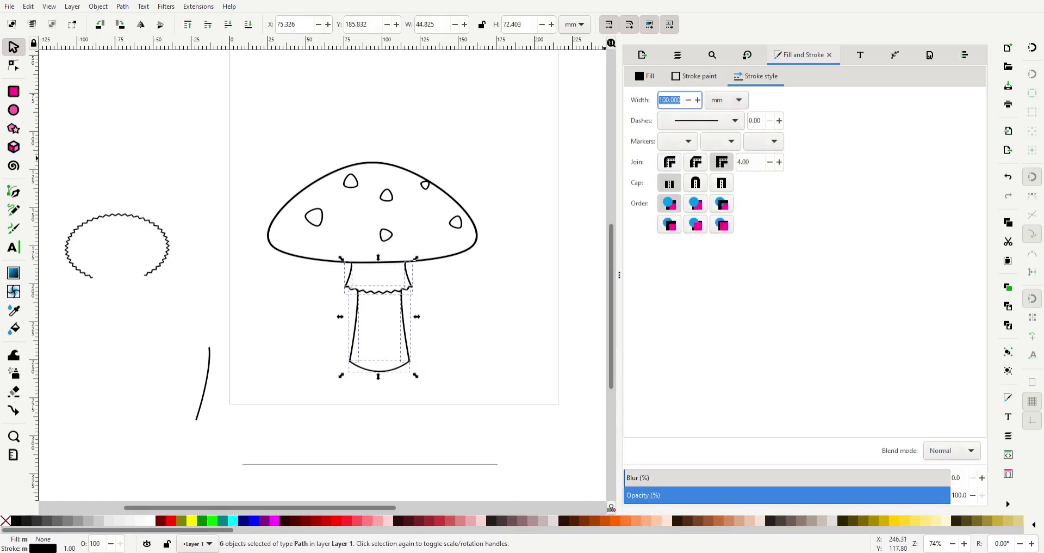
pyautogui.press('Escape')
# Delete the leftover zigzag arc and stray curved line, then select the mushroom cap.
pyautogui.press('Tab')
pyautogui.press('Delete')
pyautogui.press('Tab')
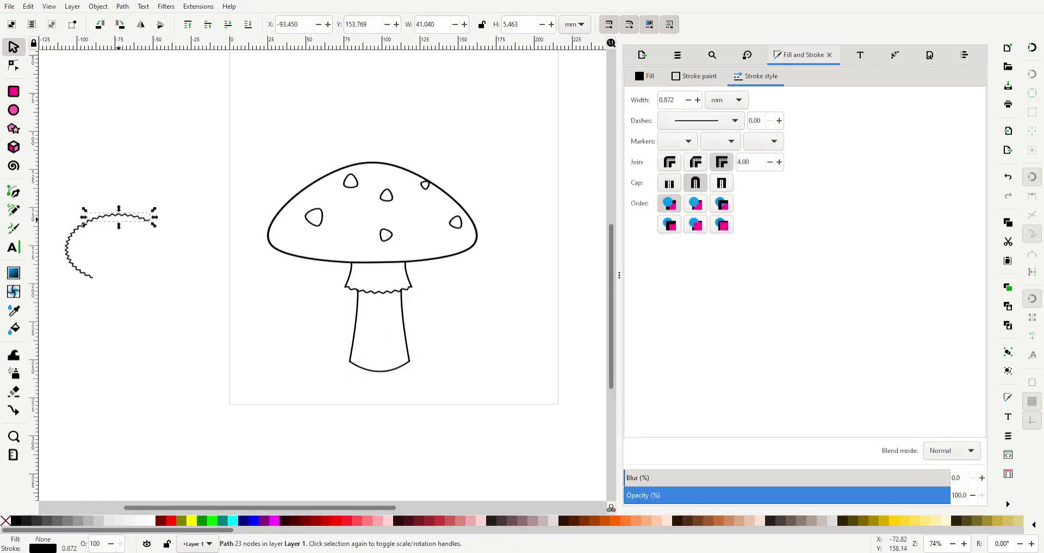
pyautogui.press('Delete')
pyautogui.moveTo(224, 118); pyautogui.dragTo(517, 264)
pyautogui.moveTo(370, 217); pyautogui.dragTo(374, 218)
pyautogui.press('Escape')
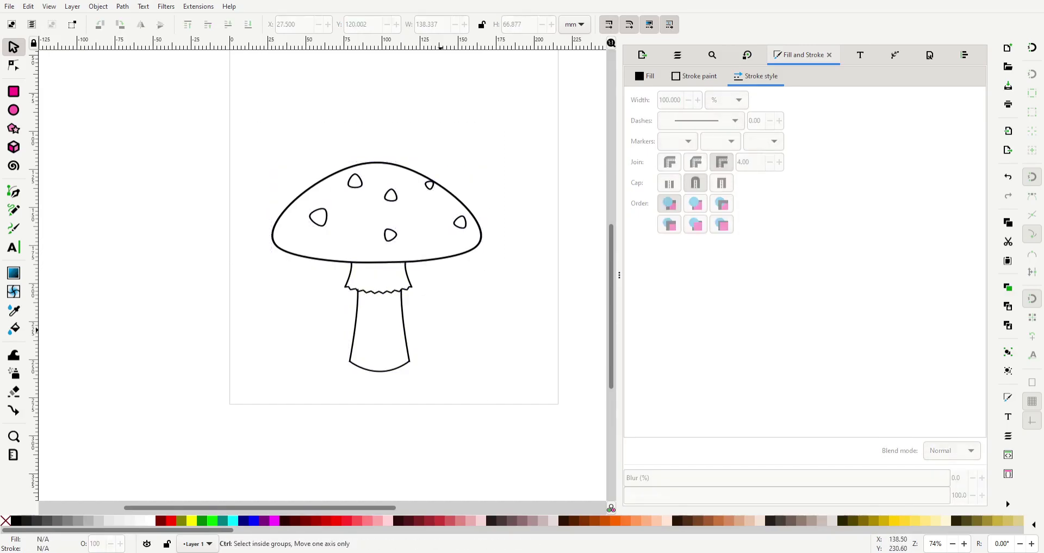